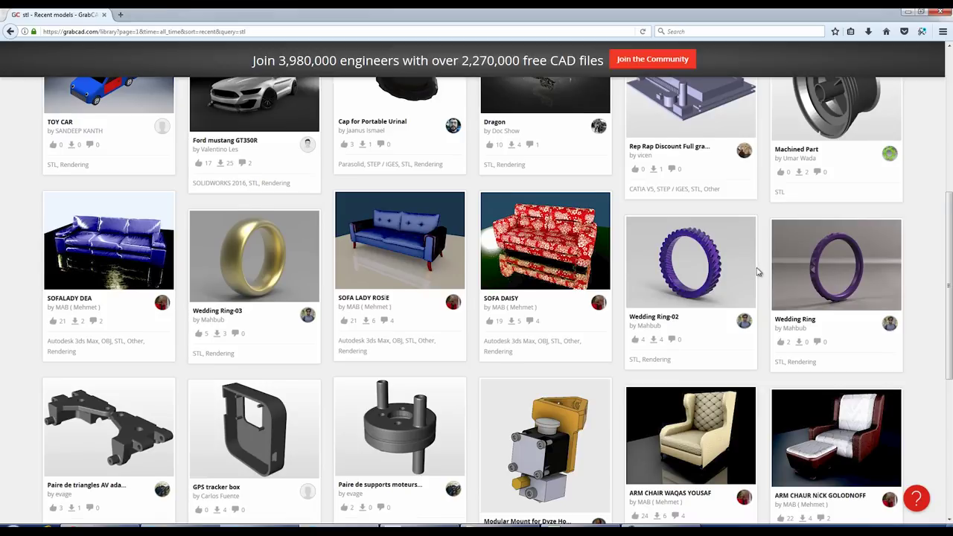
- Switch from the browser to Fusion 360 and create a new component named ReBuilt File in the top-level assembly
scroll(760, 272, "up", 4)
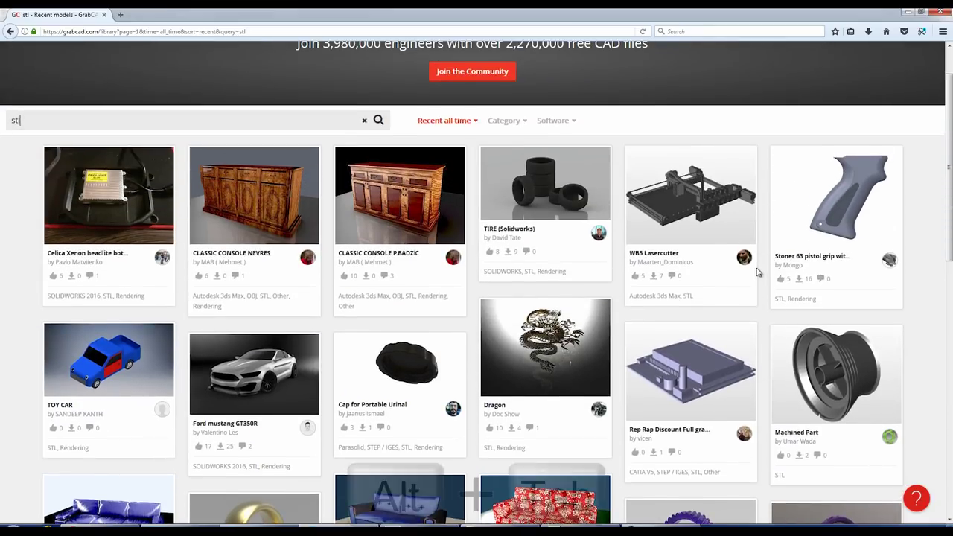
key("alt+Tab")
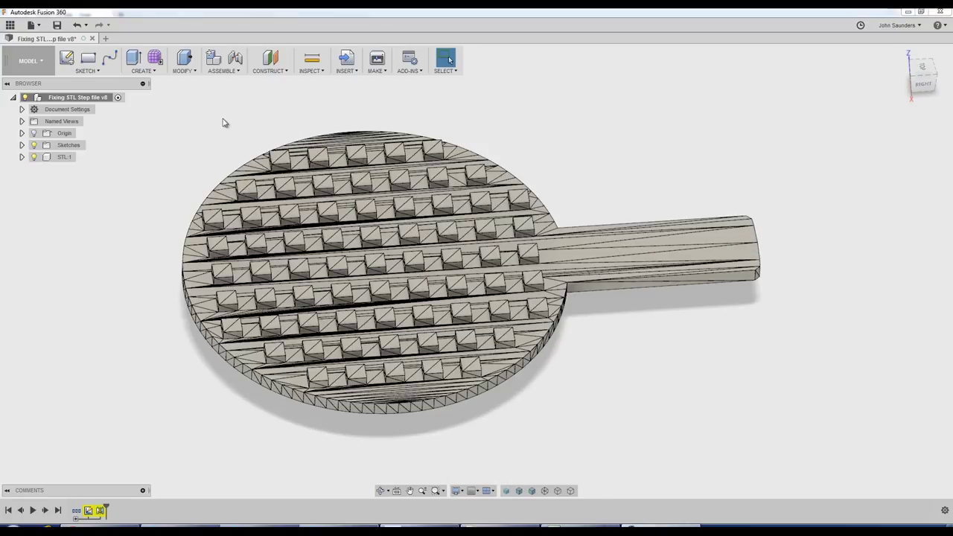
right_click(83, 100)
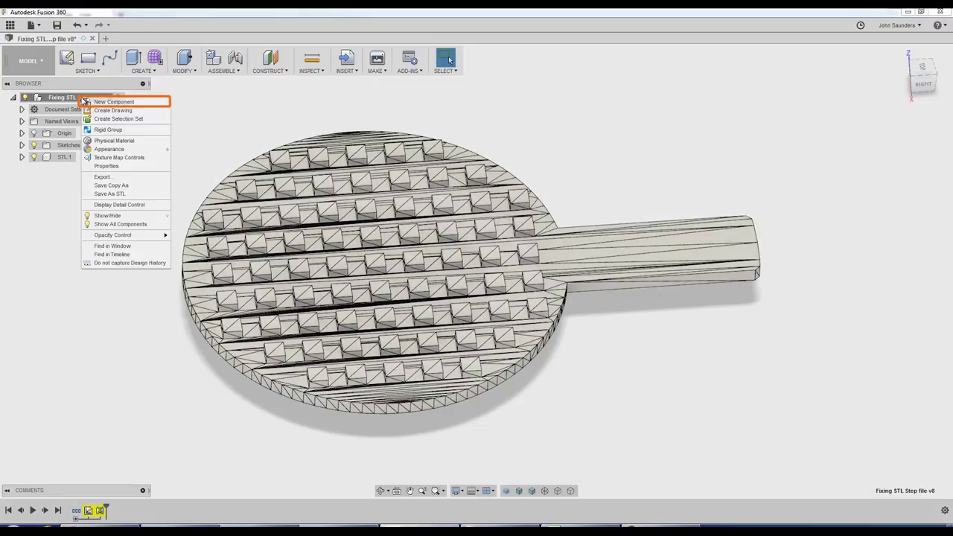
left_click(112, 102)
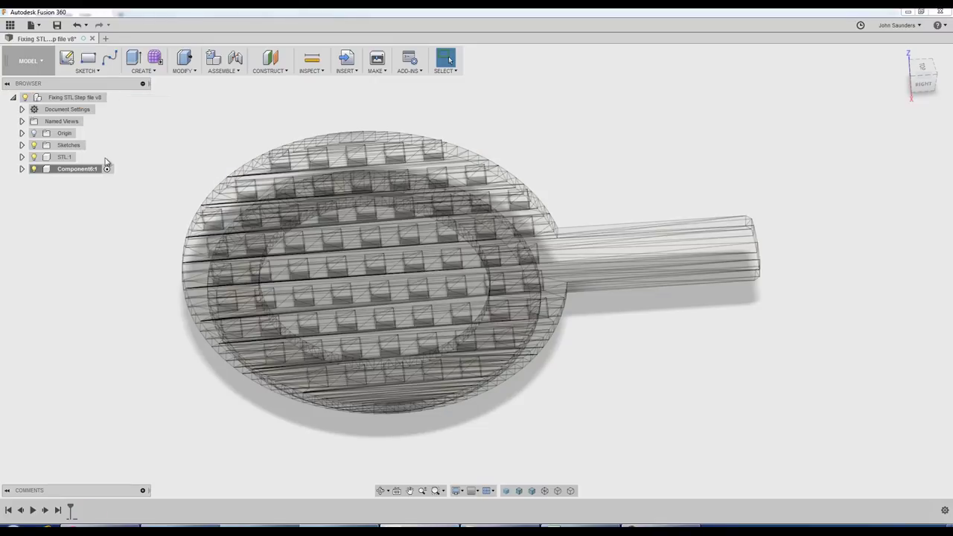
type("ReBuilt File:1")
key("Return")
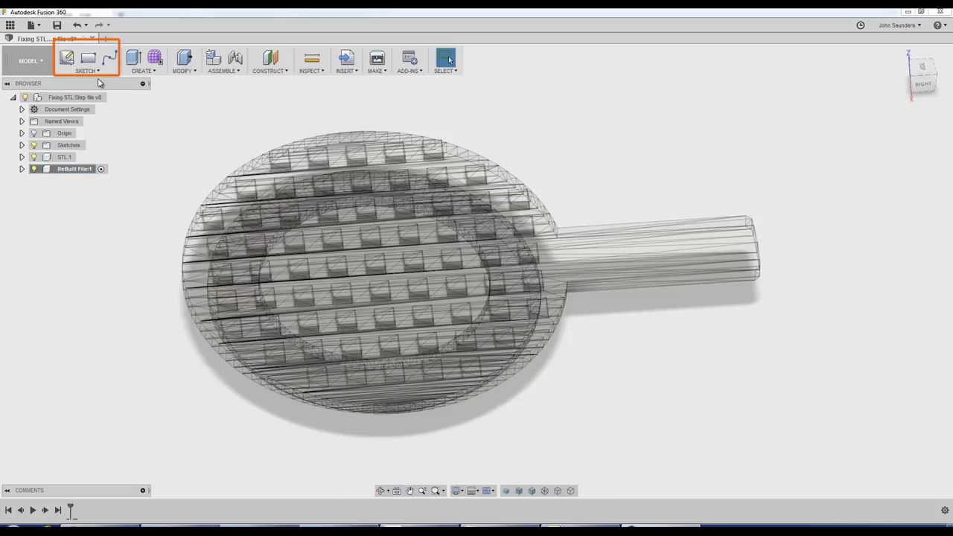
- Try to create a sketch on the flat top facet of the handle near the disc
left_click(94, 72)
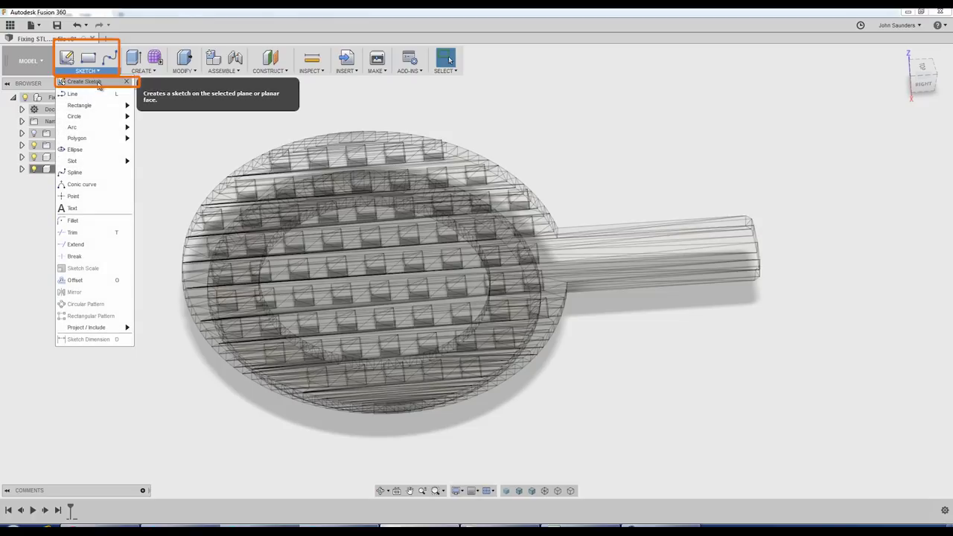
left_click(98, 82)
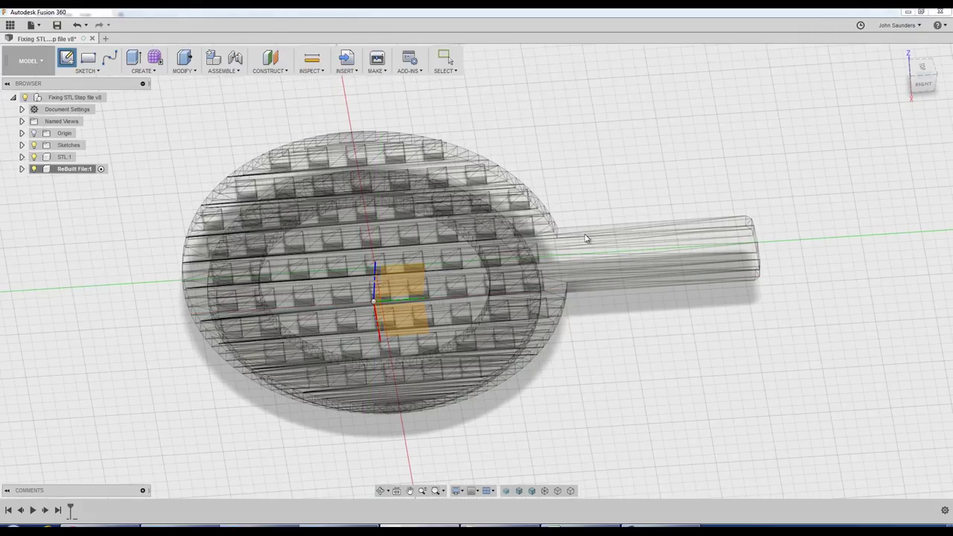
middle_click_drag(602, 244, 623, 210, "shift")
scroll(622, 211, "up", 3)
mouse_move(562, 216)
middle_mouse_down("shift")
mouse_move(574, 202)
mouse_move(546, 217)
middle_mouse_up("shift")
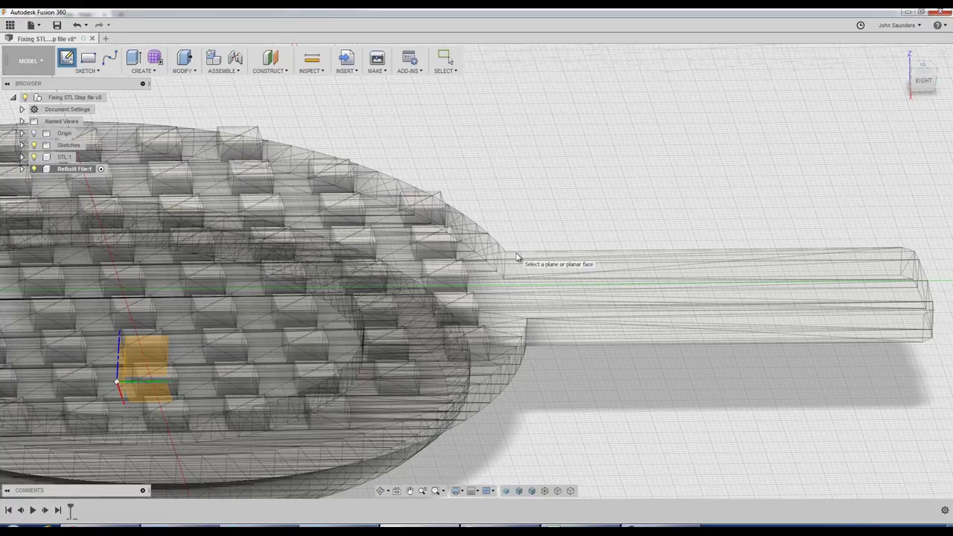
left_click(521, 261)
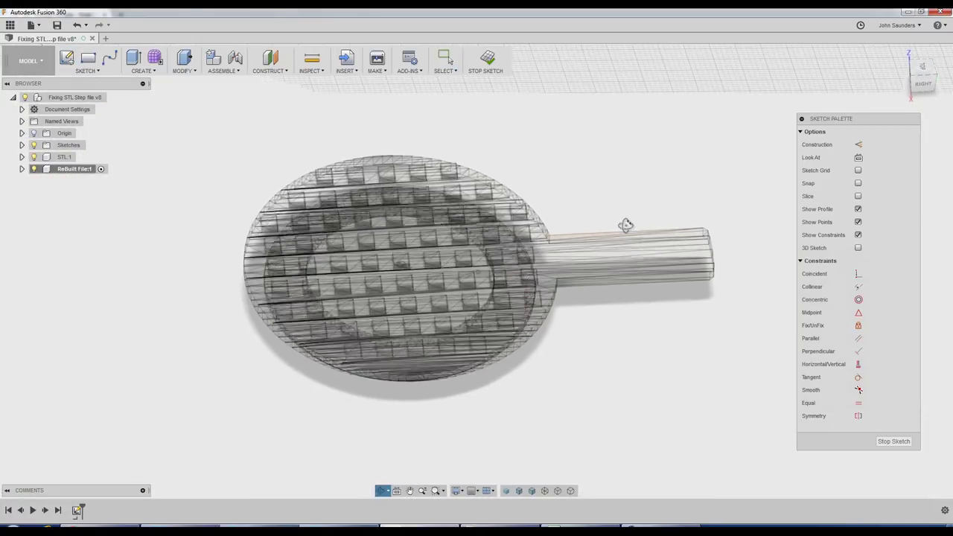
- Examine the facet geometry projected into the sketch along the handle's edge, and undo the sketch creation
left_click(922, 71)
scroll(551, 231, "up", 5)
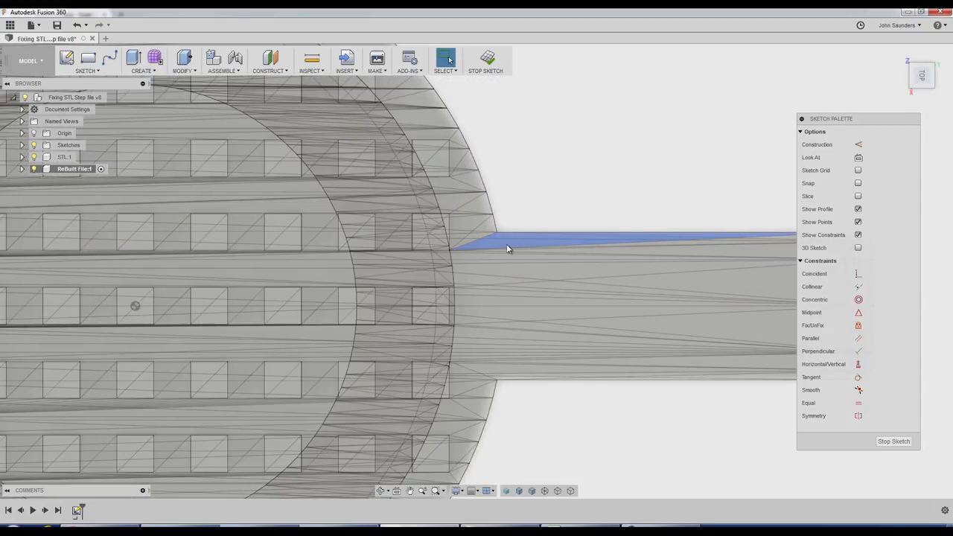
scroll(506, 243, "down", 3)
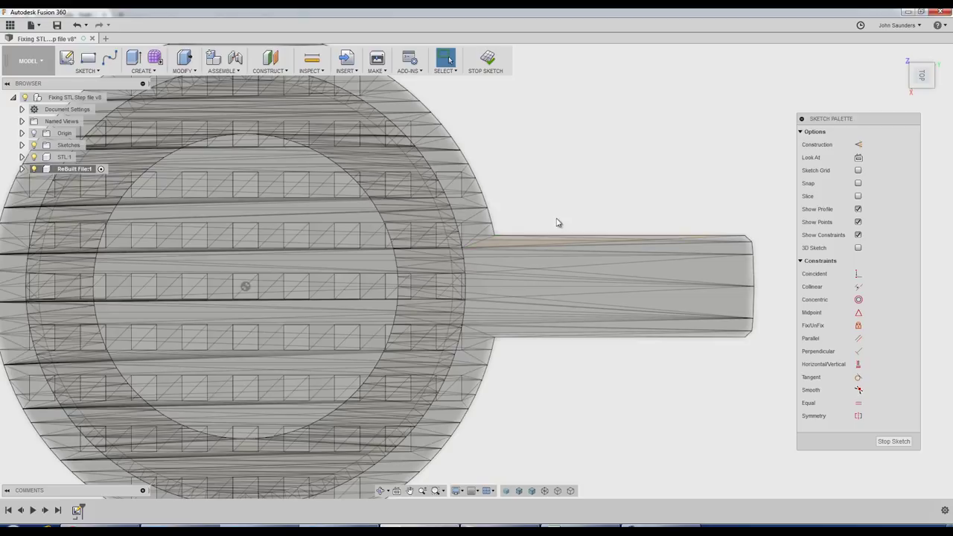
middle_click_drag(561, 204, 547, 189, "shift")
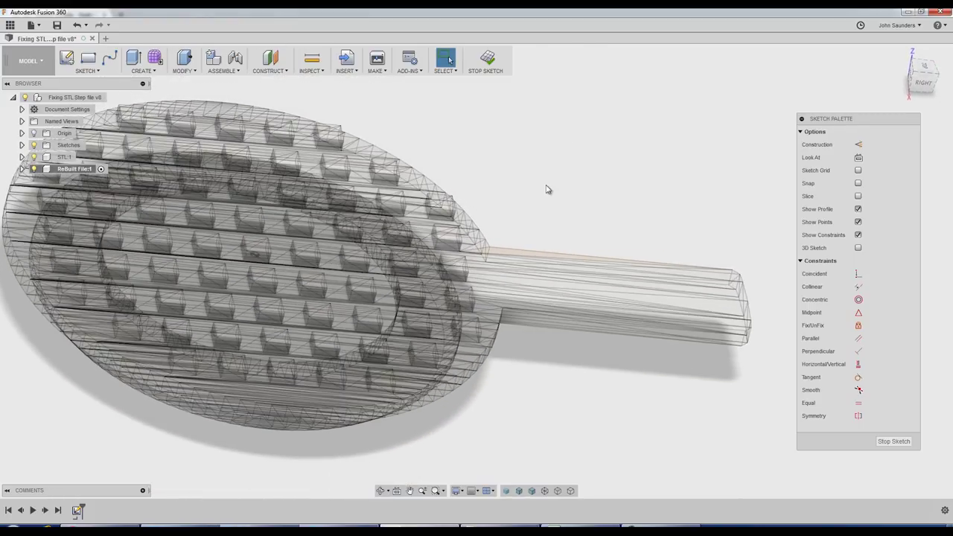
scroll(492, 254, "up", 3)
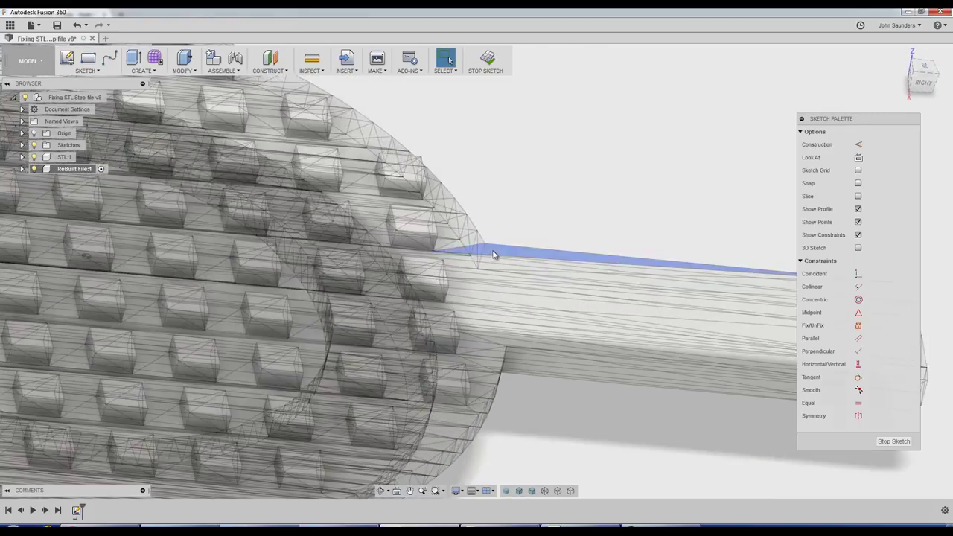
scroll(529, 228, "down", 4)
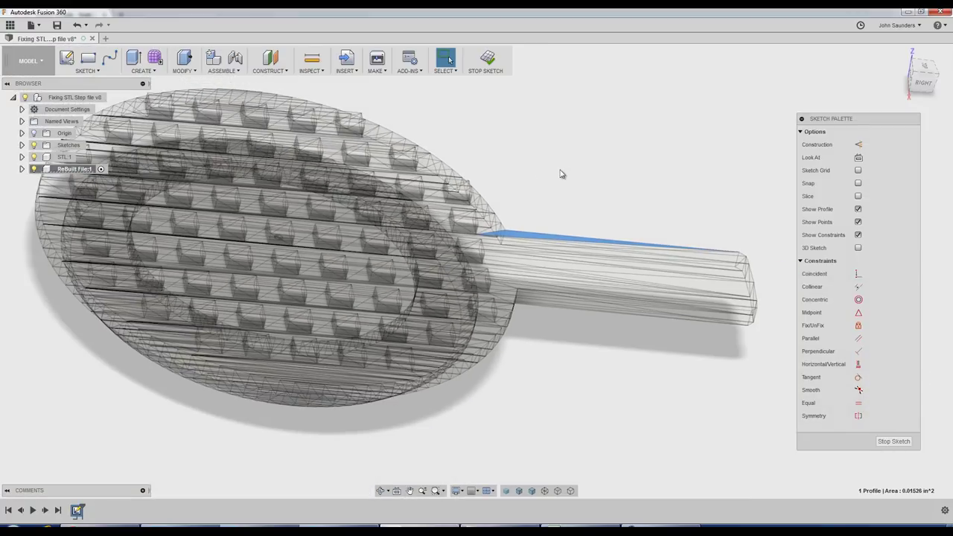
middle_click_drag(567, 175, 567, 186, "shift")
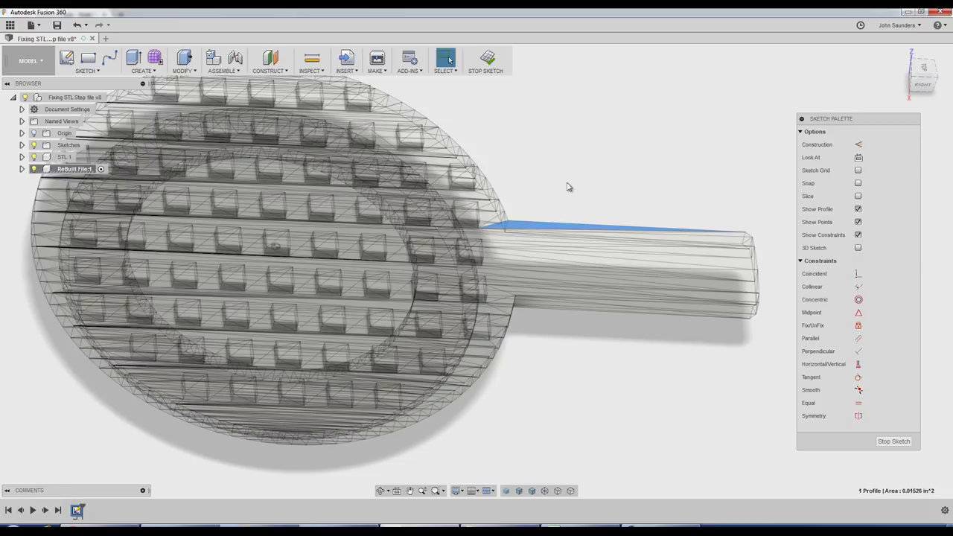
left_click(549, 182)
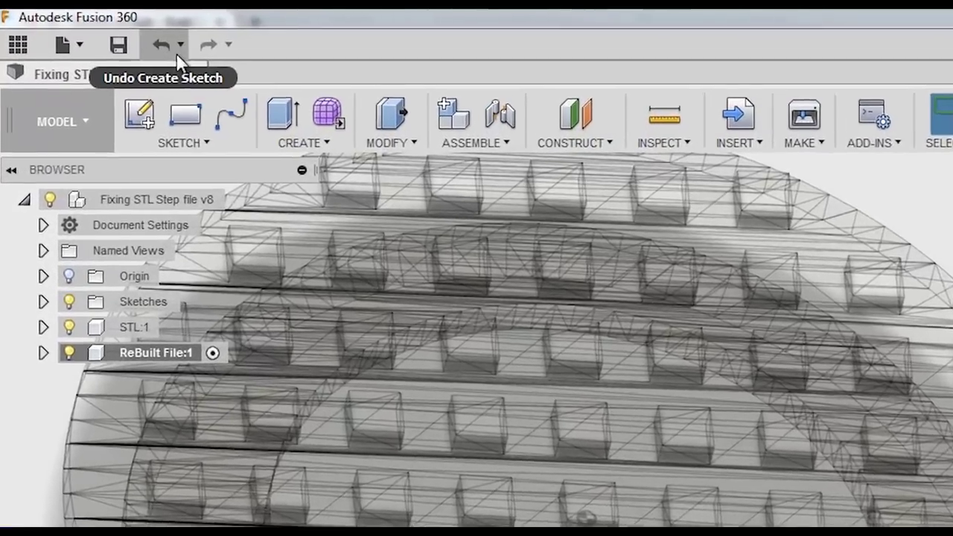
left_click(182, 78)
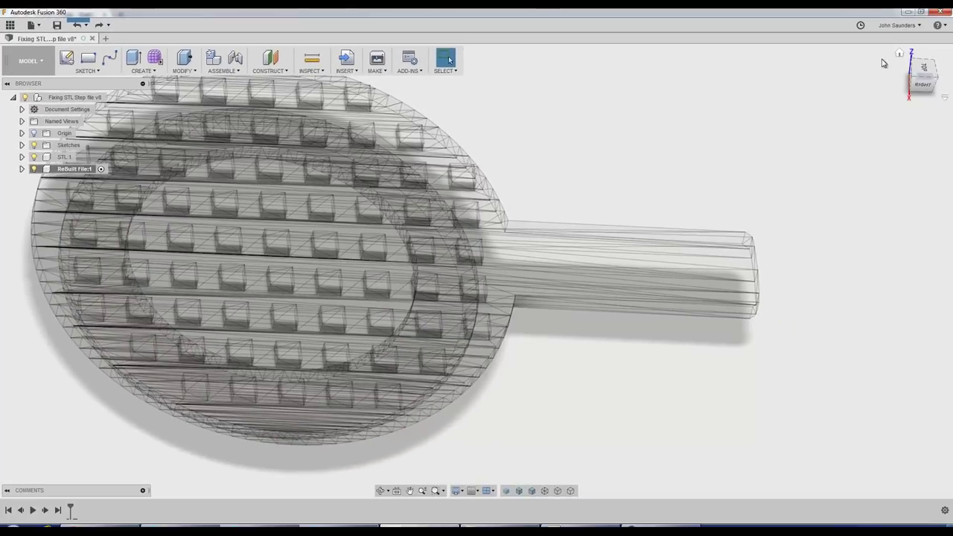
- Turn off Auto project geometry on active sketch plane in the Design preferences and apply the change
left_click(888, 26)
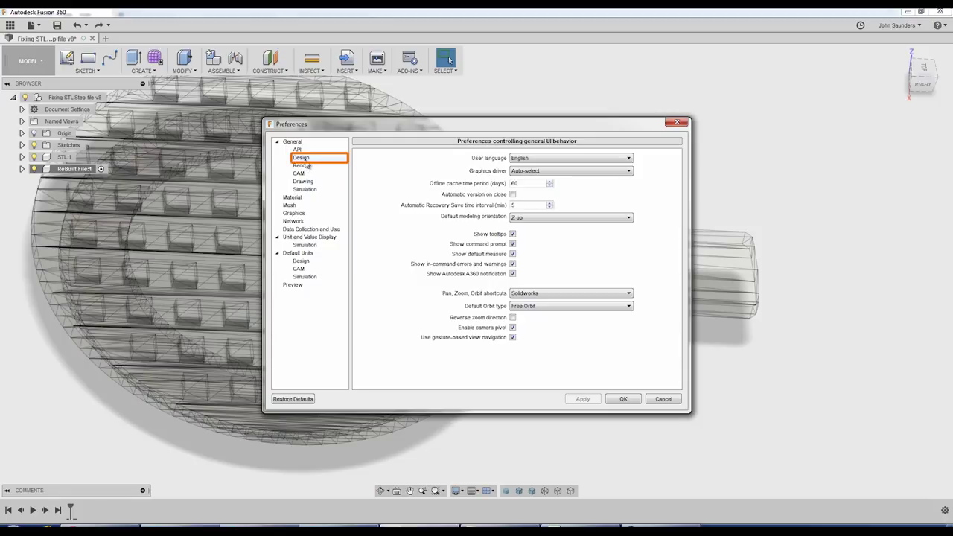
left_click(303, 159)
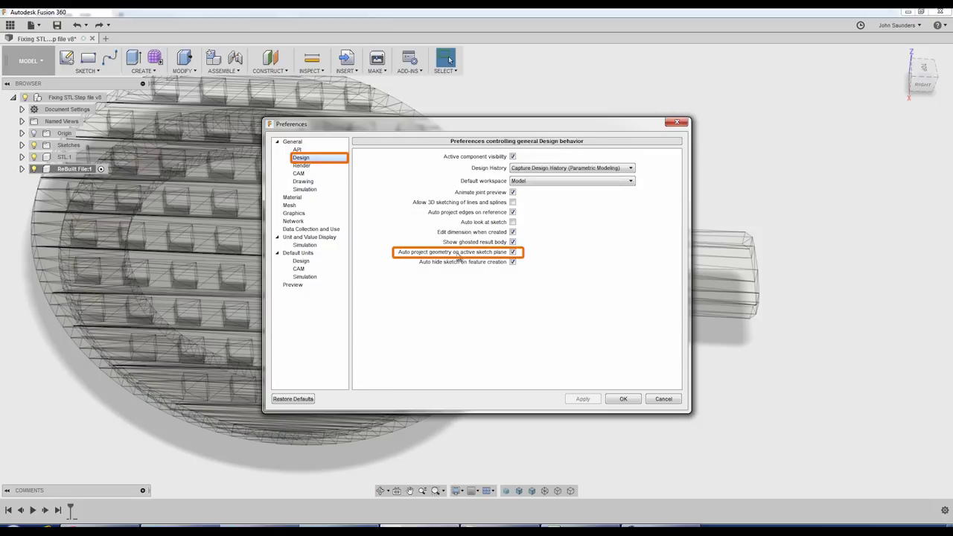
left_click(513, 252)
left_click(580, 402)
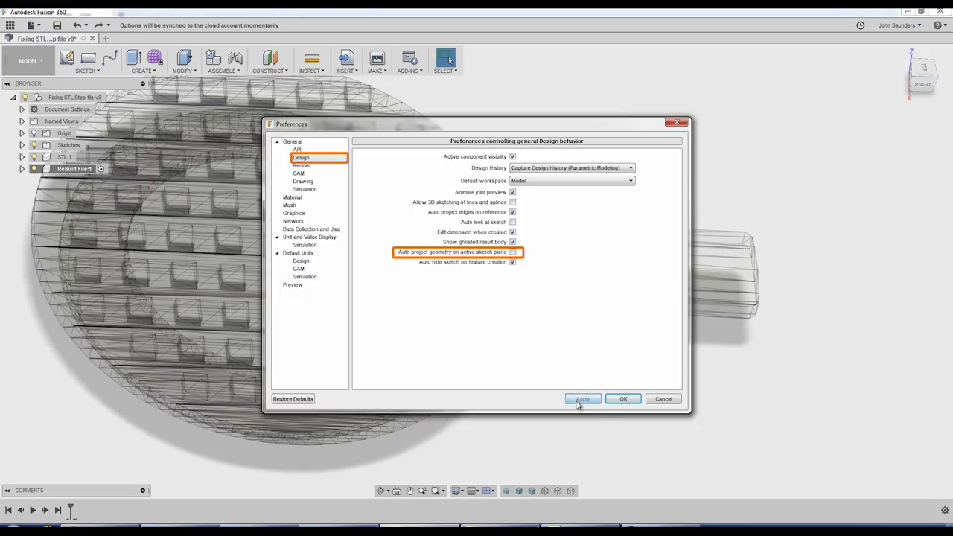
left_click(621, 401)
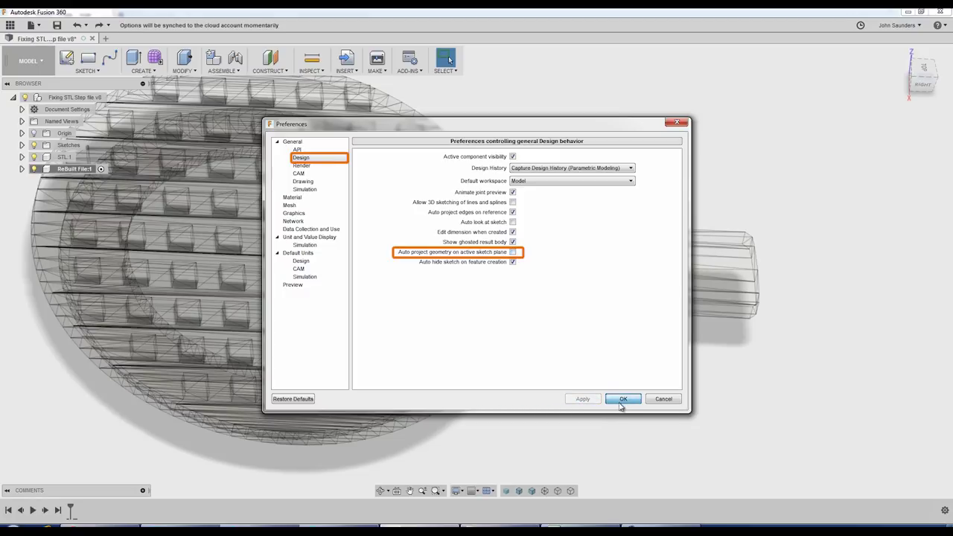
- Create a sketch on the handle's flat top facet beside the disc and view it from the top
scroll(588, 198, "down", 4)
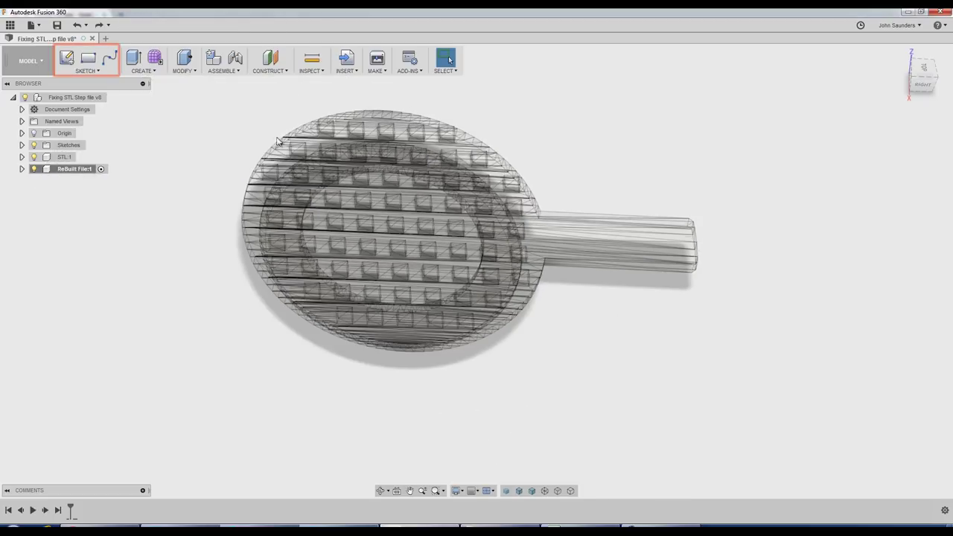
left_click(87, 71)
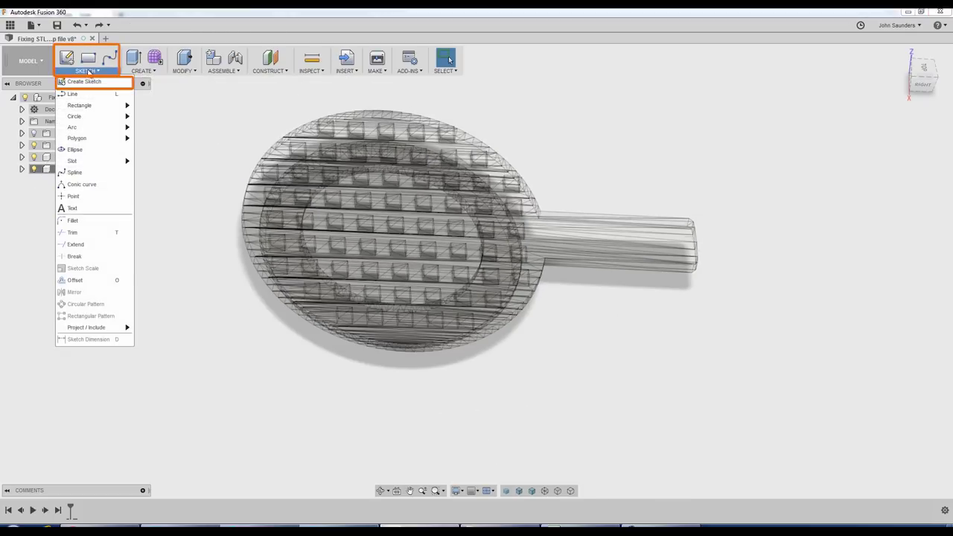
left_click(91, 81)
scroll(570, 193, "up", 5)
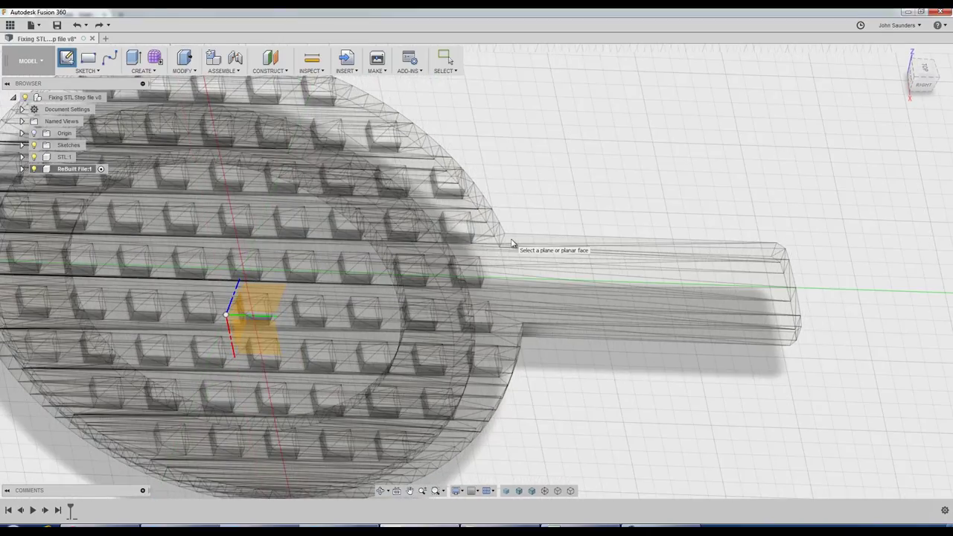
left_click(532, 241)
mouse_move(568, 189)
middle_mouse_down("shift")
mouse_move(566, 178)
mouse_move(561, 188)
middle_mouse_up("shift")
scroll(561, 188, "down", 3)
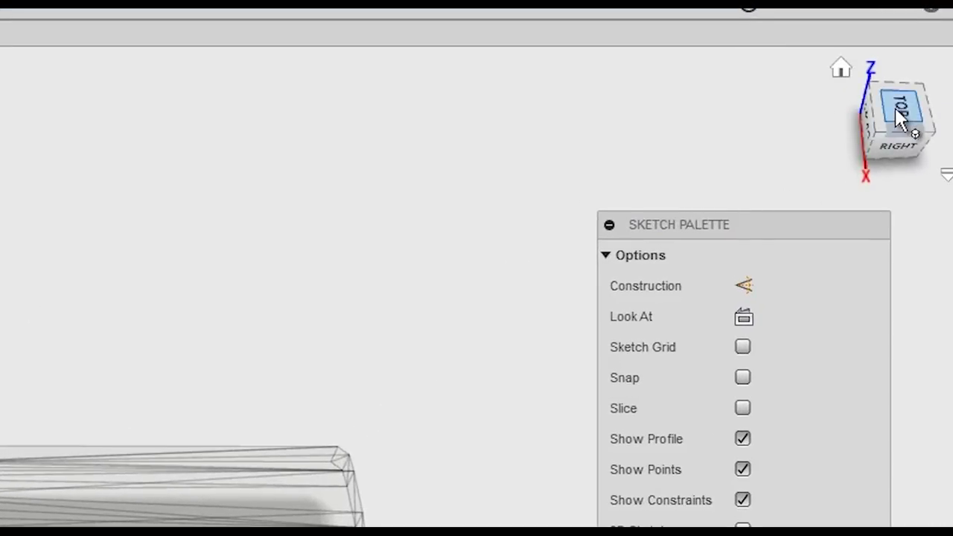
left_click(900, 111)
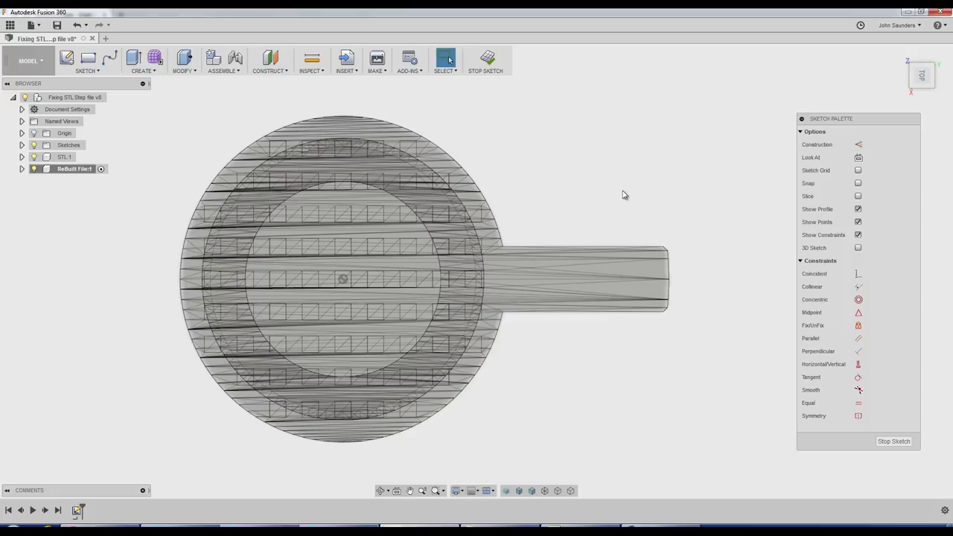
- Project the middle vertex of the handle's free end and the two vertices of its upper corner chamfer into the sketch
key("p")
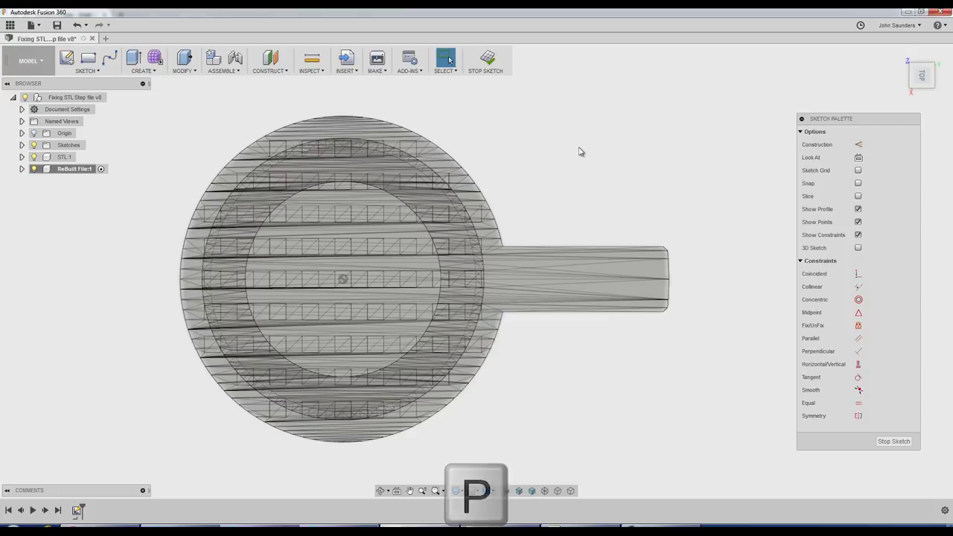
scroll(707, 270, "up", 5)
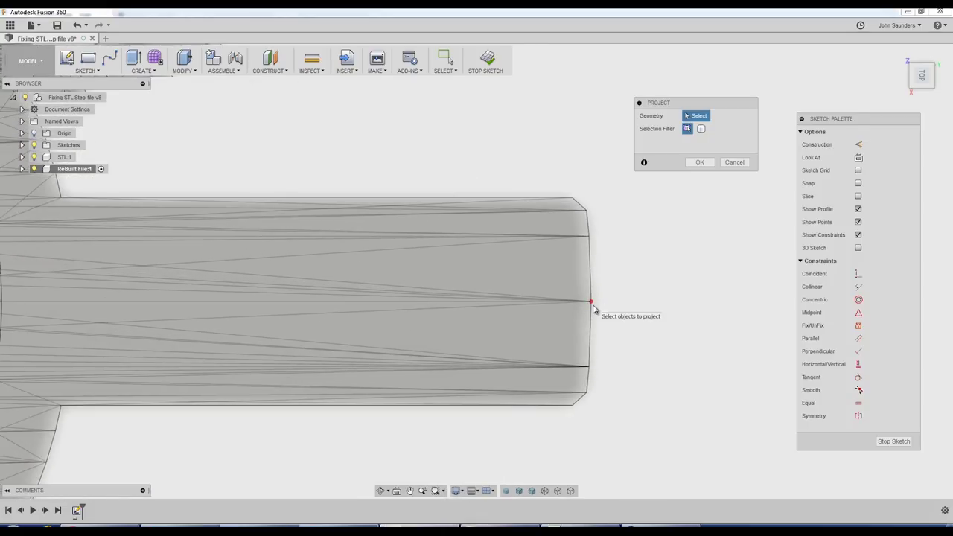
left_click(592, 302)
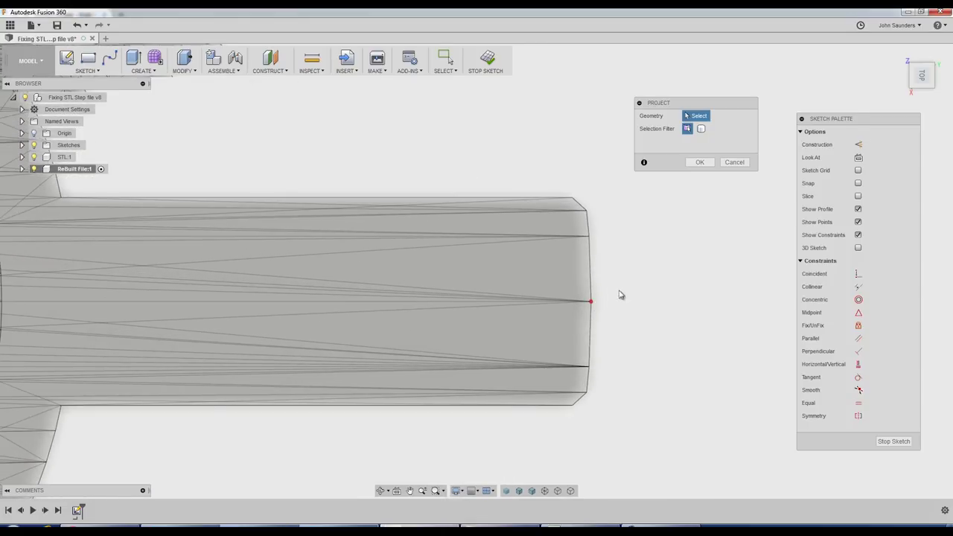
key("p")
left_click(587, 213)
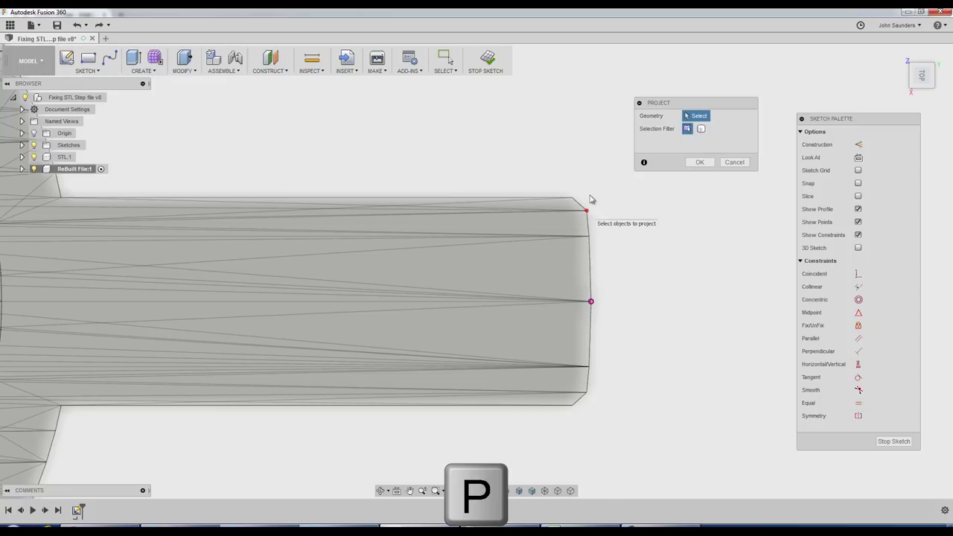
left_click(571, 199)
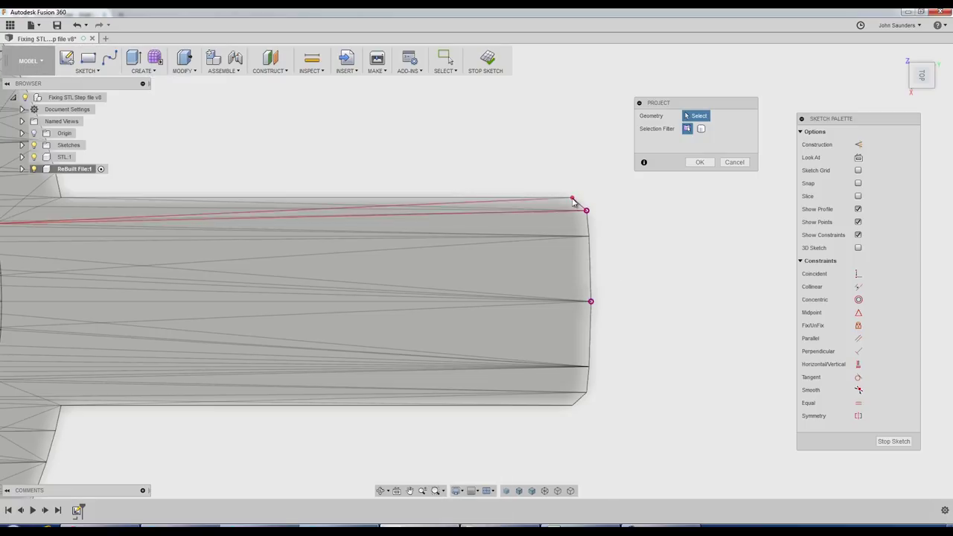
- Project the upper handle-disc junction vertex, the disc's far-end middle vertex and one disc rim vertex just above the junction into the sketch
scroll(471, 173, "down", 2)
scroll(471, 172, "down", 1)
middle_click_drag(302, 173, 395, 218)
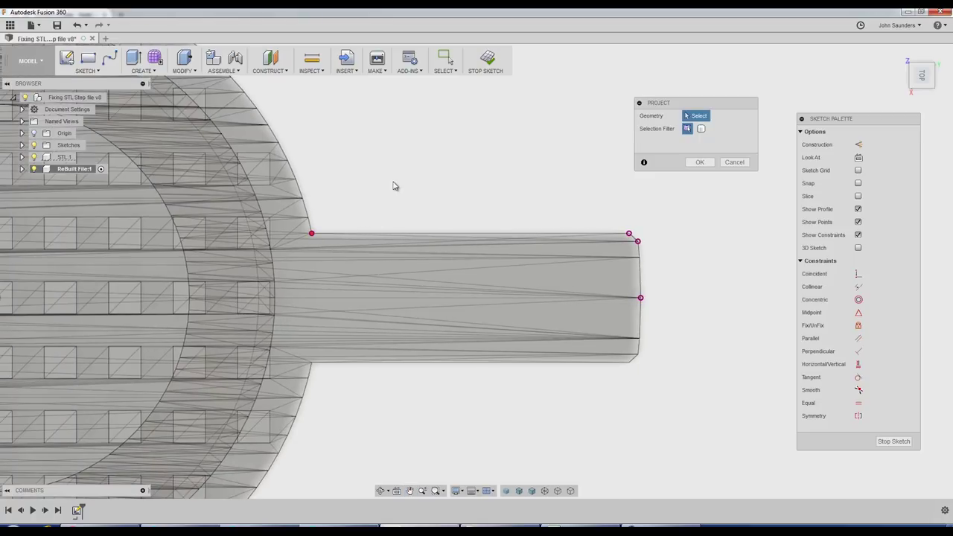
scroll(398, 186, "down", 3)
middle_click_drag(427, 187, 551, 199)
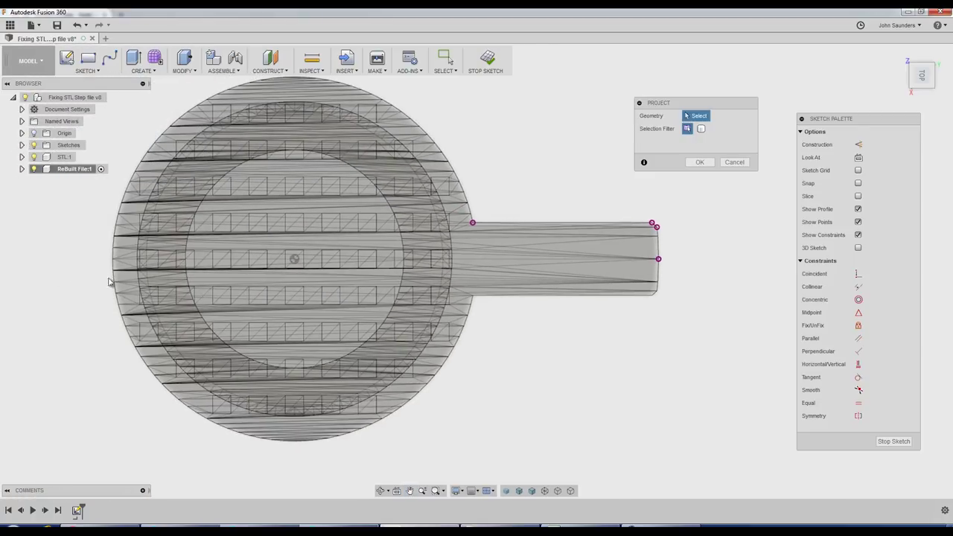
scroll(92, 274, "up", 2)
scroll(84, 274, "up", 2)
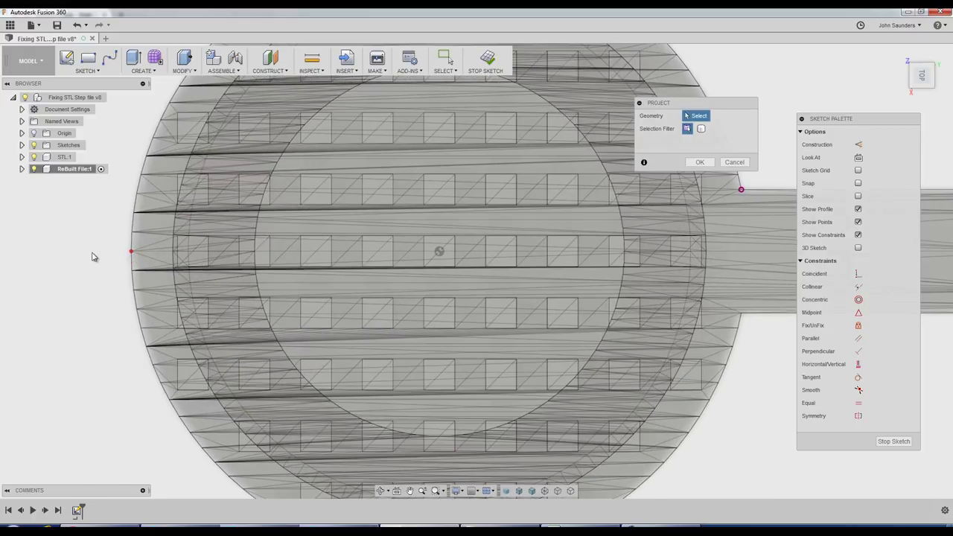
scroll(93, 257, "down", 3)
middle_click_drag(516, 167, 534, 202)
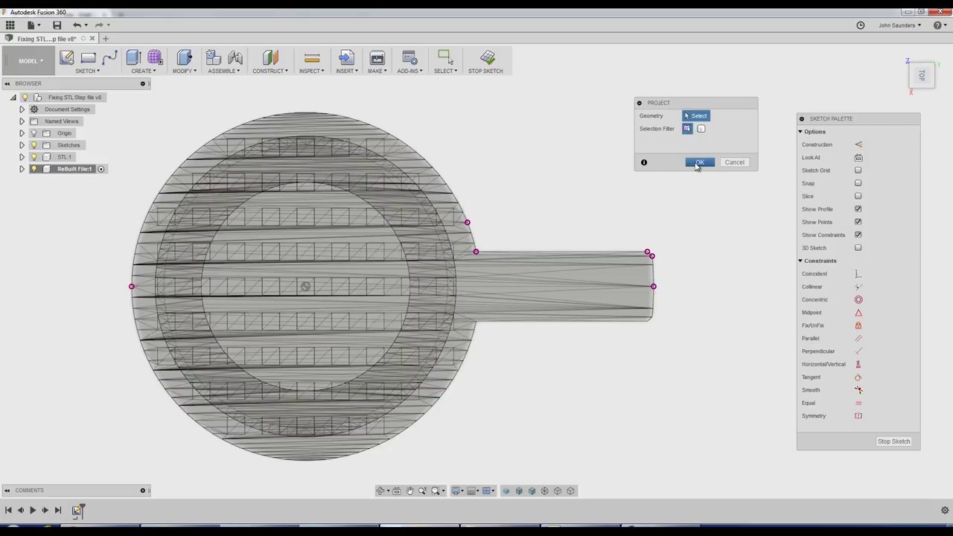
left_click(699, 162)
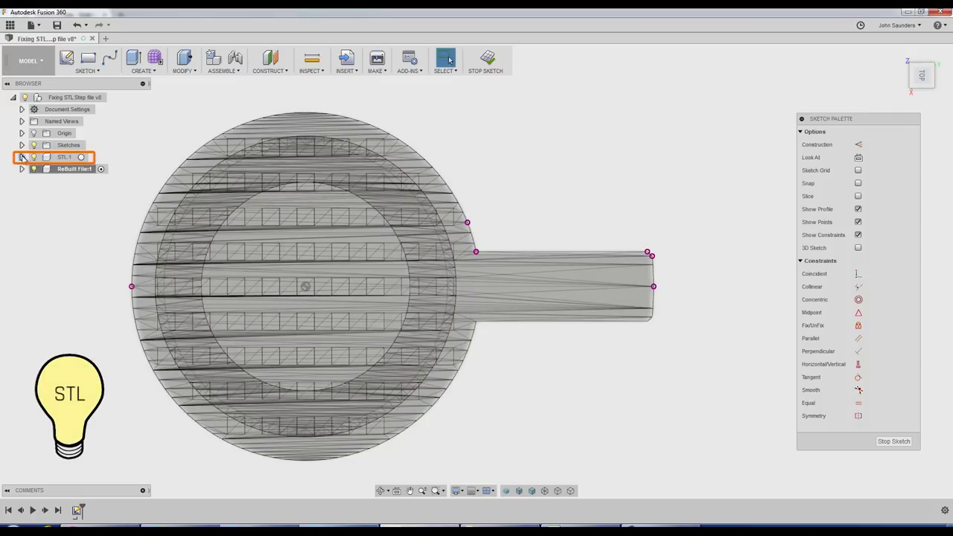
- Expand the STL component and hide it so only the projected points remain for sketching
left_click(22, 157)
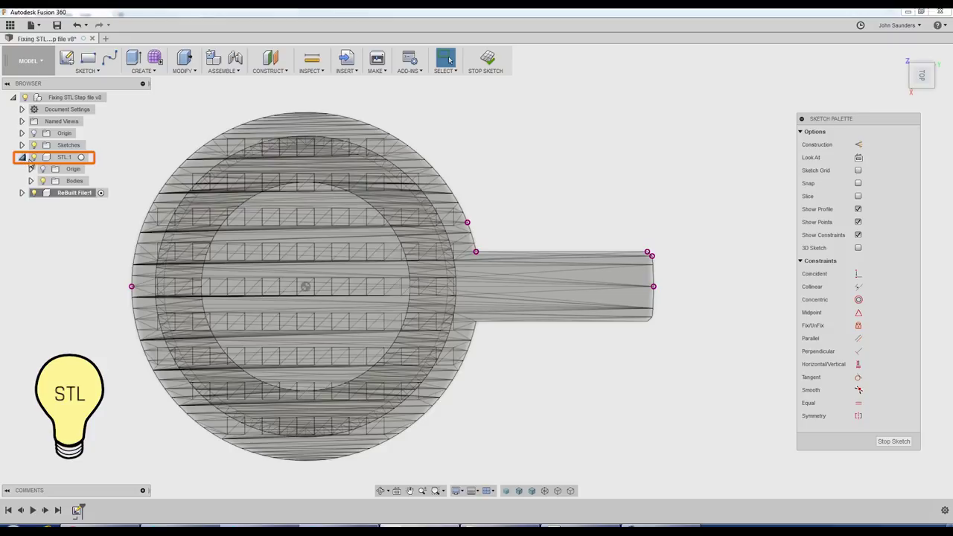
left_click(39, 159)
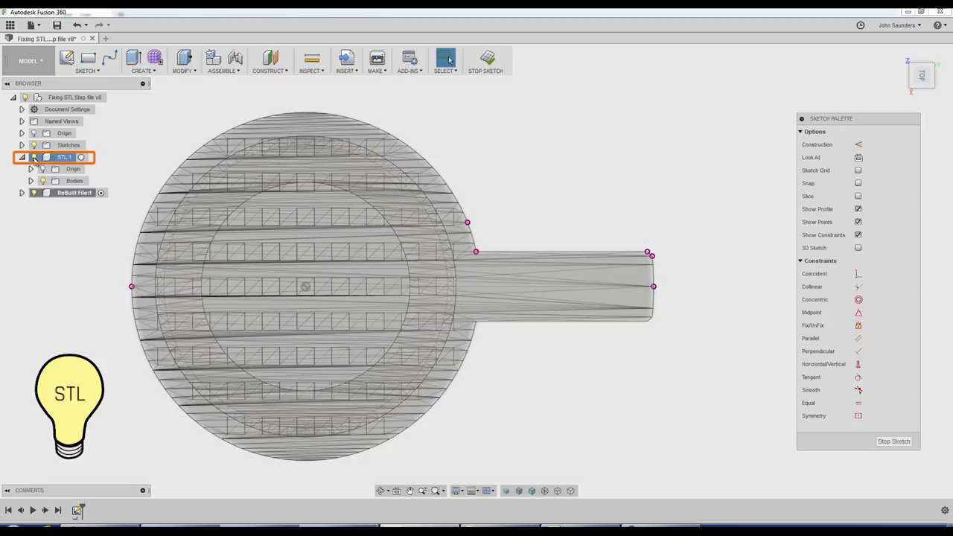
left_click(33, 157)
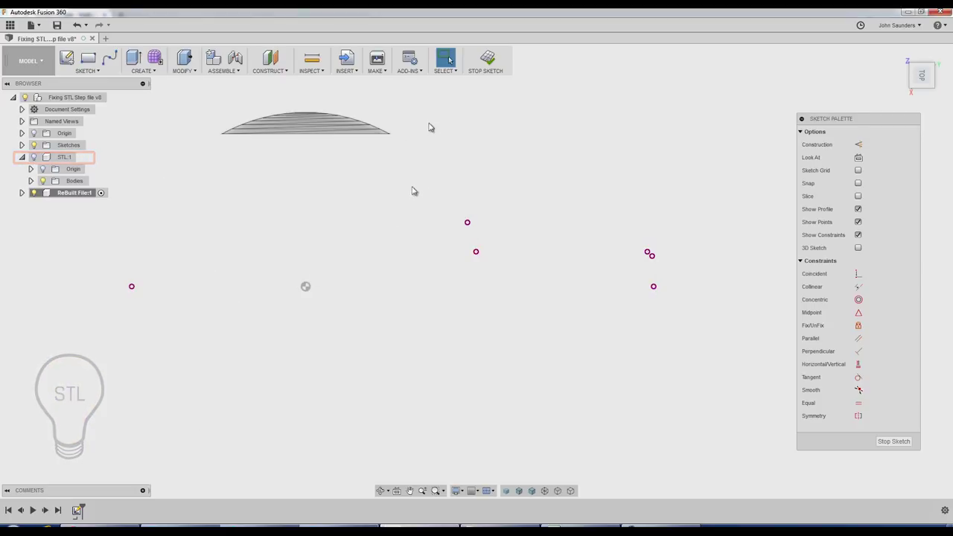
- Draw connected lines from the handle end's middle point through both chamfer points to the upper handle-disc junction point
key("l")
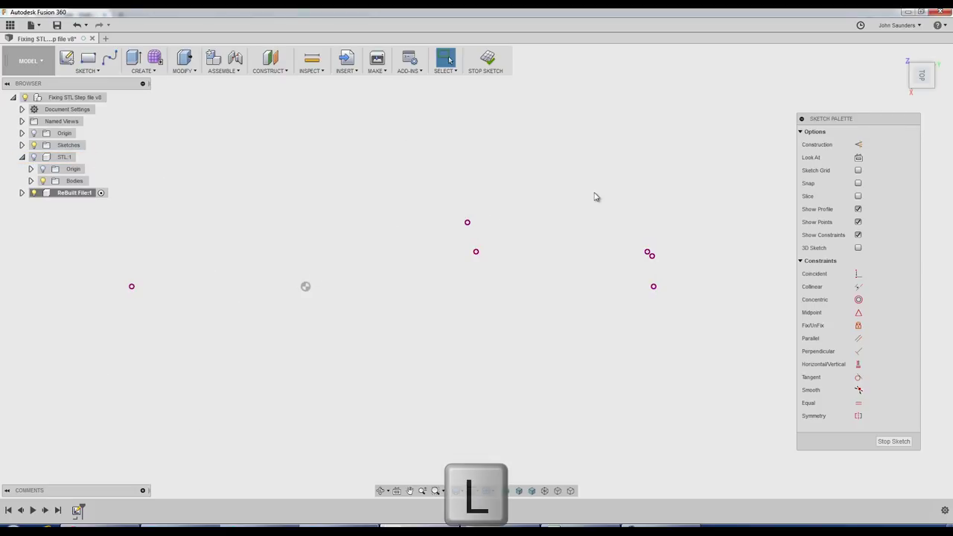
scroll(661, 292, "up", 3)
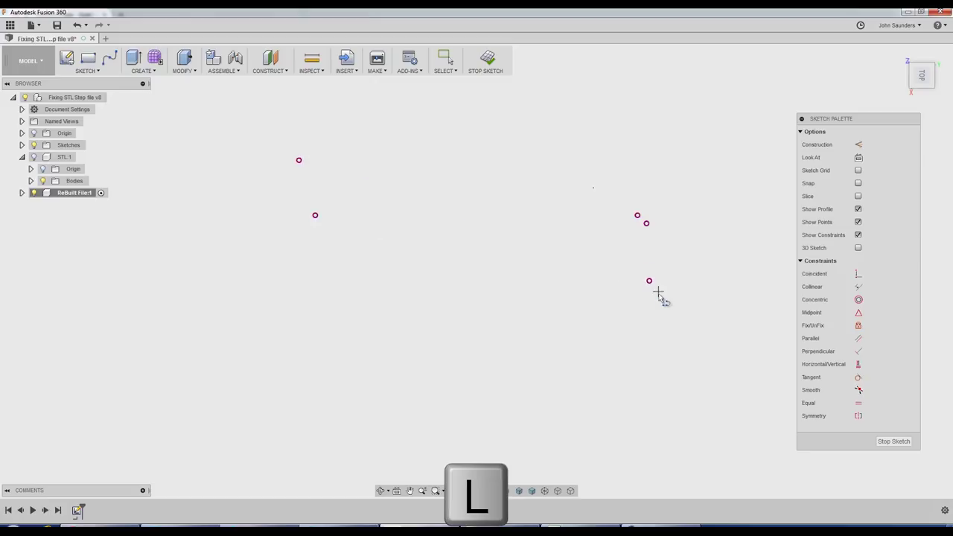
left_click(650, 282)
left_click(637, 217)
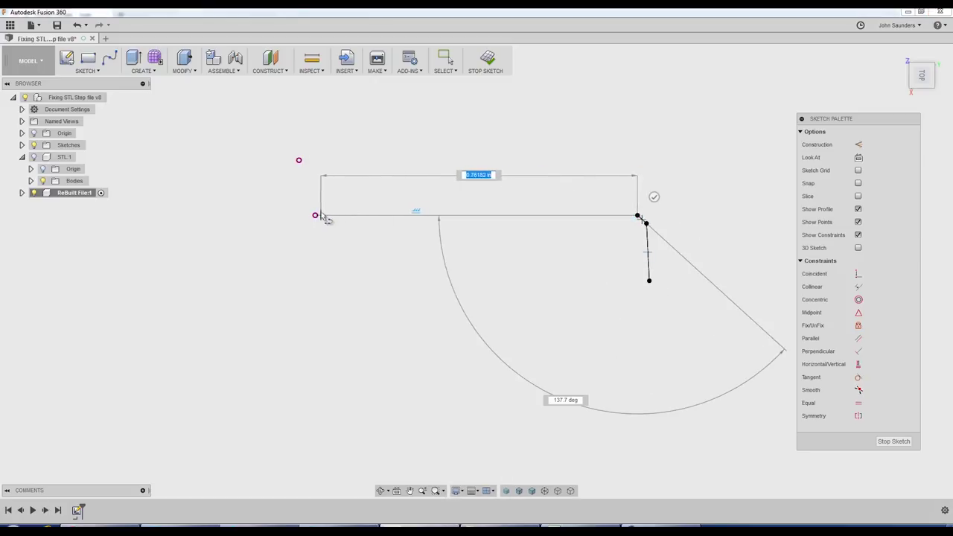
key("Escape")
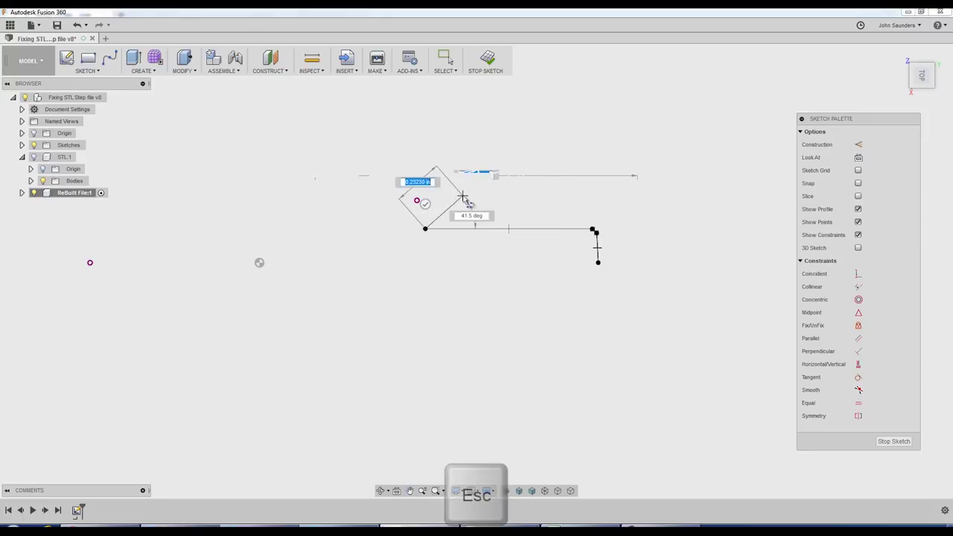
key("Escape")
- Draw a 3-Point Arc from the handle-disc junction to the disc's far-end point, passing through the projected rim point
type("s")
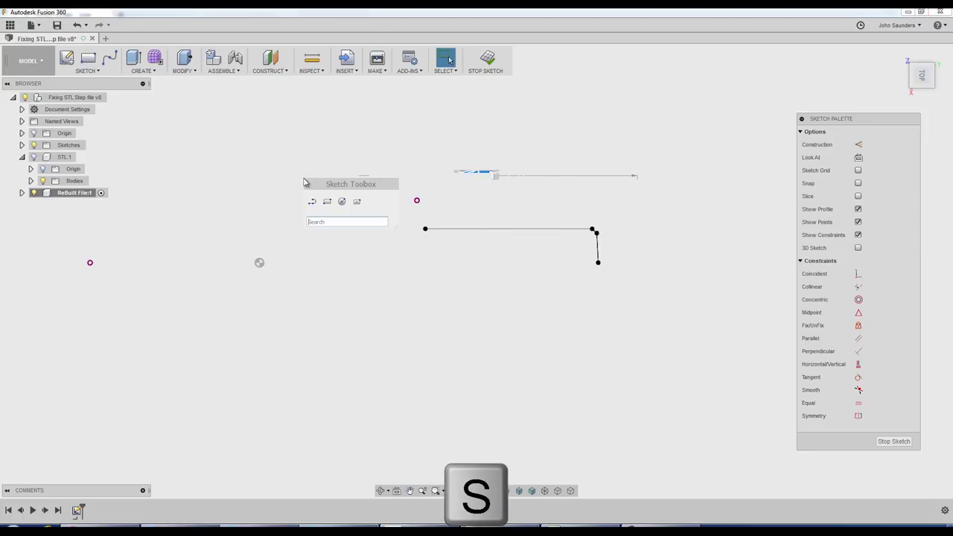
type("arc")
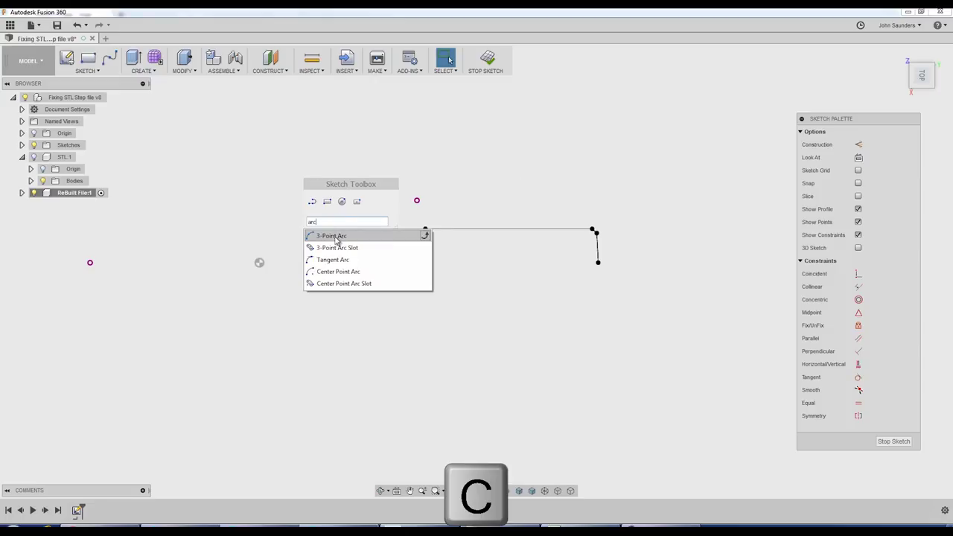
left_click(358, 238)
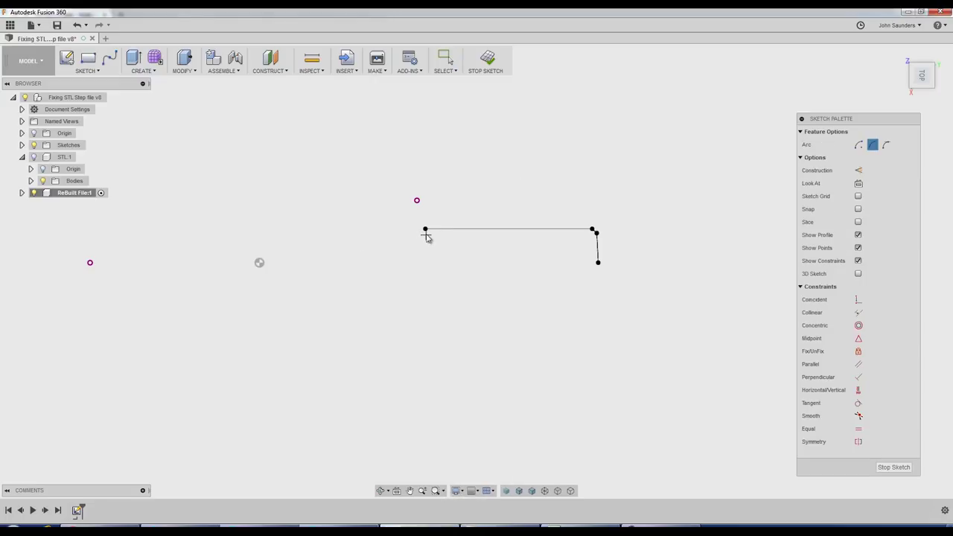
left_click(425, 230)
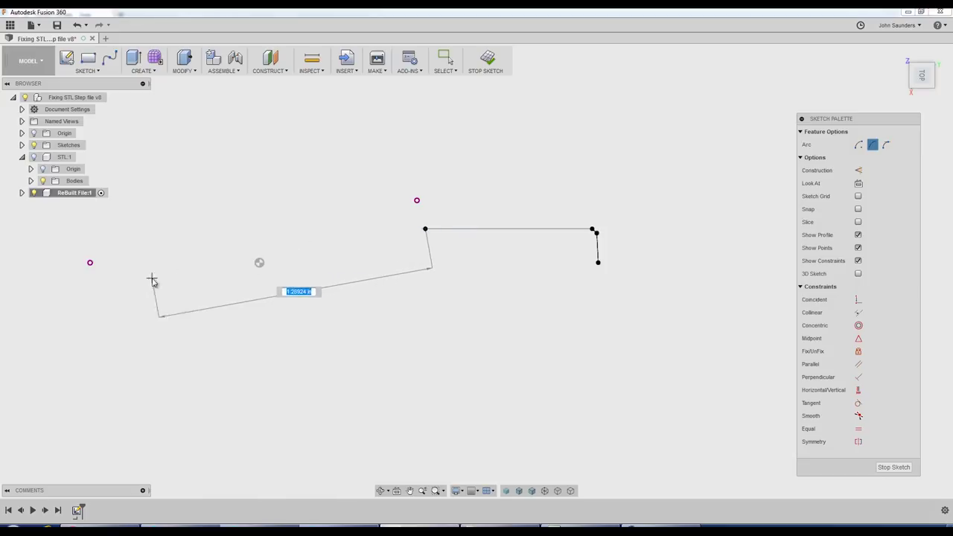
left_click(90, 264)
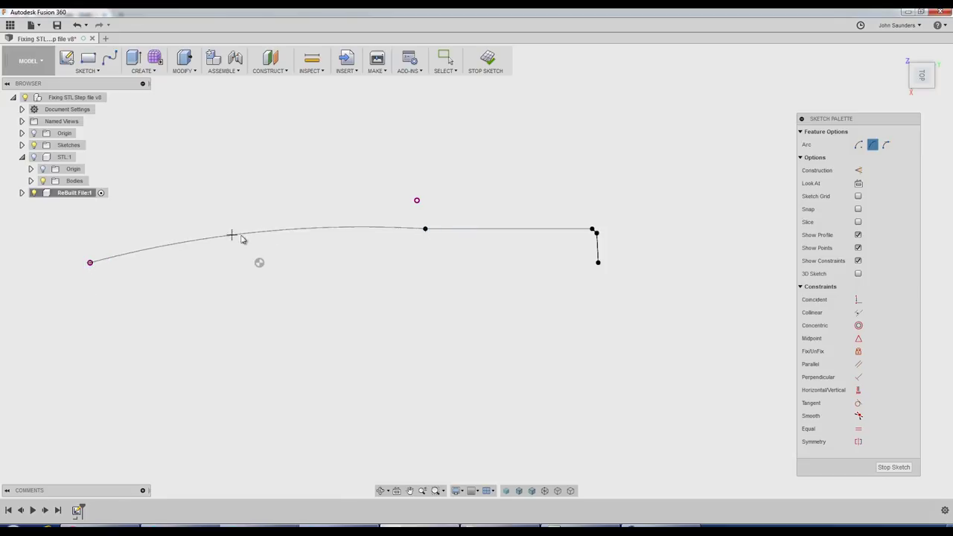
left_click(416, 201)
- Close the half profile with a centre line from the disc's far end to the handle end, and compare it with the STL component
scroll(482, 181, "down", 2)
key("l")
left_click(238, 236)
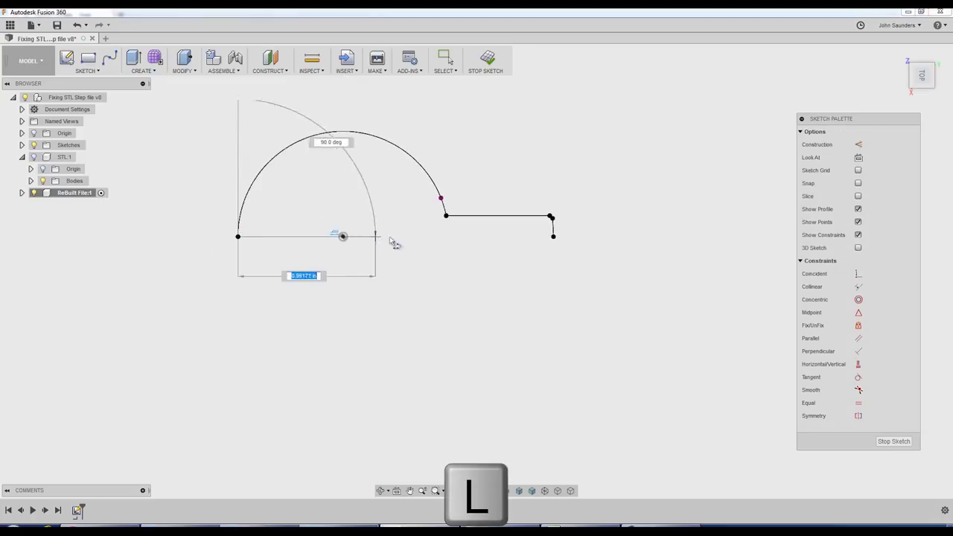
left_click(552, 237)
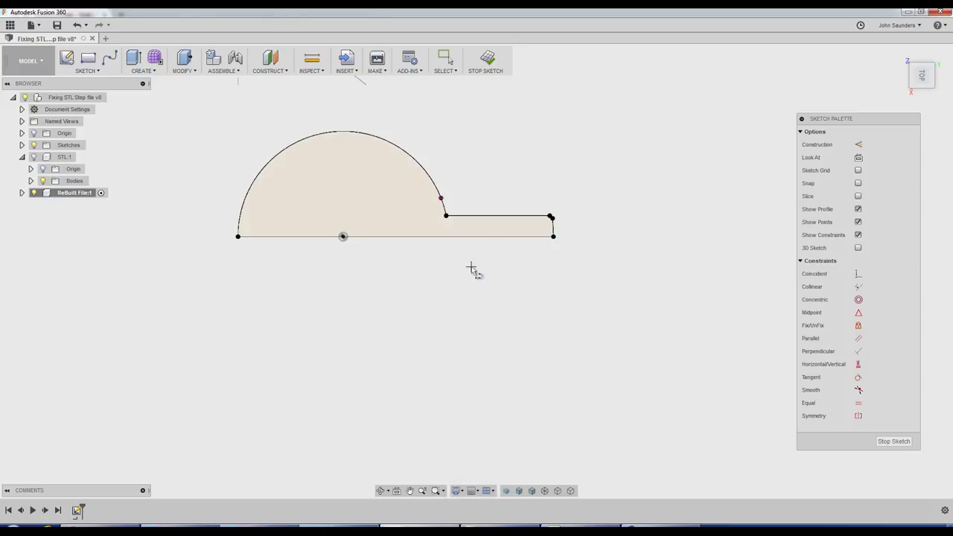
scroll(180, 176, "down", 1)
scroll(202, 224, "up", 3)
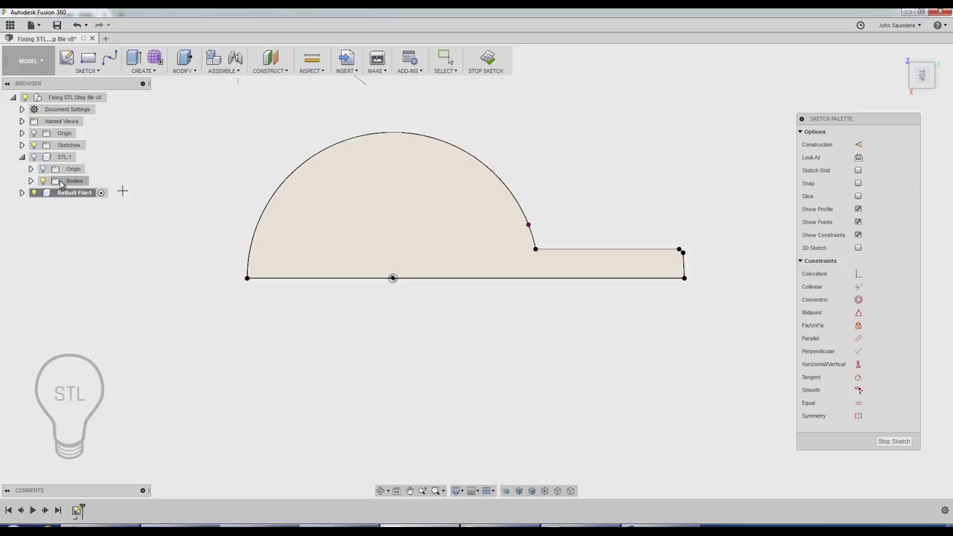
left_click(33, 157)
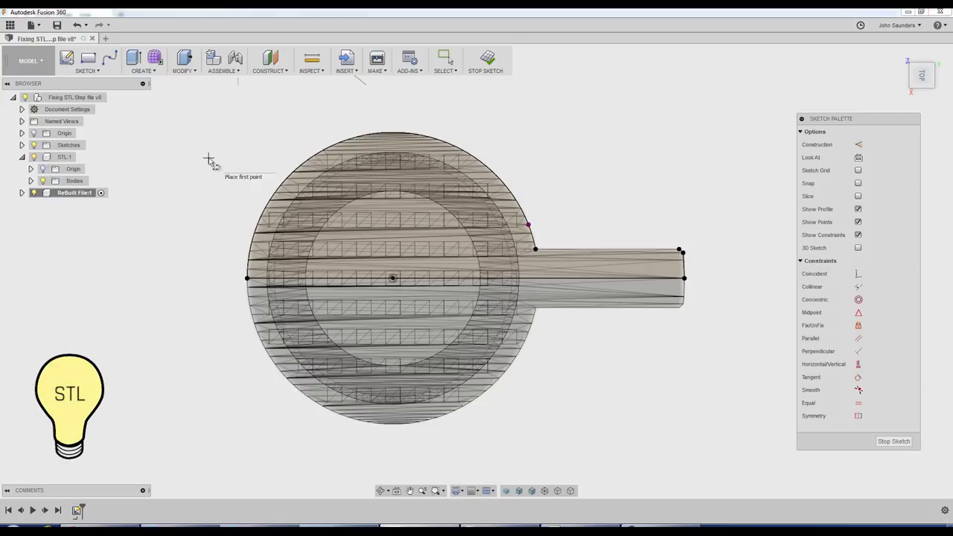
scroll(644, 217, "up", 1)
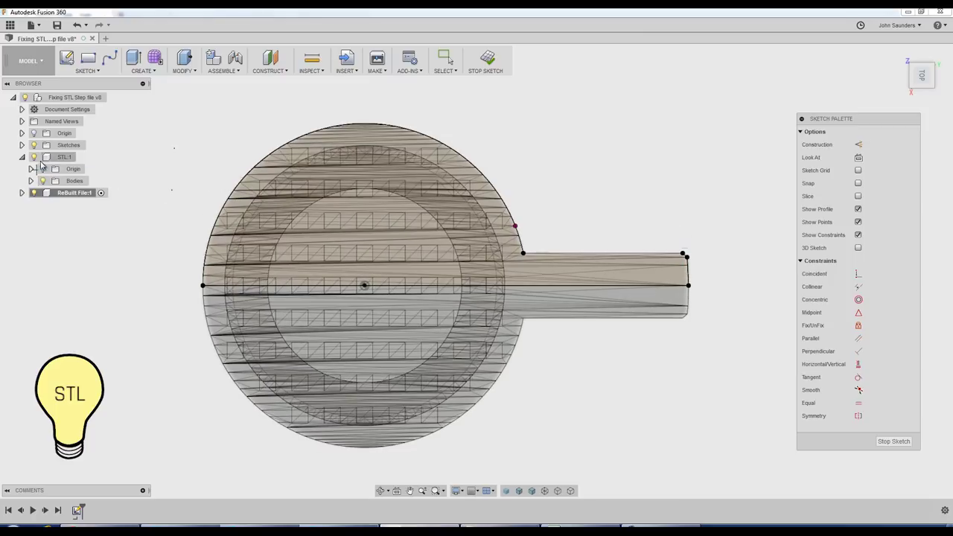
- With the STL component hidden, mirror the arc, handle edge, chamfer and end line about the centre line
type("s")
type("mir")
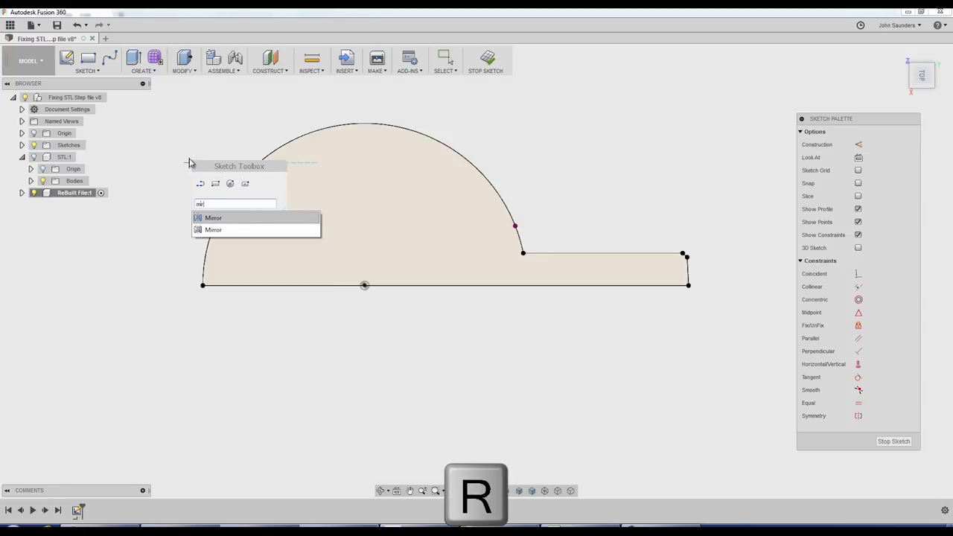
left_click(217, 219)
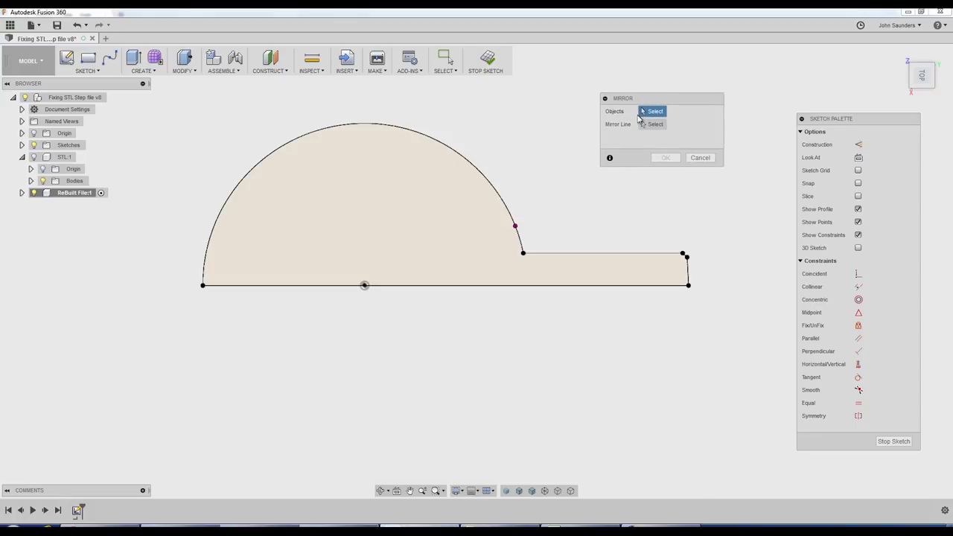
left_click(489, 178)
left_click(607, 254)
scroll(719, 269, "up", 4)
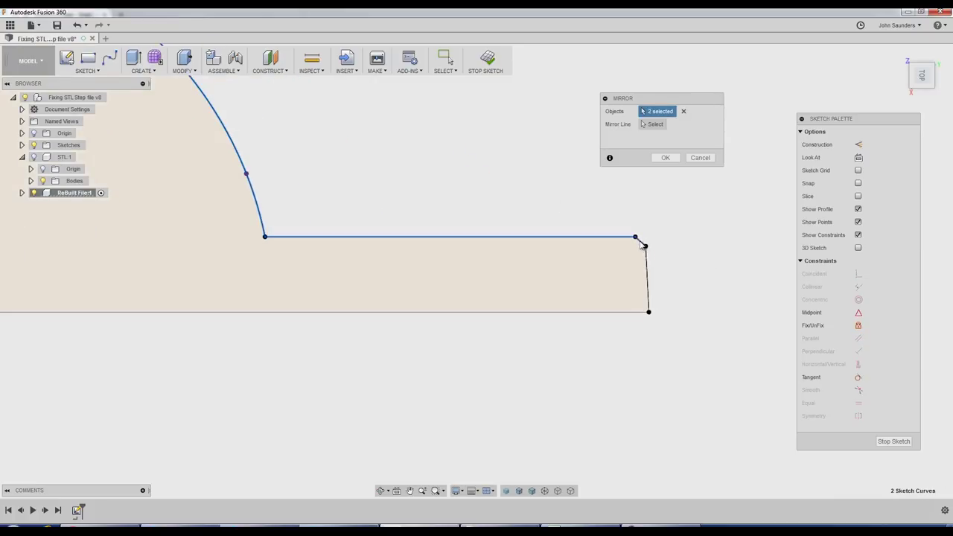
left_click(643, 245)
left_click(647, 276)
scroll(706, 283, "down", 4)
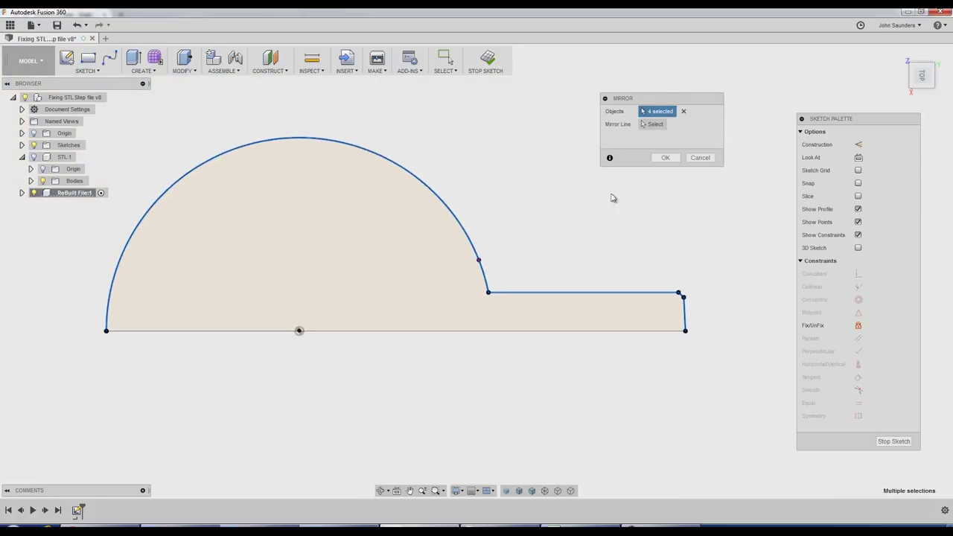
left_click(654, 124)
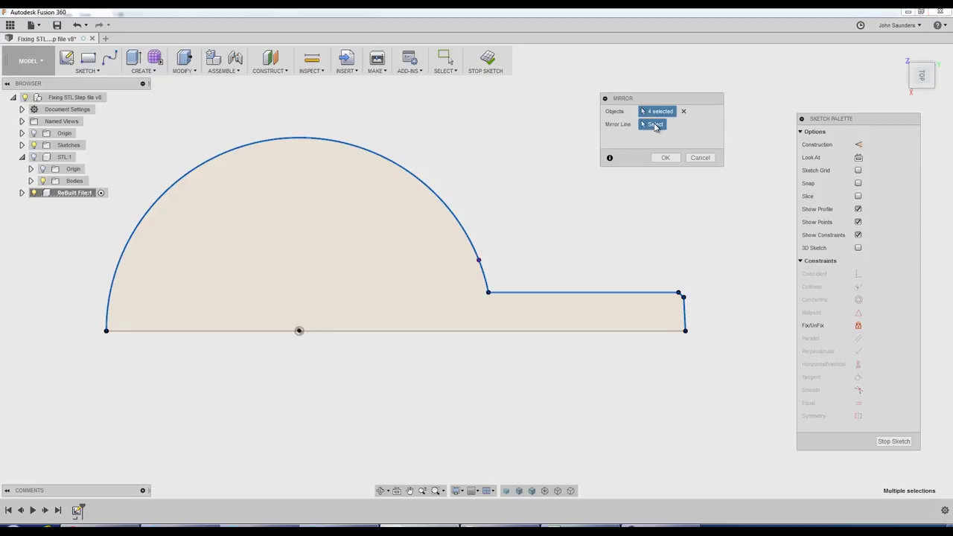
left_click(584, 332)
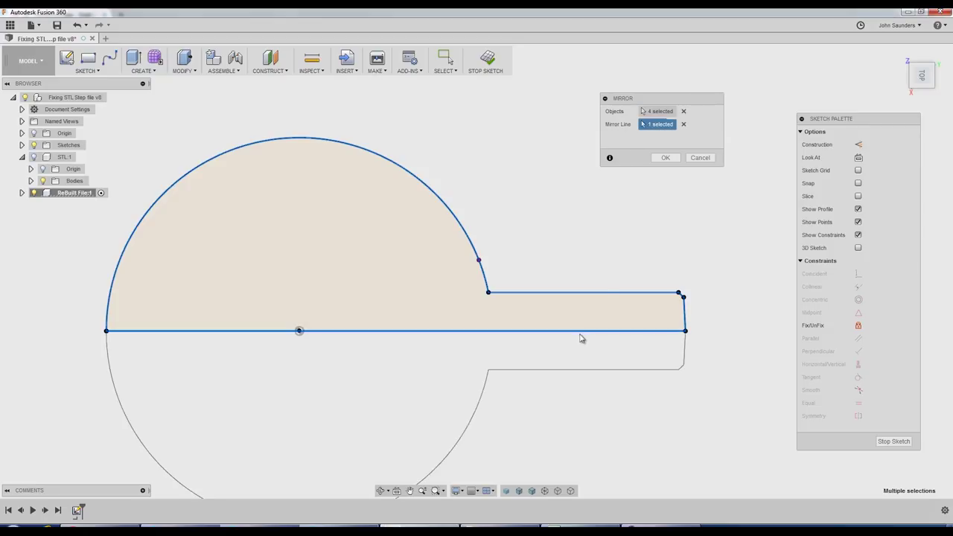
left_click(666, 160)
- Convert the centre line of the paddle profile to construction geometry and finish the sketch
middle_click_drag(607, 220, 620, 204, "shift")
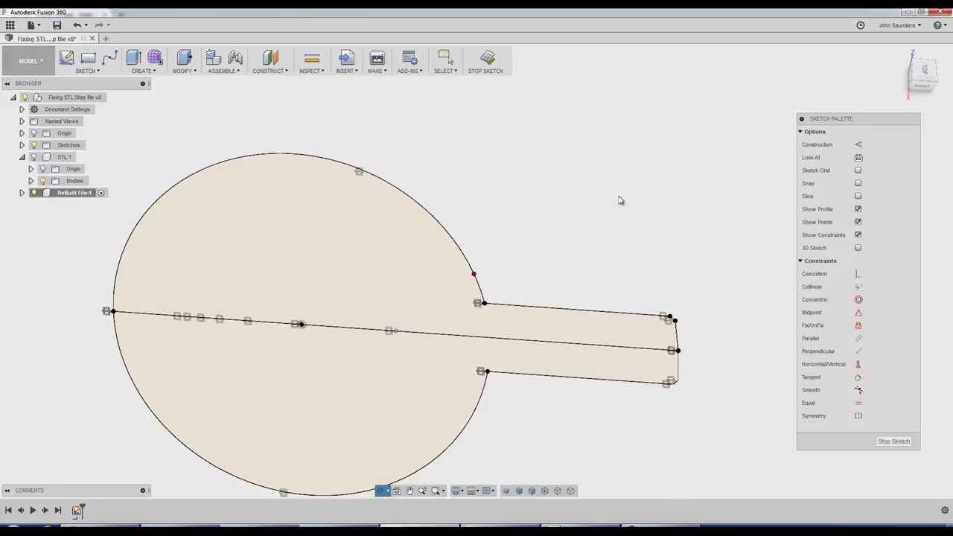
left_click(558, 343)
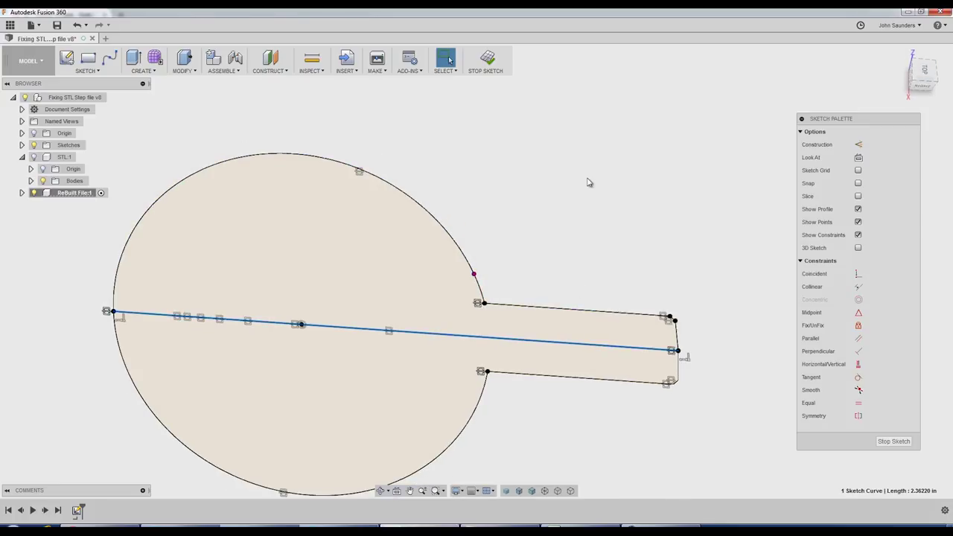
key("x")
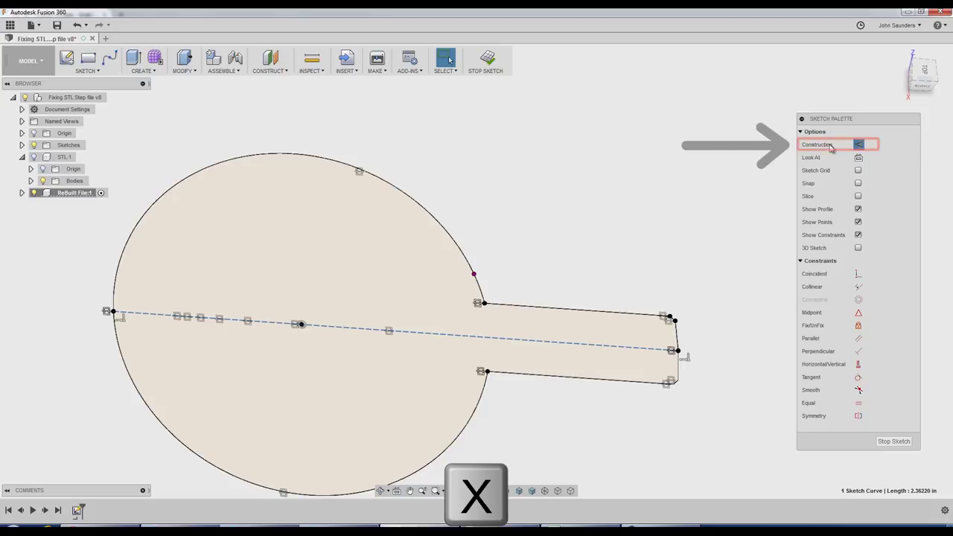
scroll(641, 233, "down", 1)
middle_click_drag(643, 236, 660, 196)
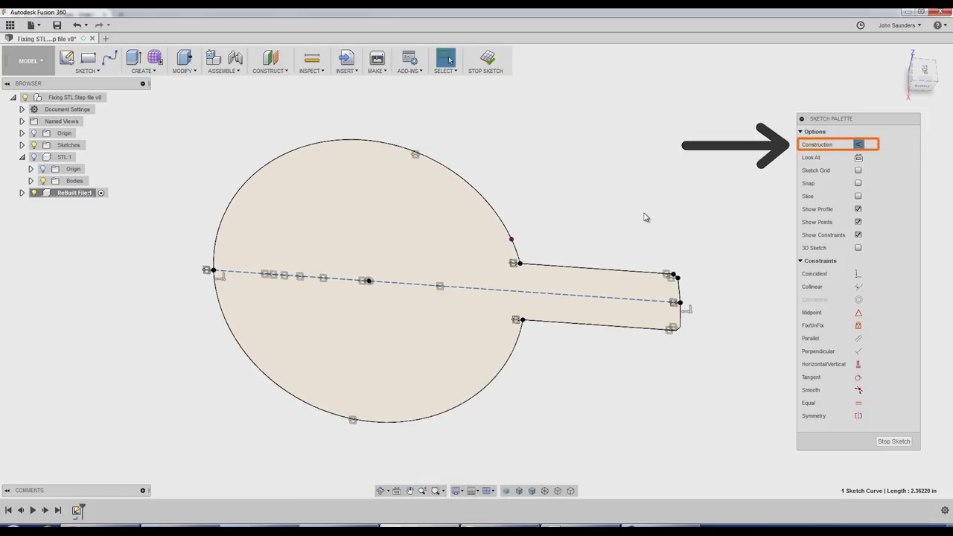
middle_click_drag(565, 184, 542, 178, "shift")
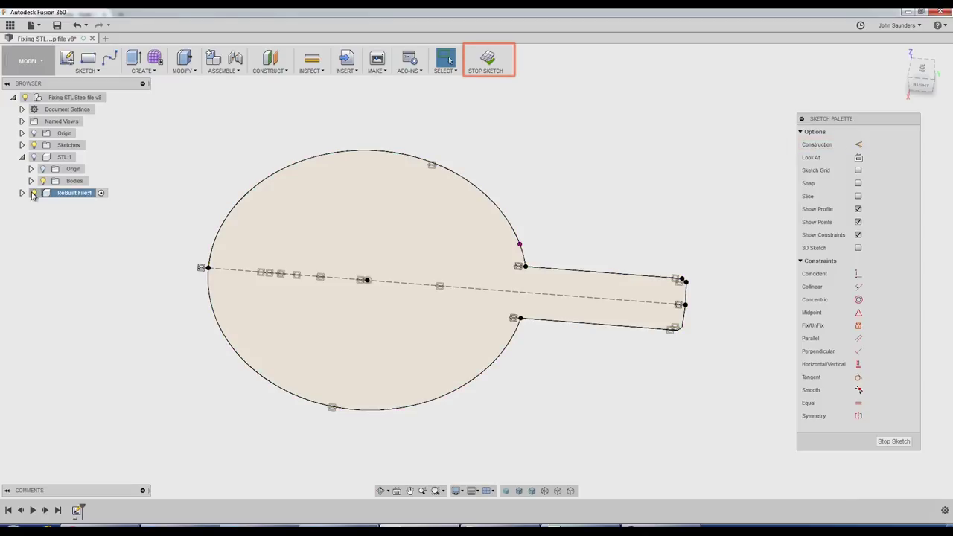
left_click(488, 58)
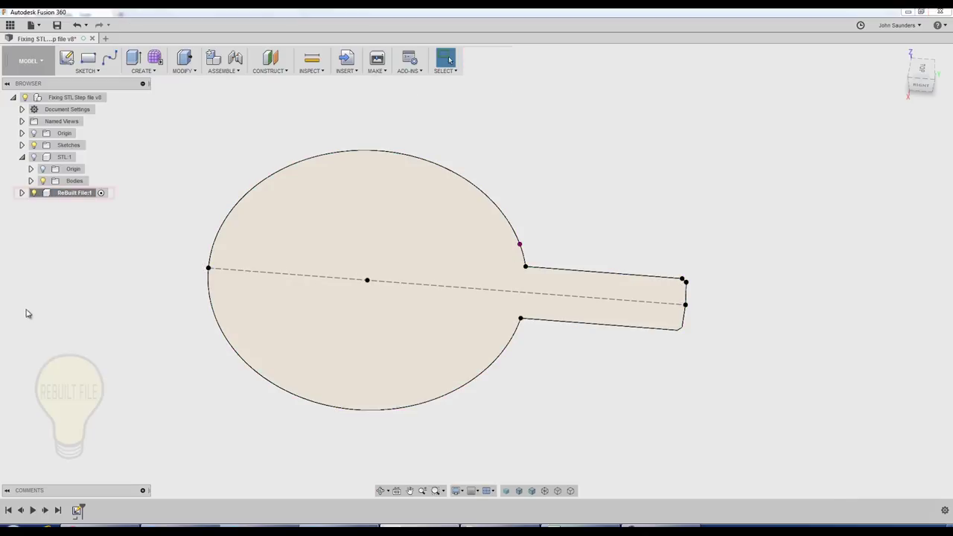
- Hide the ReBuilt File component and show the STL component
left_click(34, 193)
left_click(34, 157)
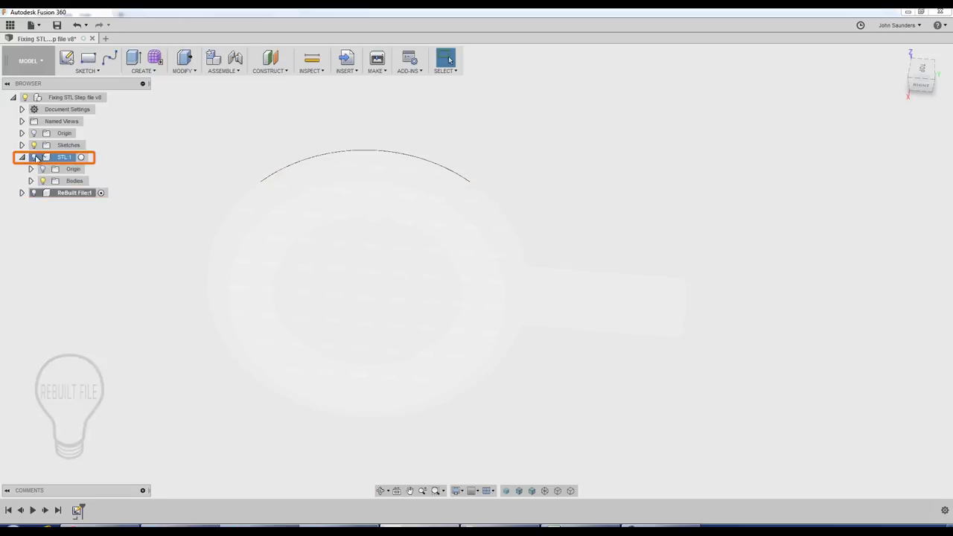
- Measure the thickness edge at the STL handle's end and copy its length to the clipboard
middle_click_drag(628, 226, 628, 218, "shift")
scroll(599, 243, "up", 2)
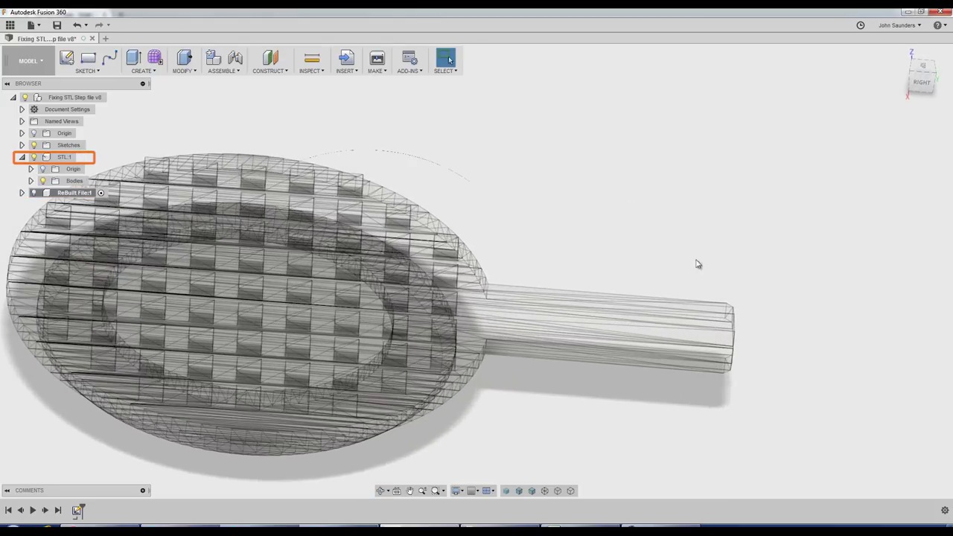
middle_click_drag(722, 260, 666, 296)
scroll(644, 255, "up", 1)
scroll(665, 296, "up", 2)
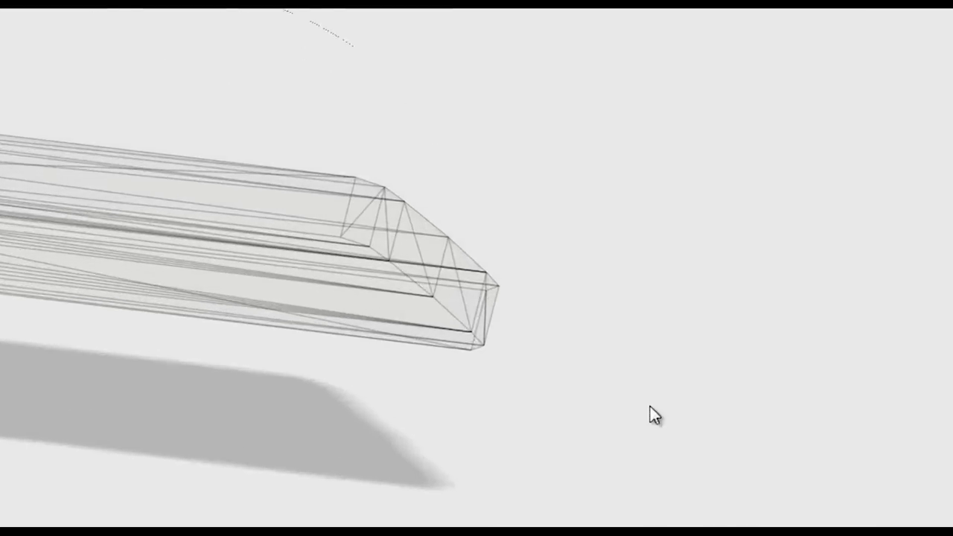
scroll(510, 399, "up", 1)
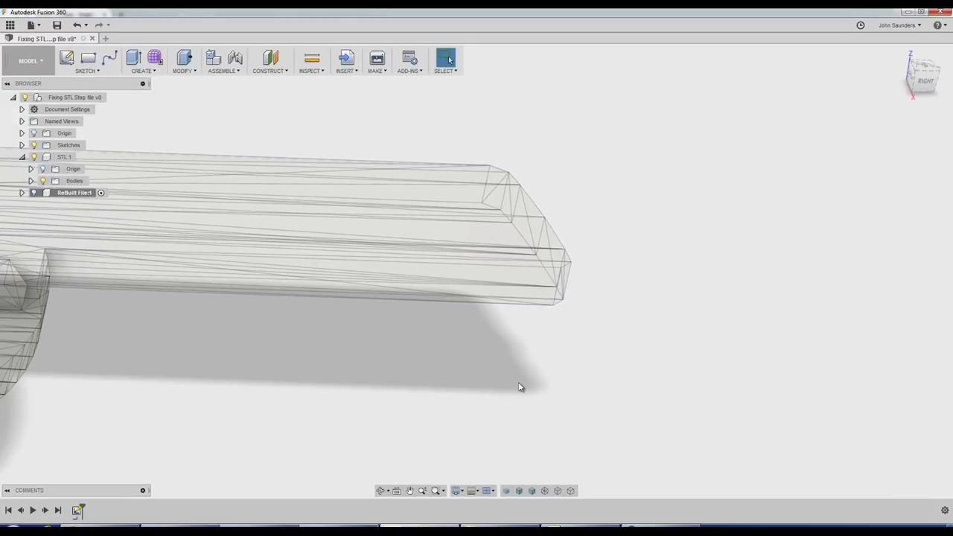
key("i")
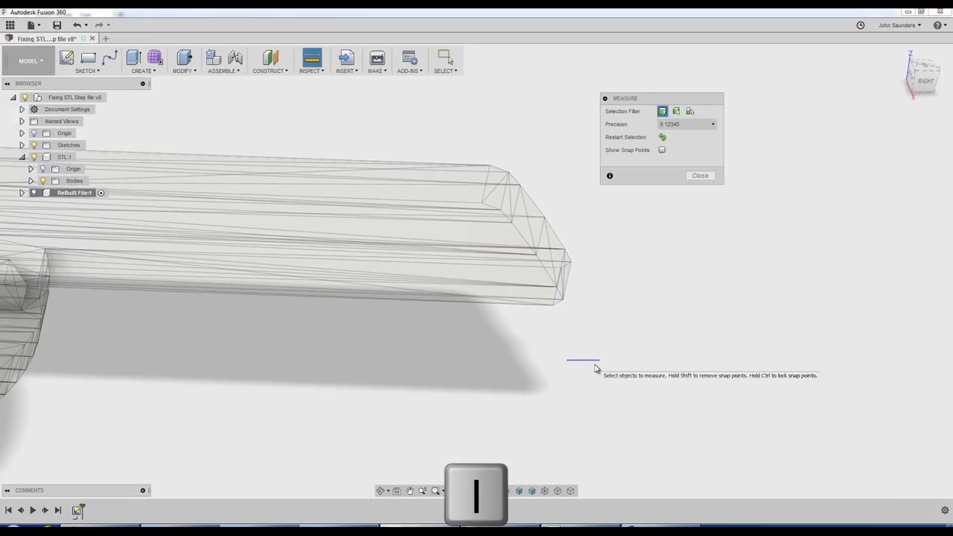
left_click(558, 301)
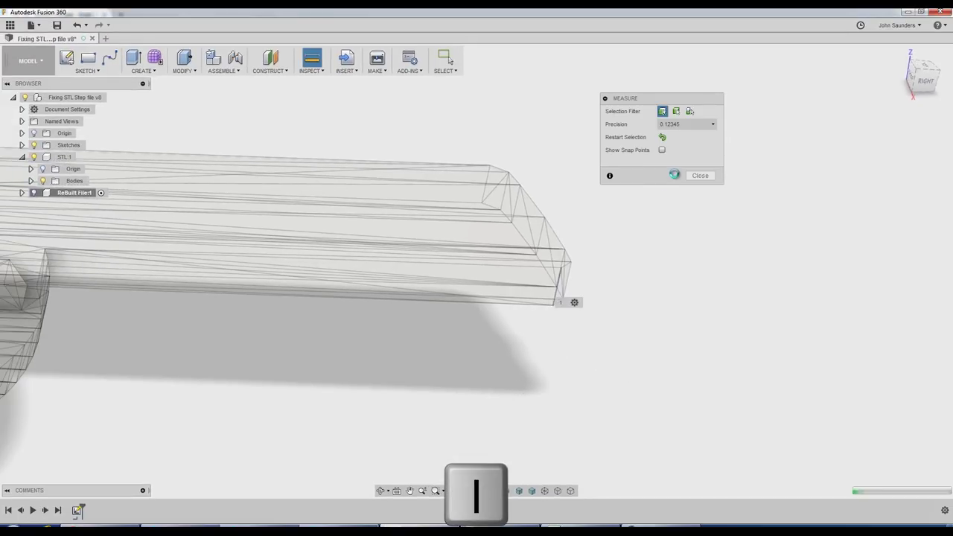
left_click(672, 195)
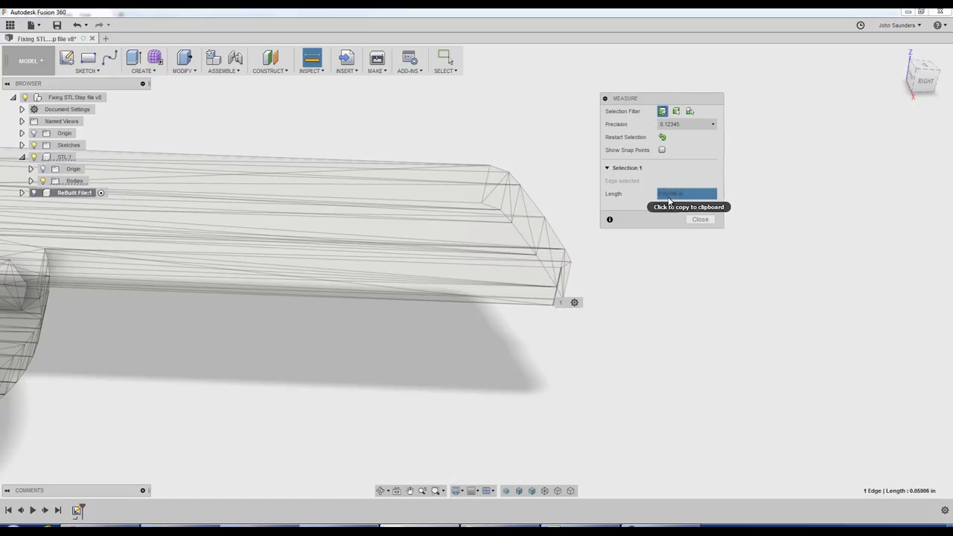
left_click(675, 197)
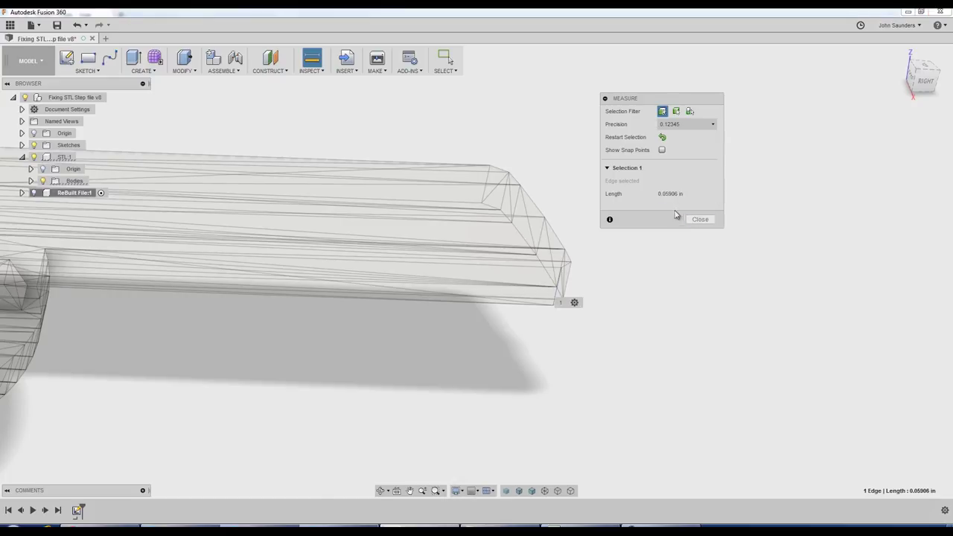
left_click(700, 218)
- Show the ReBuilt File component and hide the STL component
scroll(692, 231, "down", 5)
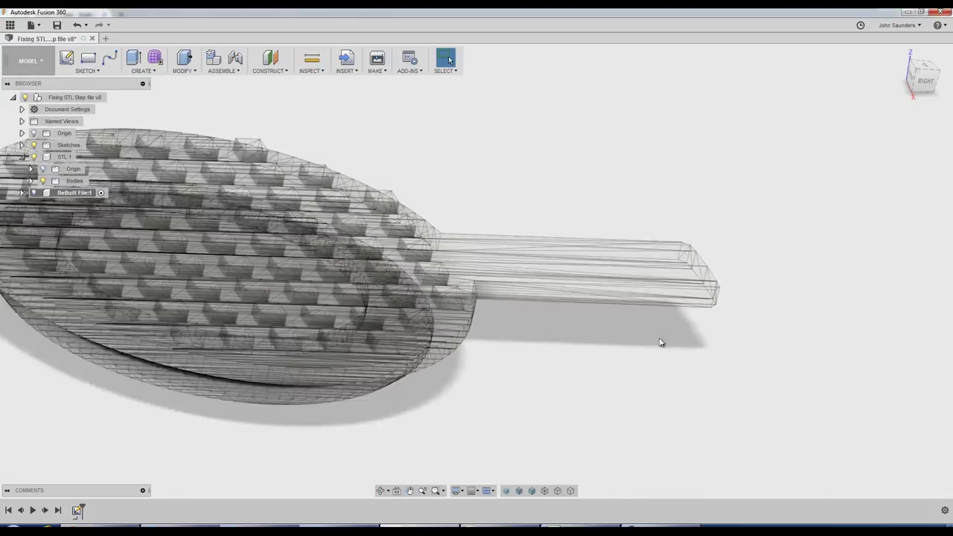
middle_click_drag(261, 174, 259, 188, "shift")
middle_click_drag(290, 155, 282, 132)
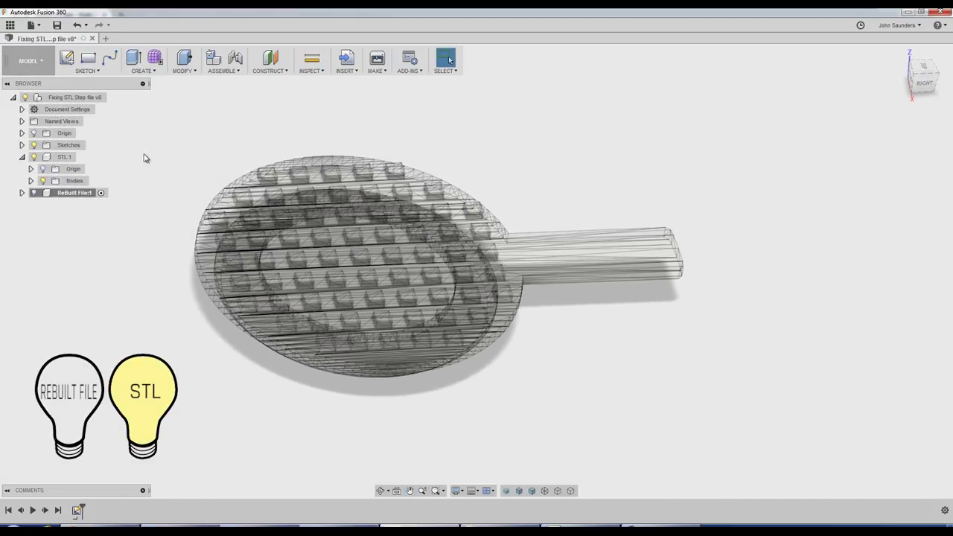
left_click(34, 193)
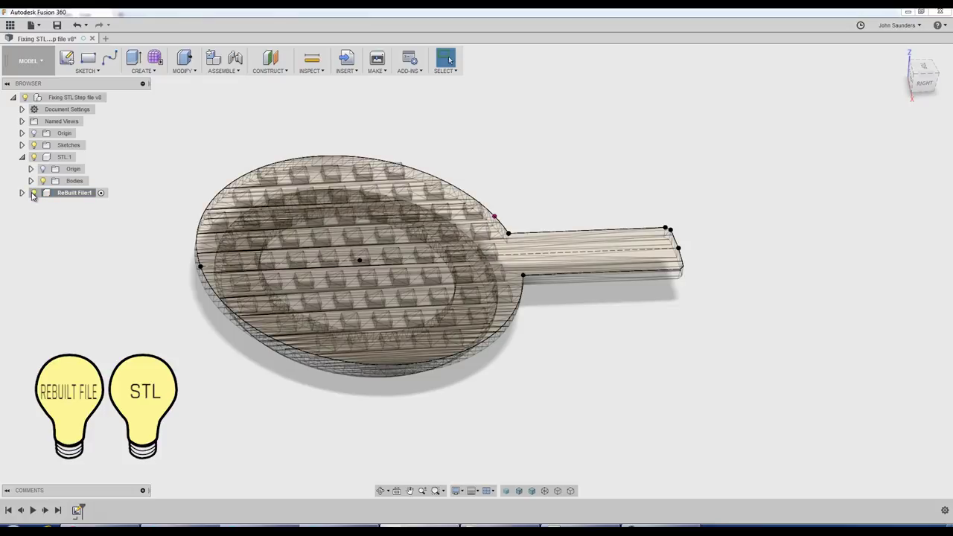
left_click(34, 157)
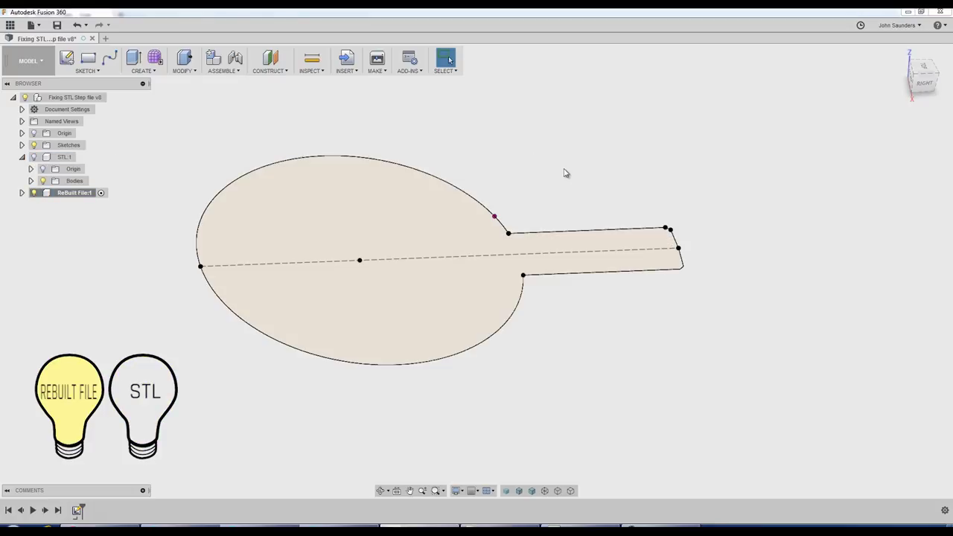
- Extrude the whole paddle profile by -0.05906 in as a new body, using the copied edge length
key("e")
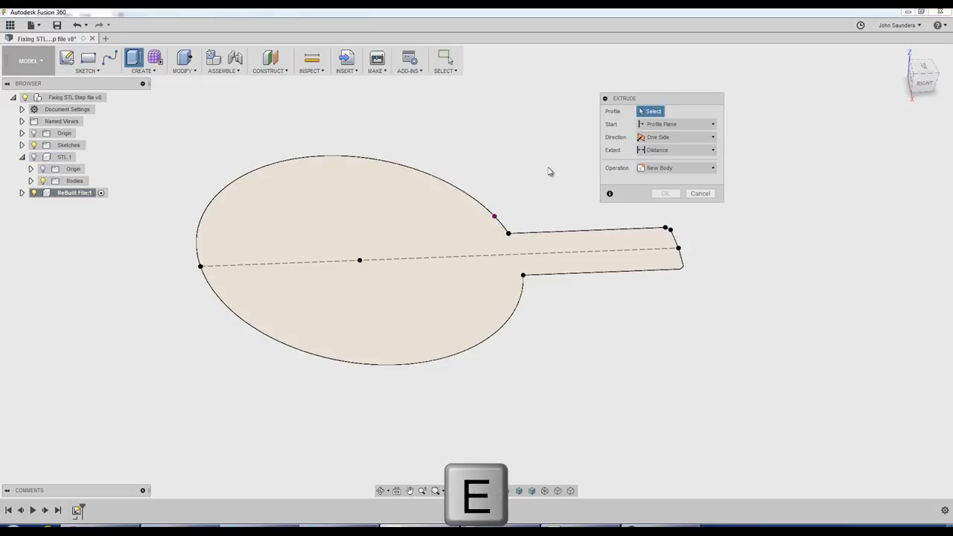
left_click(442, 214)
left_click(442, 214)
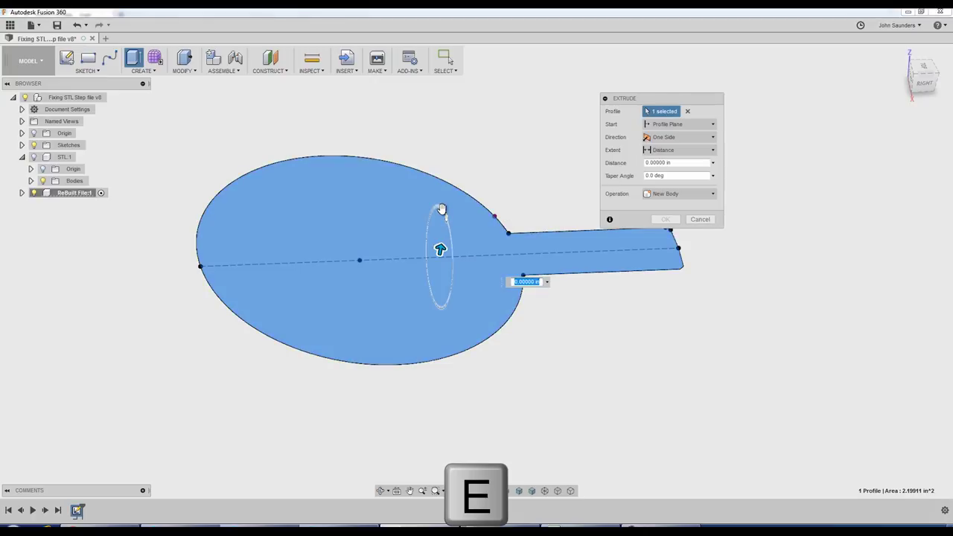
key("ctrl+v")
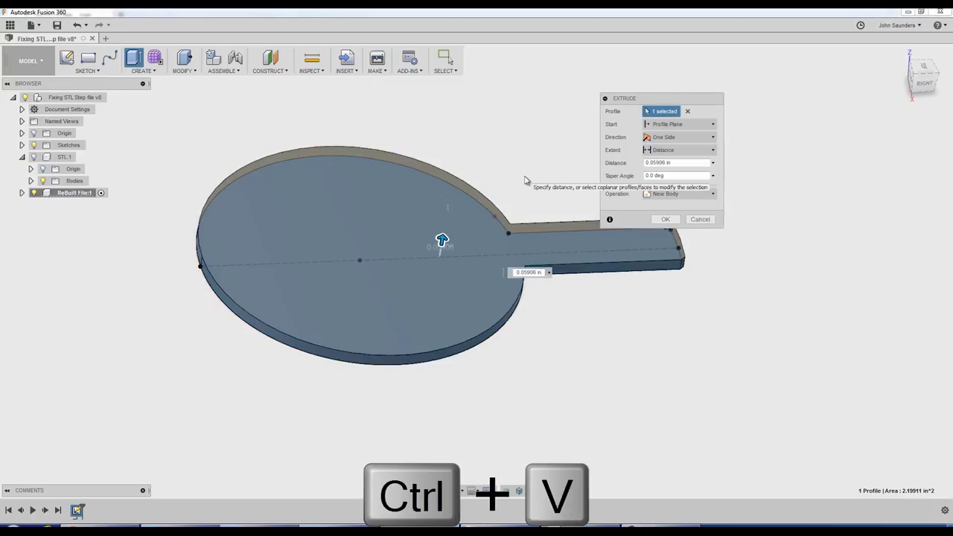
key("Home")
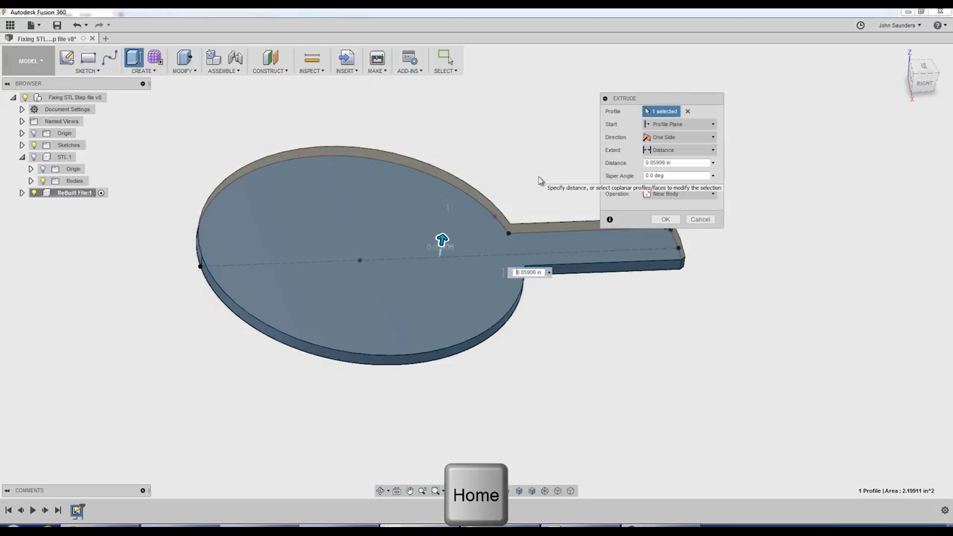
type("-")
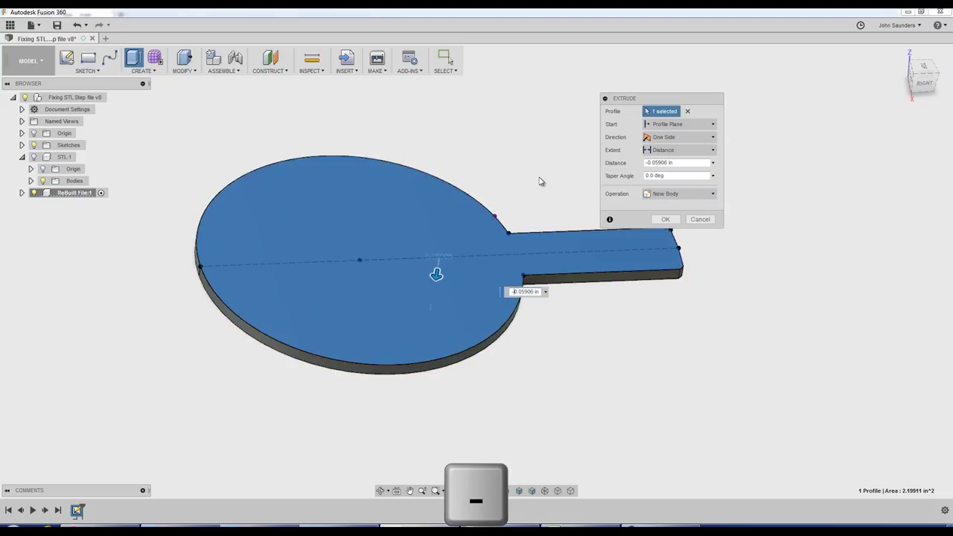
left_click(667, 219)
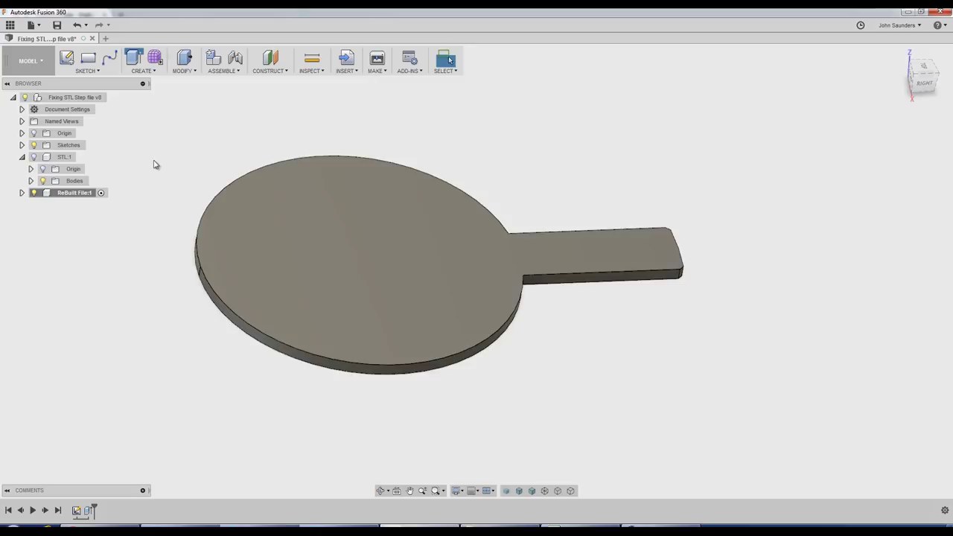
- Hide Body1 in the ReBuilt File component and open its Sketch1 for editing
mouse_move(155, 153)
middle_mouse_down("shift")
mouse_move(157, 164)
mouse_move(141, 164)
middle_mouse_up("shift")
scroll(156, 164, "up", 1)
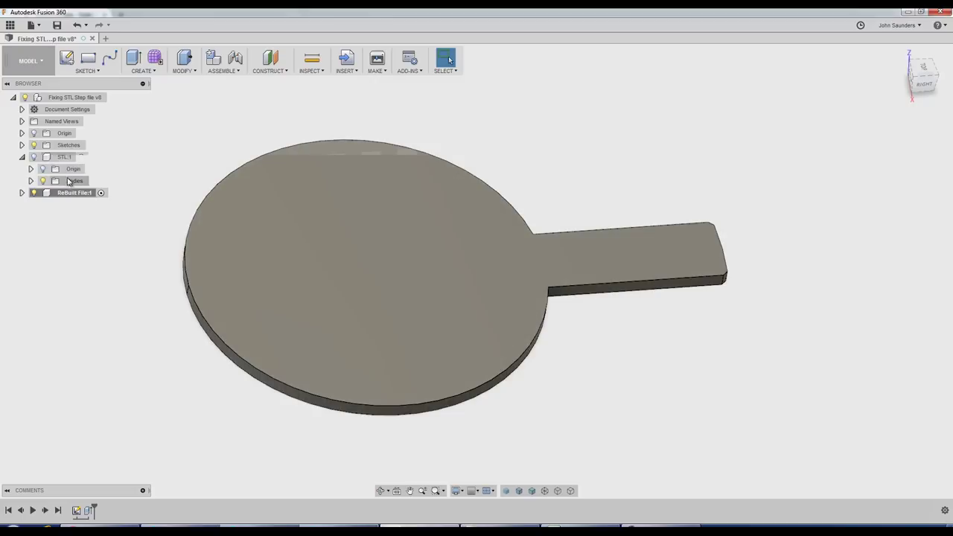
left_click(22, 192)
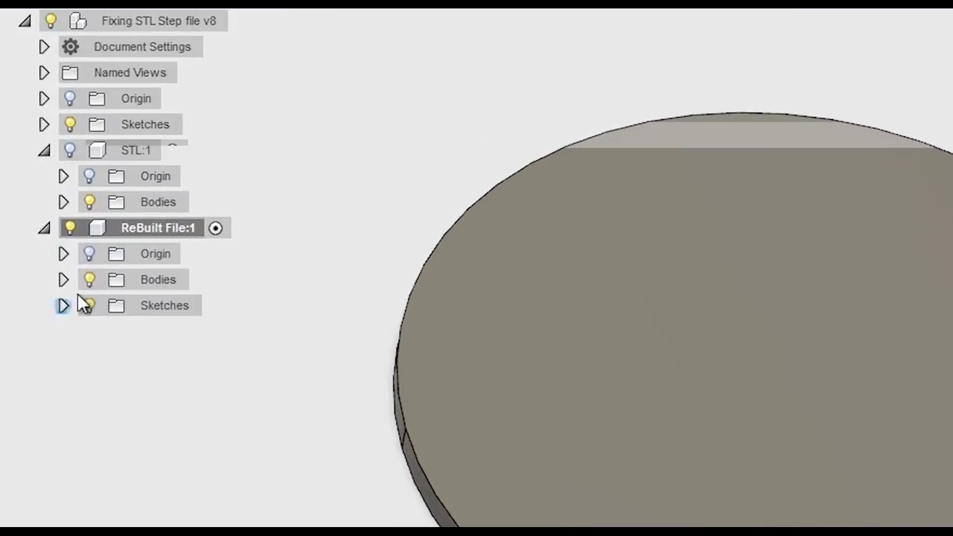
left_click(63, 279)
left_click(108, 305)
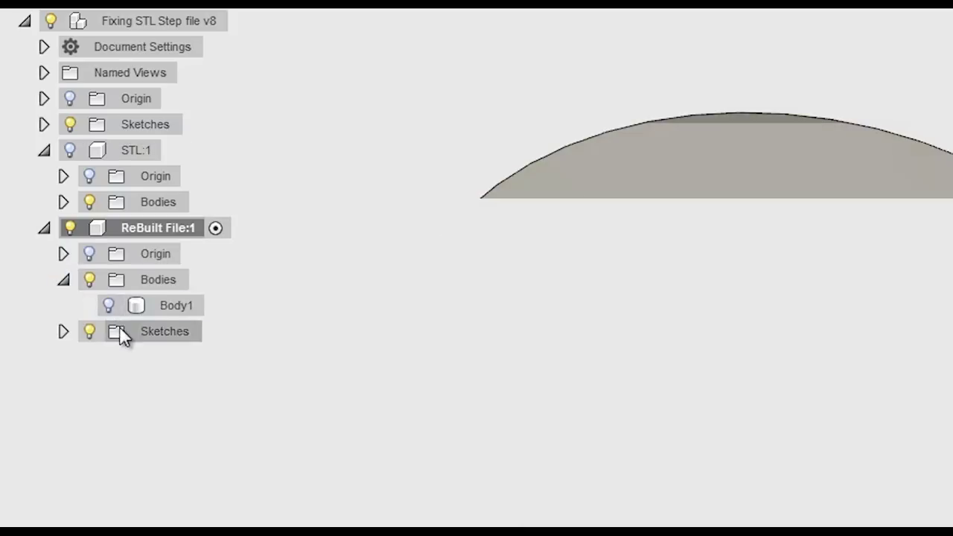
left_click(63, 331)
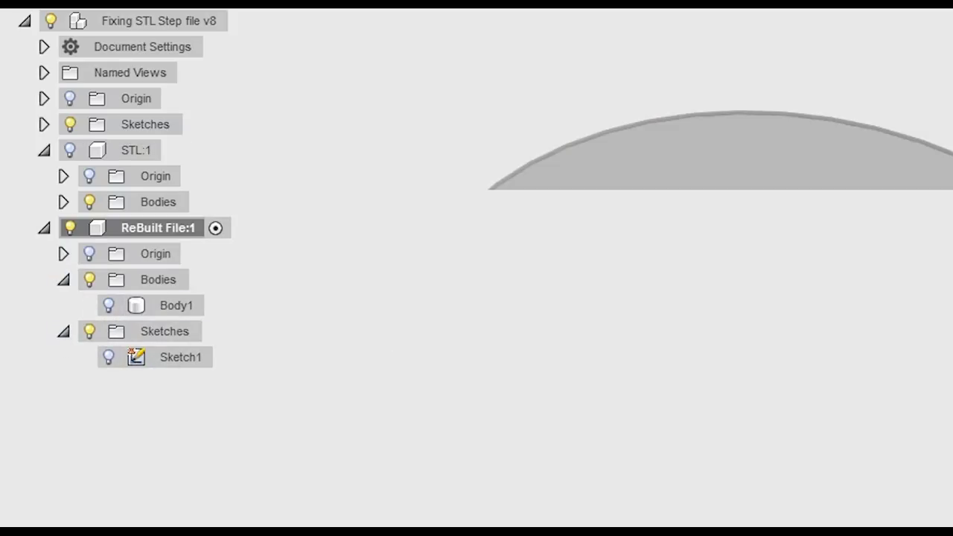
right_click(76, 509)
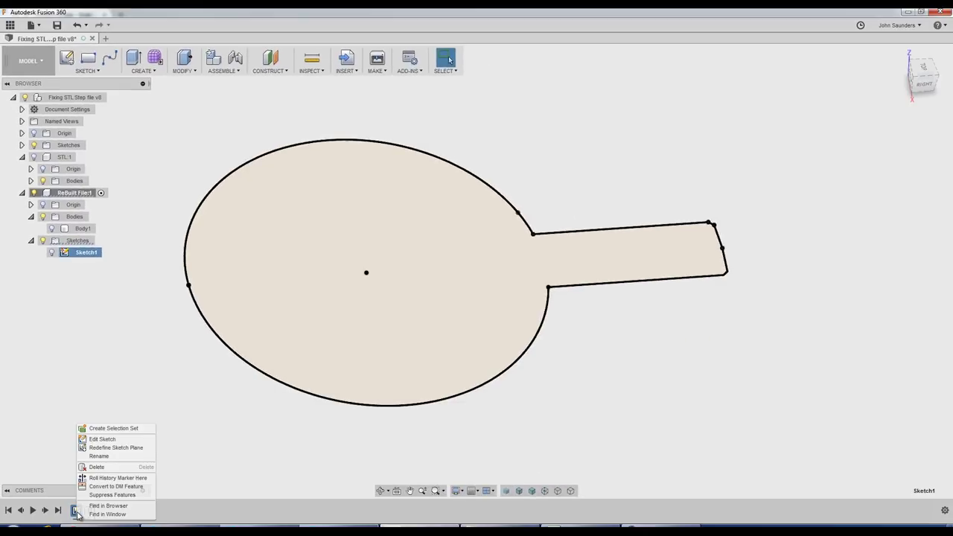
left_click(103, 439)
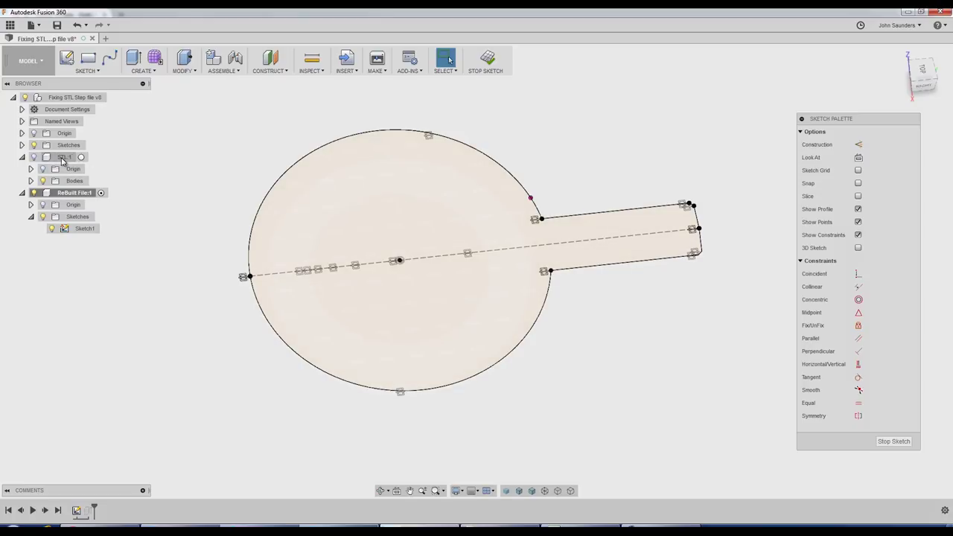
- Select all the paddle sketch geometry and break its link to the projected mesh
scroll(159, 167, "down", 2)
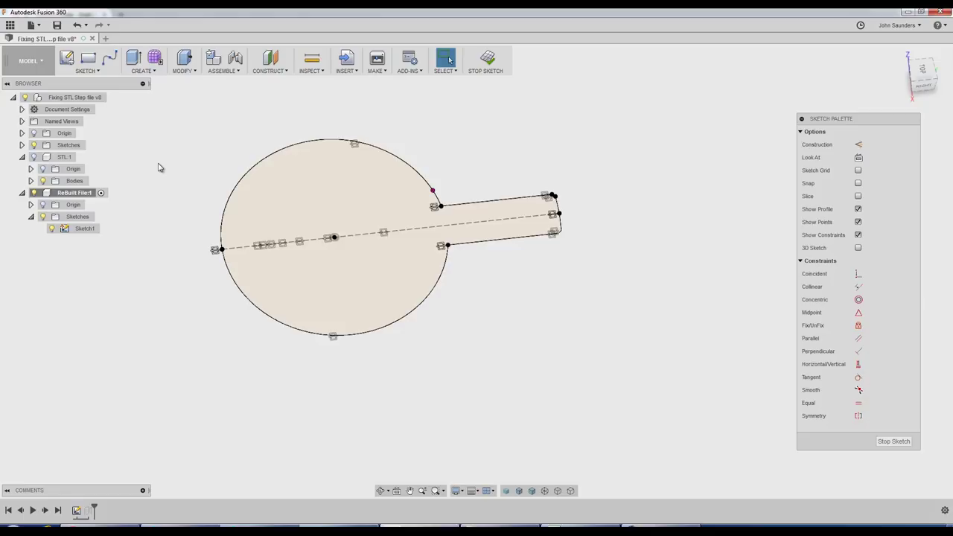
left_click_drag(178, 117, 648, 354)
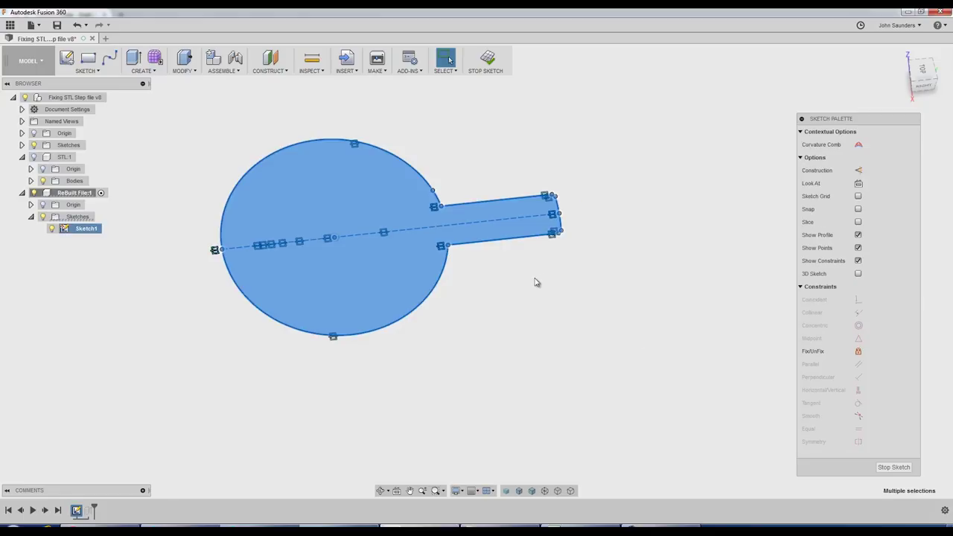
right_click(535, 281)
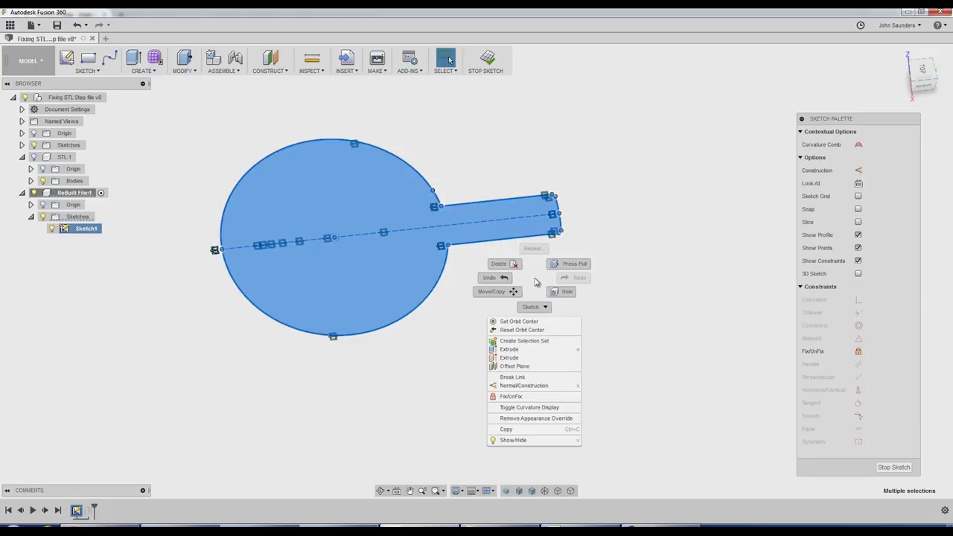
left_click(524, 378)
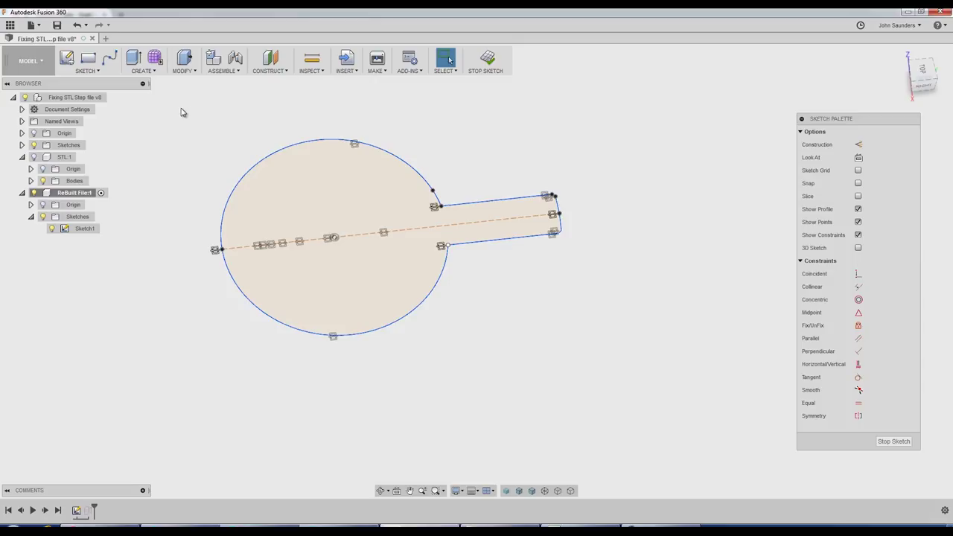
- Fix all the paddle sketch geometry in place and finish the sketch
mouse_move(182, 113)
left_mouse_down()
mouse_move(487, 272)
mouse_move(643, 397)
left_mouse_up()
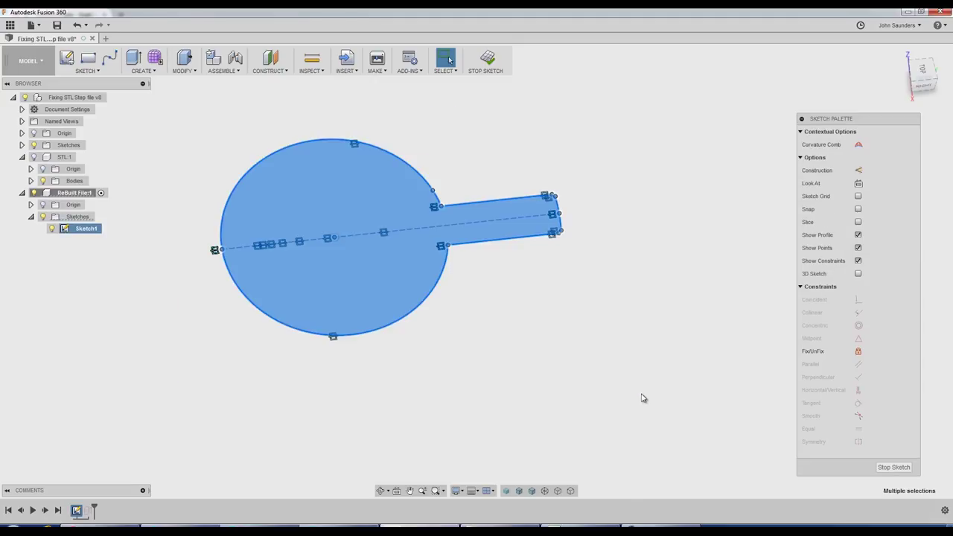
left_click(848, 353)
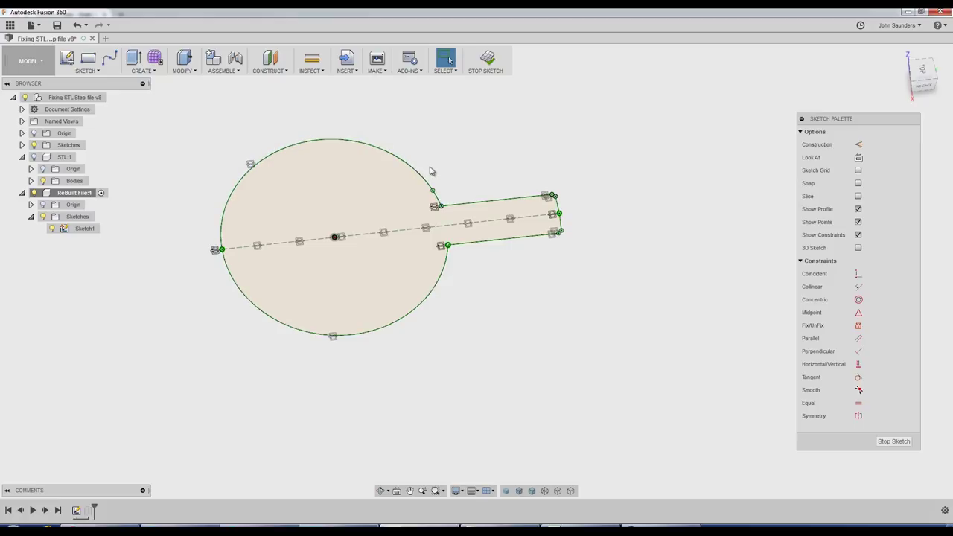
left_click(488, 59)
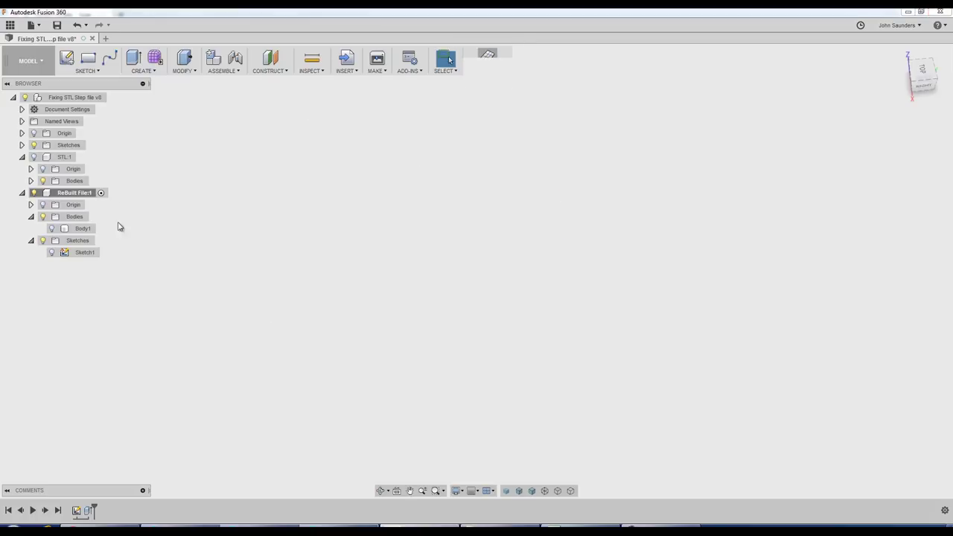
- Turn on Body1's visibility, hide the ReBuilt File component and show the STL component
left_click(51, 229)
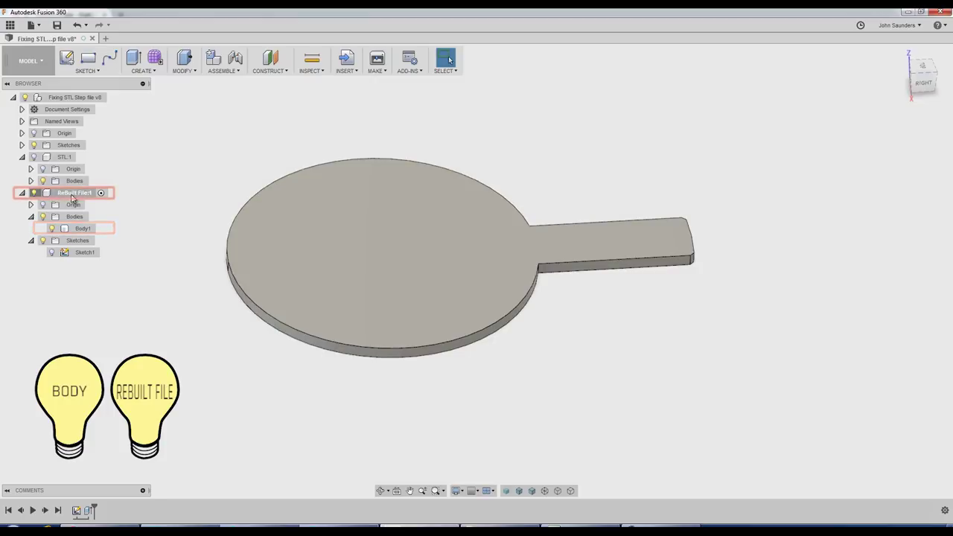
left_click(34, 193)
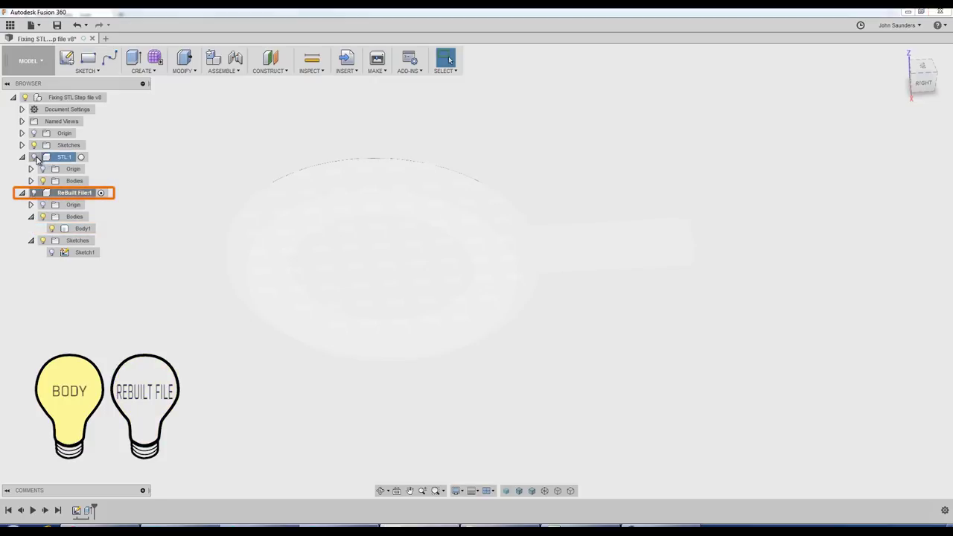
left_click(35, 157)
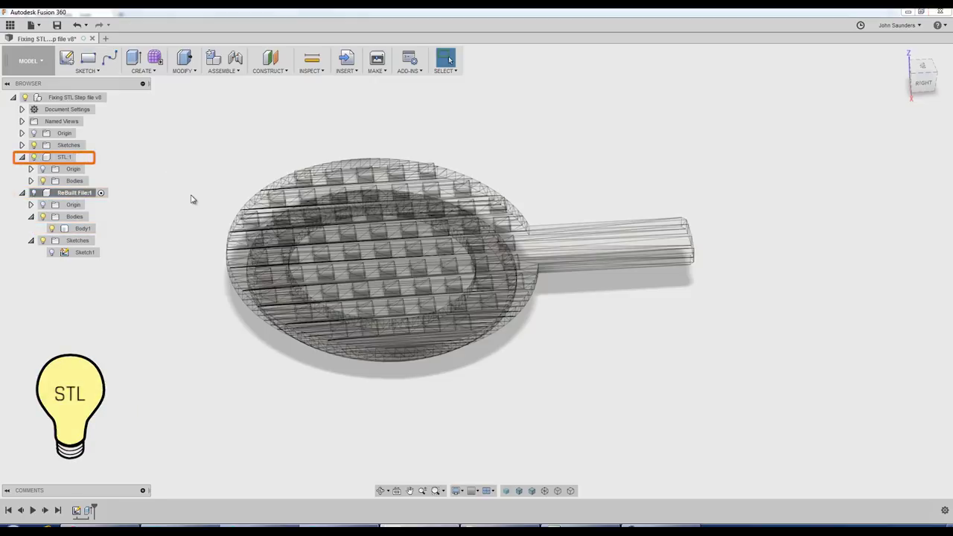
- Create a new sketch on the YZ origin plane through the center of the paddle mesh
left_click(923, 80)
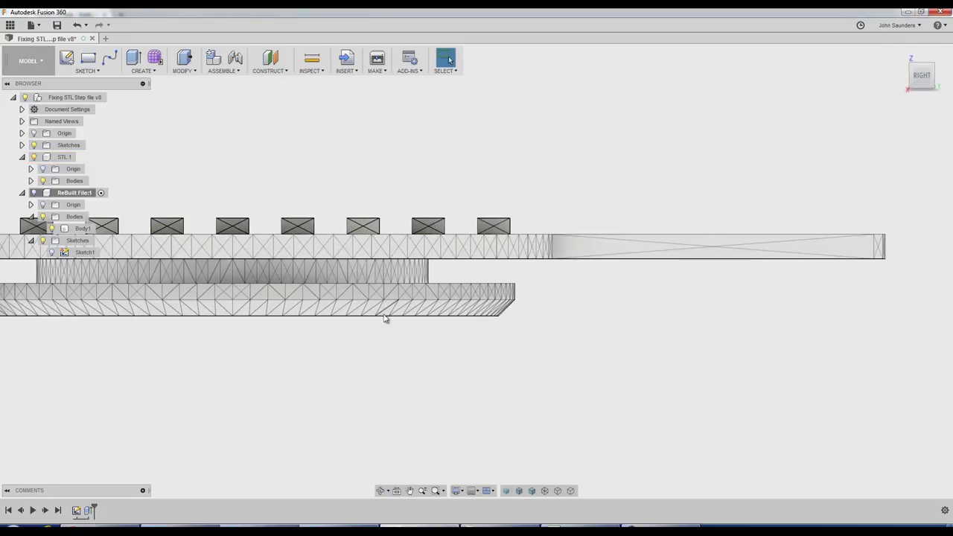
scroll(547, 356, "down", 3)
mouse_move(561, 370)
middle_mouse_down()
mouse_move(642, 370)
mouse_move(570, 395)
mouse_move(543, 361)
middle_mouse_up()
left_click(93, 71)
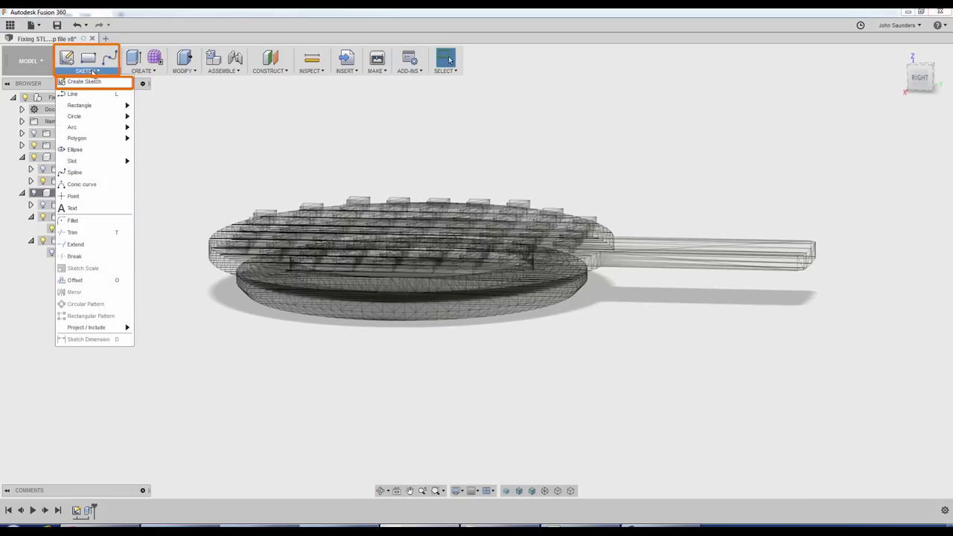
left_click(92, 83)
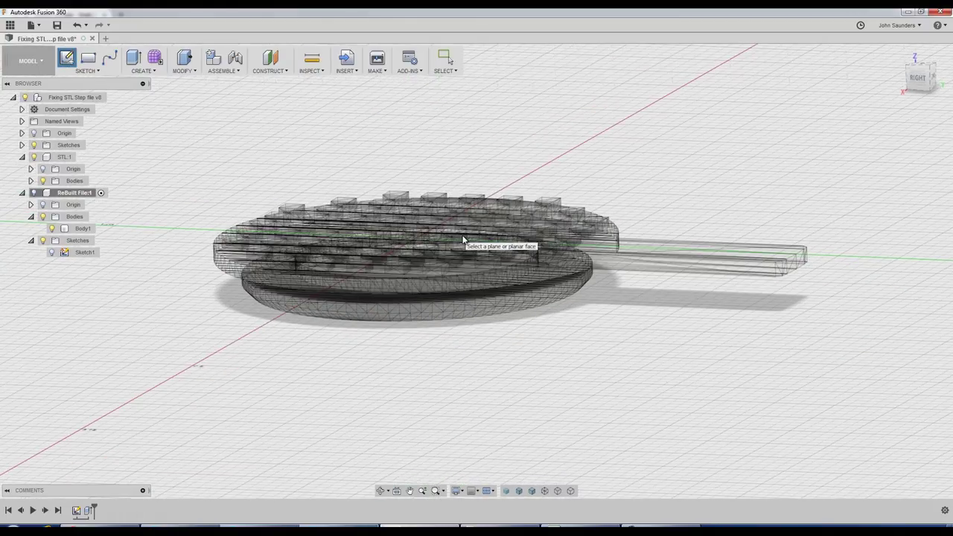
left_click(462, 240)
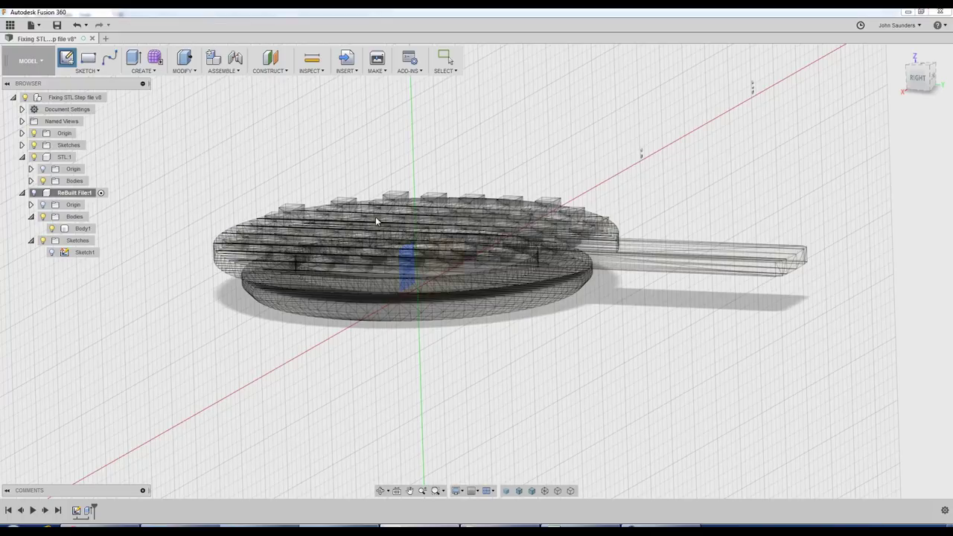
scroll(454, 260, "up", 5)
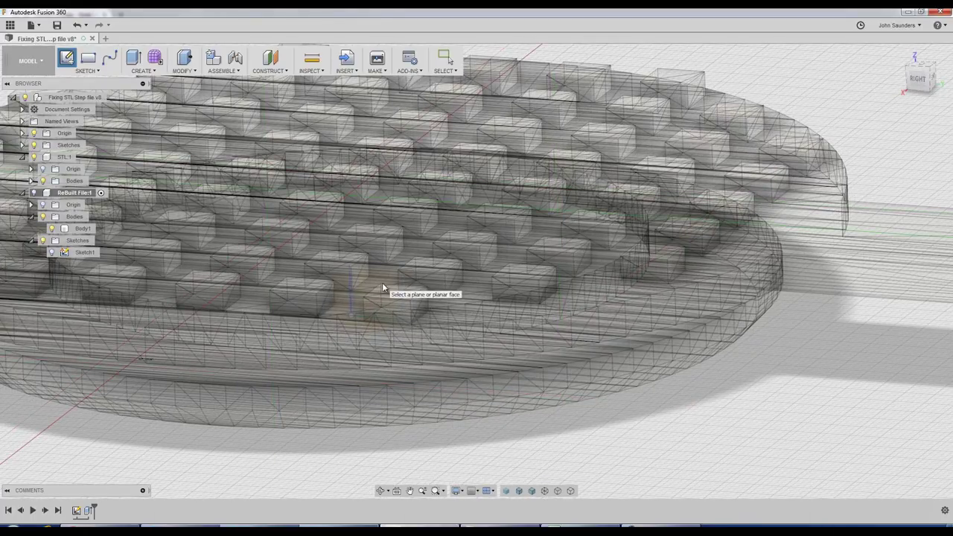
left_click(386, 301)
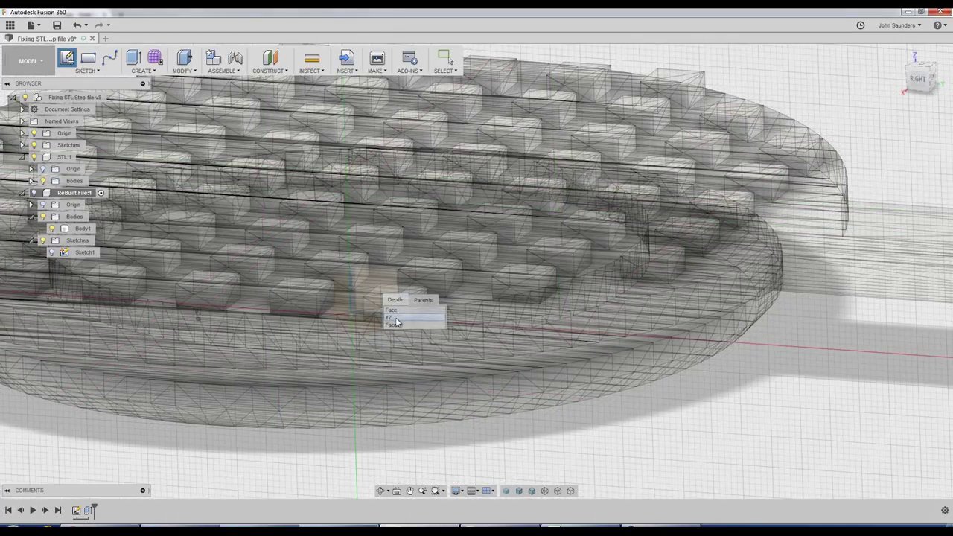
left_click(391, 318)
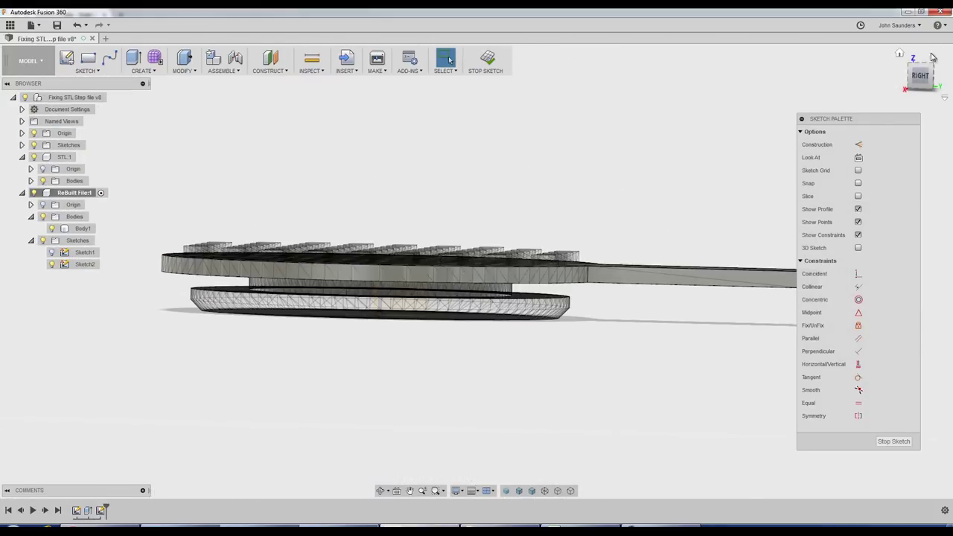
- Look at the sketch squarely from the right side and project the origin point into it
left_click(921, 77)
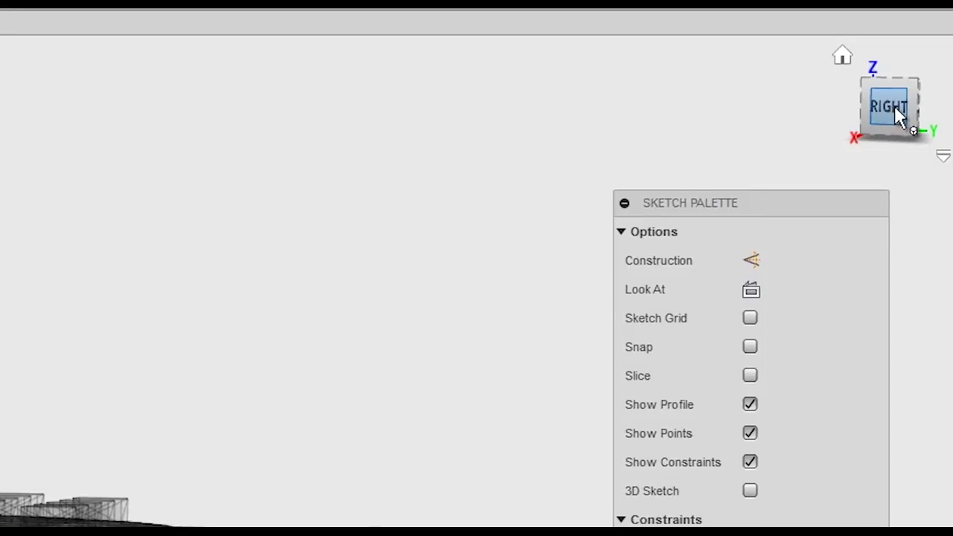
left_click(893, 107)
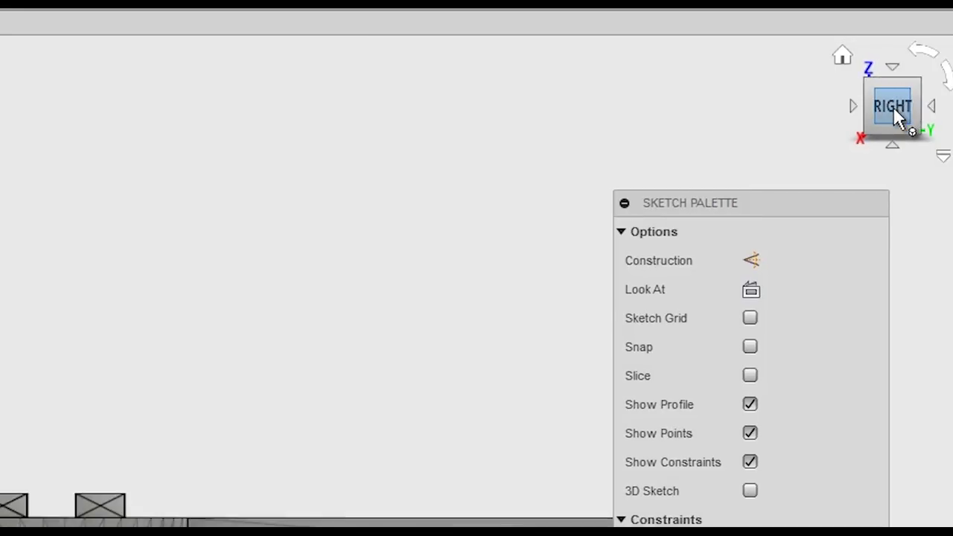
scroll(306, 457, "up", 3)
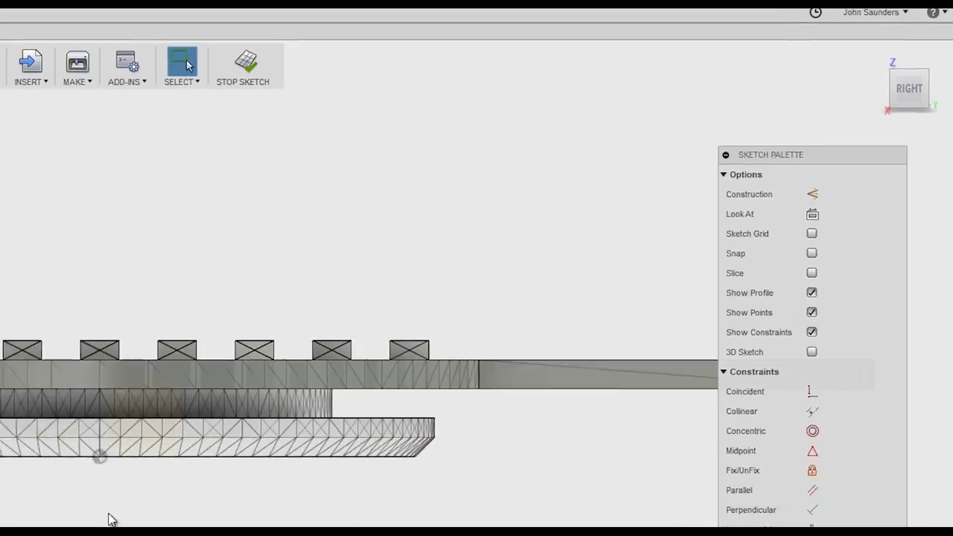
key("p")
scroll(398, 357, "up", 3)
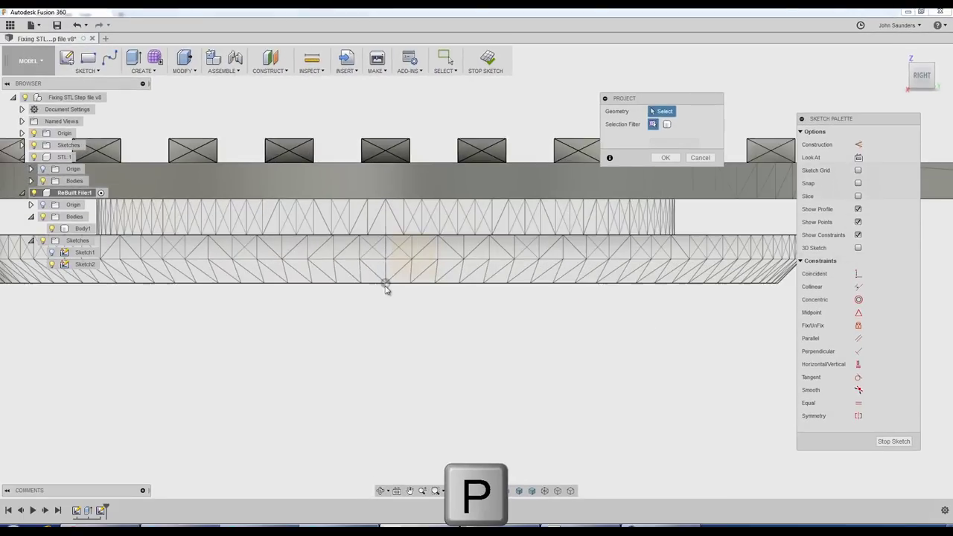
left_click(386, 283)
- Project the three outer corner vertices of the lower disc's chamfered rim into the sketch
middle_click_drag(674, 339, 536, 391)
scroll(601, 383, "up", 2)
scroll(603, 385, "up", 5)
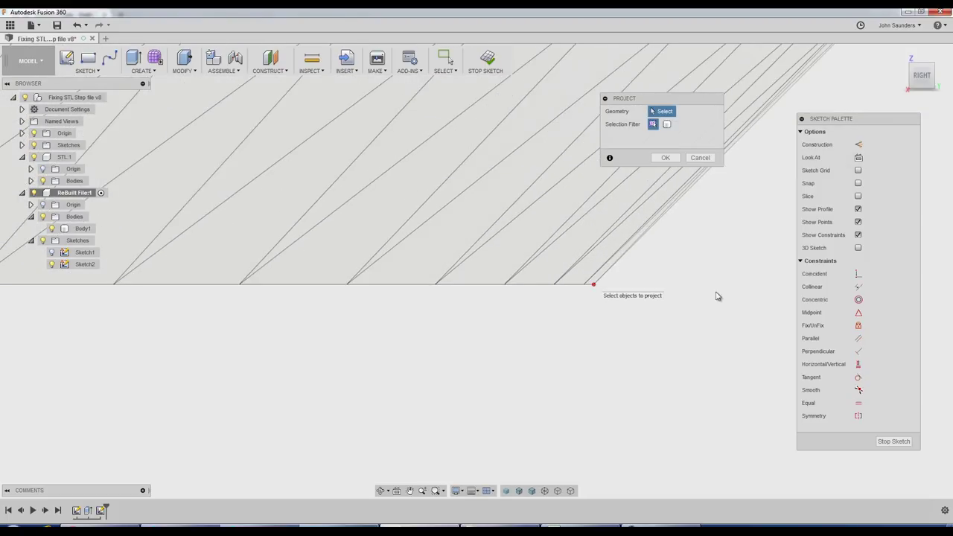
scroll(744, 278, "down", 5)
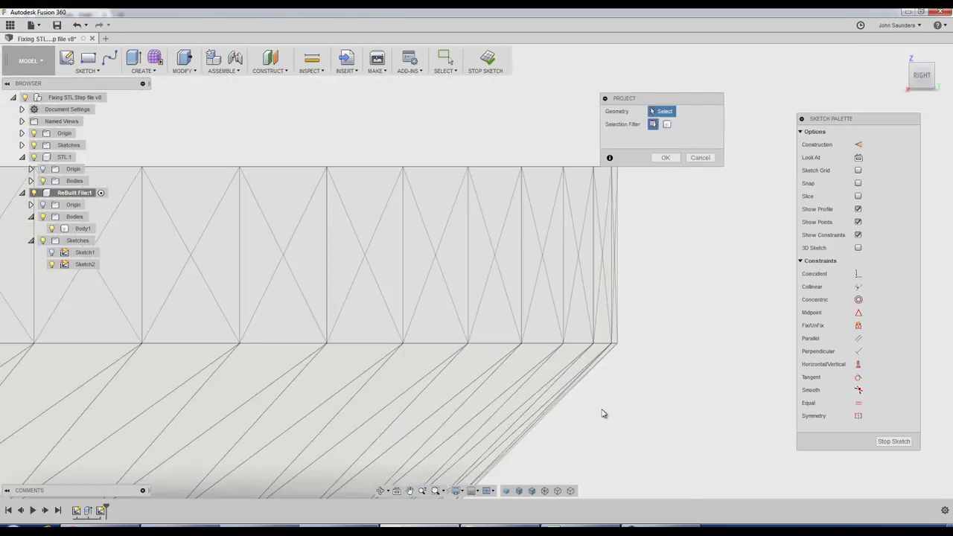
scroll(614, 372, "up", 1)
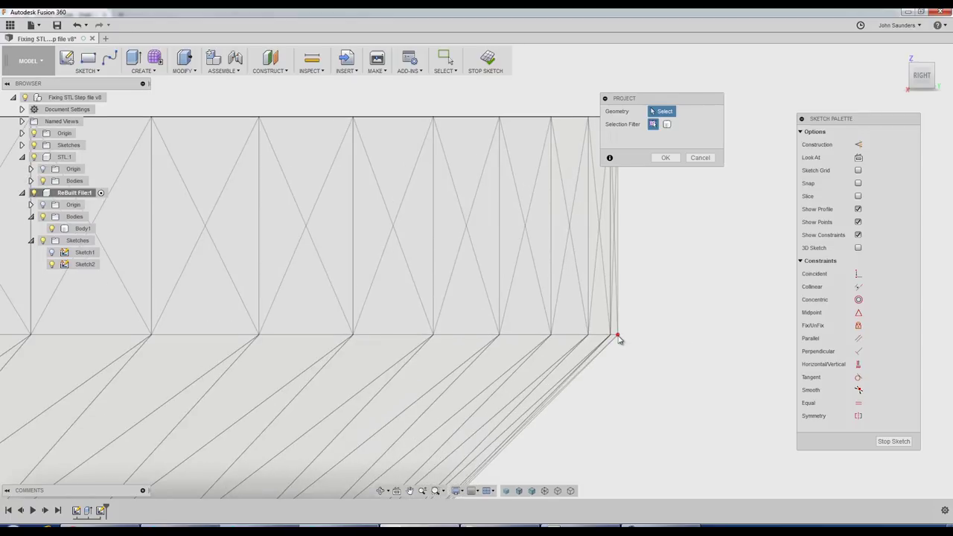
middle_click_drag(686, 263, 639, 425)
scroll(392, 217, "down", 3)
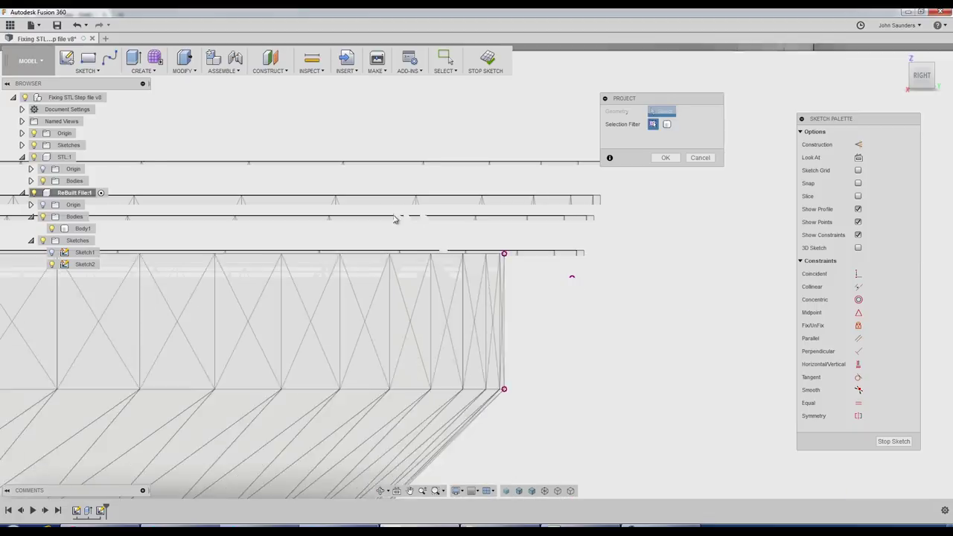
- Inspect the narrower neck's edge above the lower disc, accept the projected points and finish the sketch
middle_click_drag(611, 224, 701, 253)
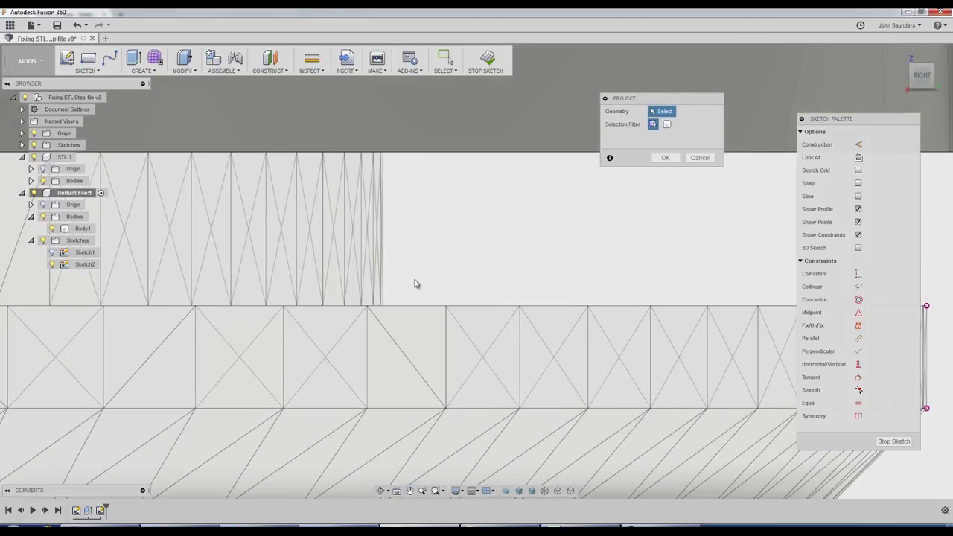
scroll(414, 283, "down", 5)
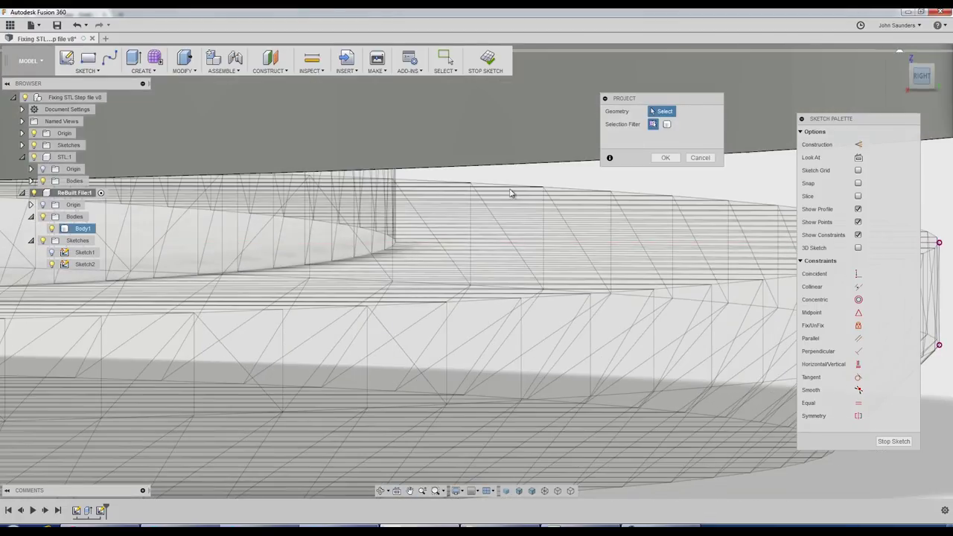
left_click(931, 81)
scroll(484, 171, "down", 3)
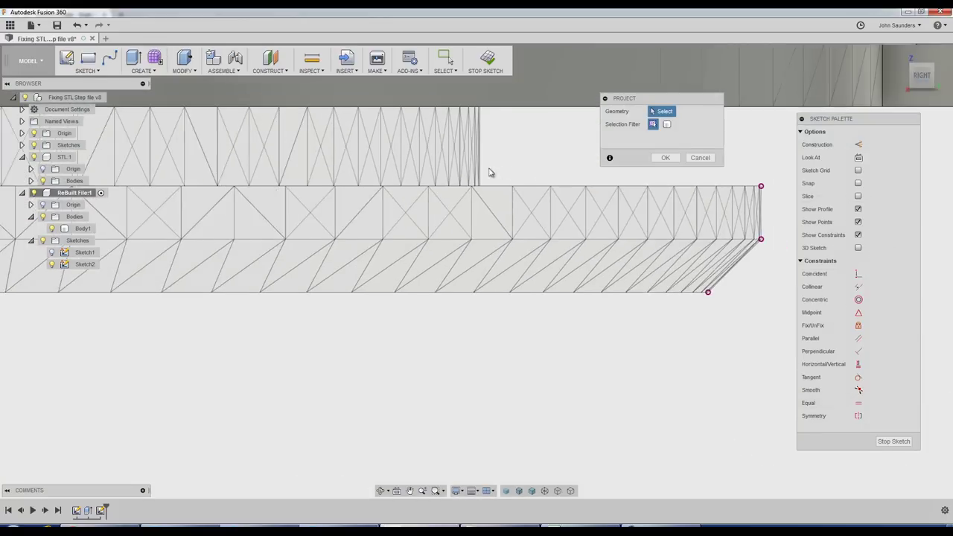
scroll(540, 157, "down", 2)
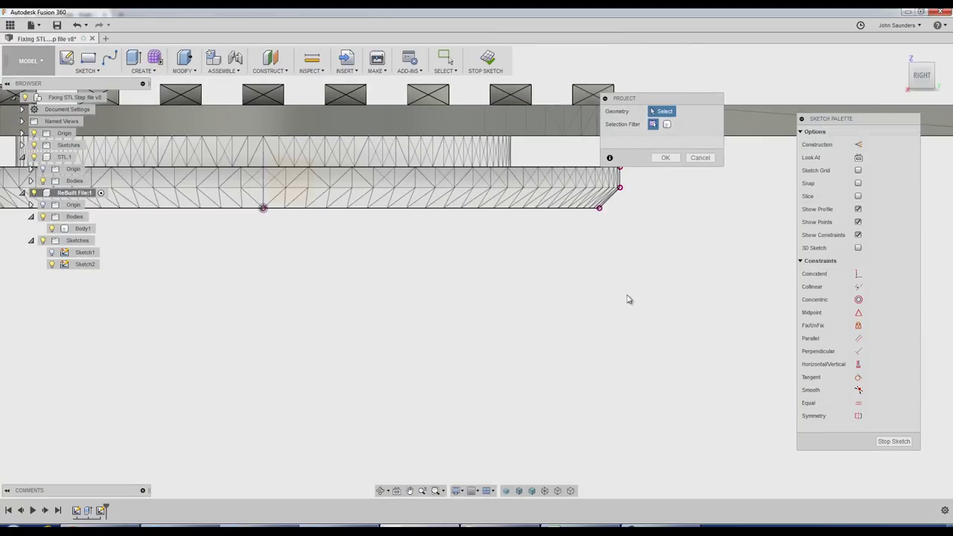
scroll(688, 283, "down", 1)
middle_click_drag(619, 171, 678, 254)
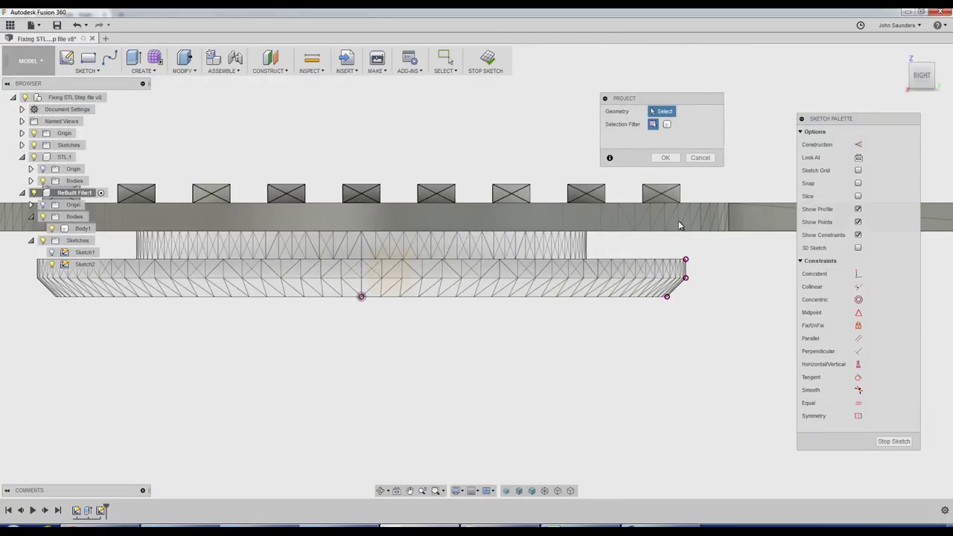
left_click(665, 159)
scroll(551, 153, "down", 2)
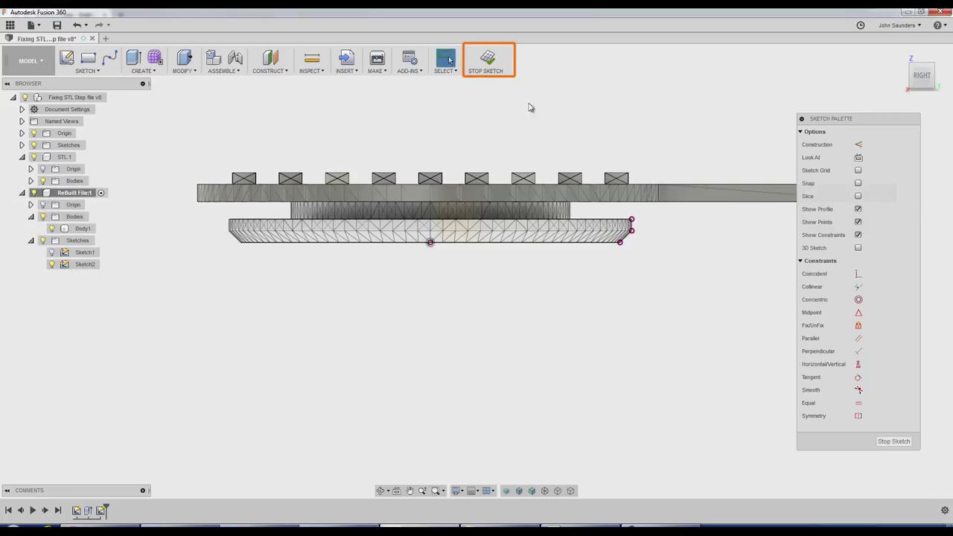
left_click(485, 63)
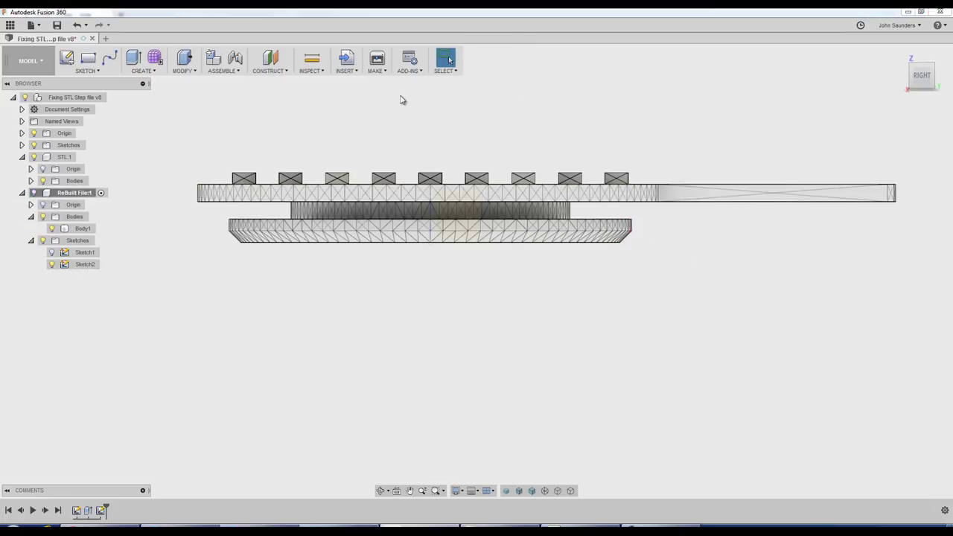
- Create a section analysis at the flat underside face of the paddle handle
left_click(311, 70)
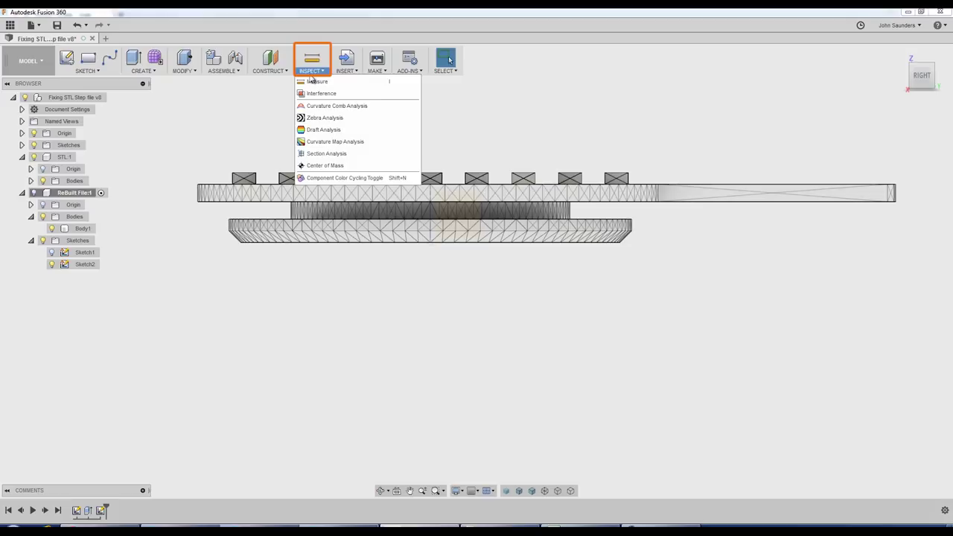
left_click(361, 154)
middle_click_drag(783, 334, 766, 336)
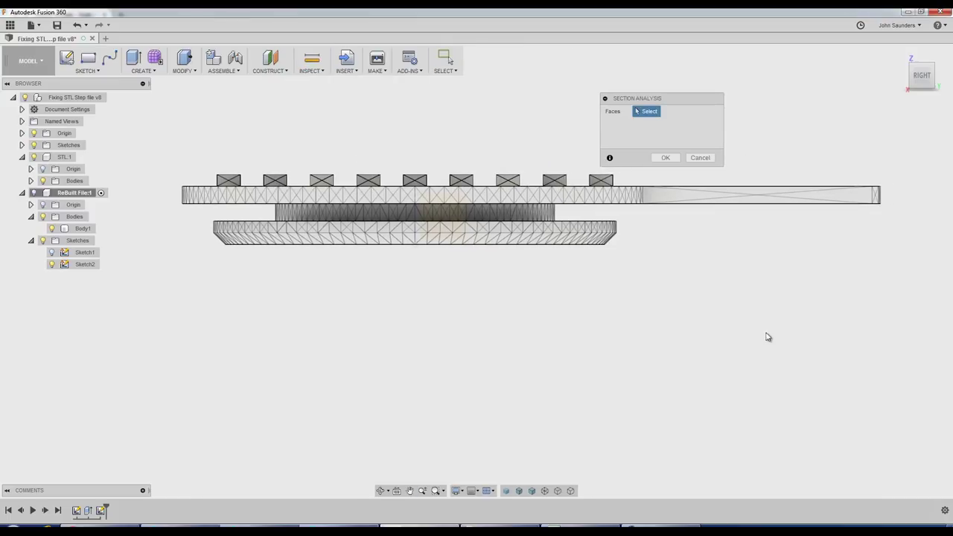
middle_click_drag(713, 311, 678, 253, "shift")
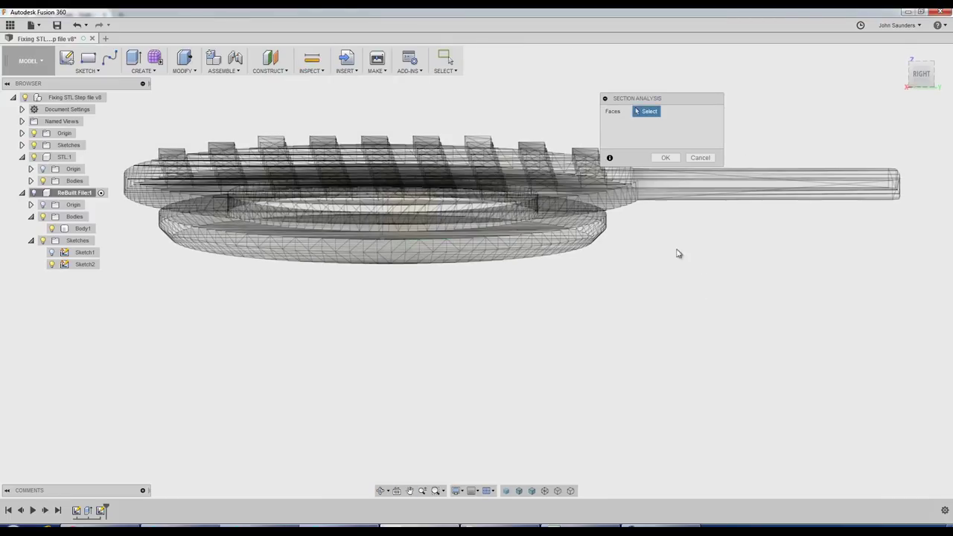
left_click(658, 197)
left_click(666, 202)
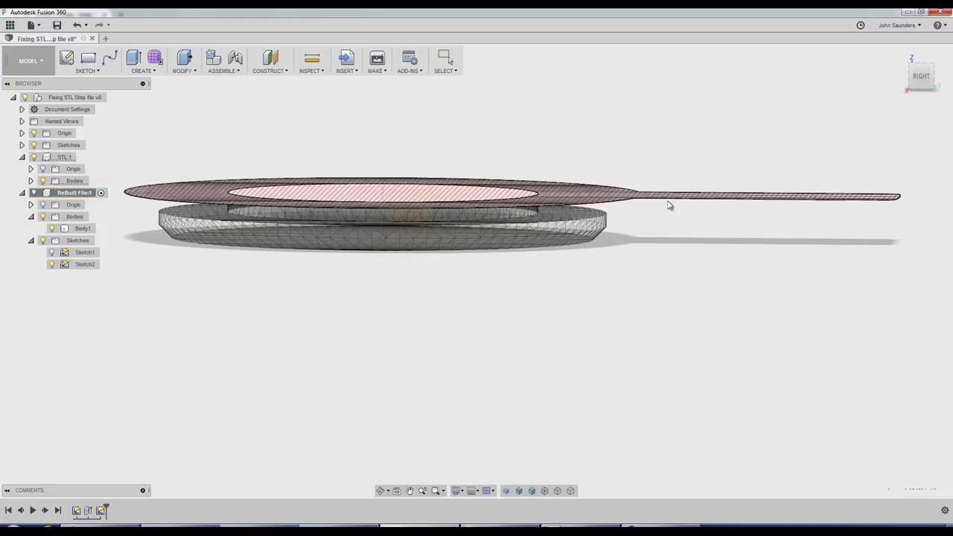
middle_click_drag(608, 342, 571, 335, "shift")
scroll(593, 344, "down", 2)
scroll(575, 298, "up", 3)
middle_click_drag(500, 234, 503, 265, "shift")
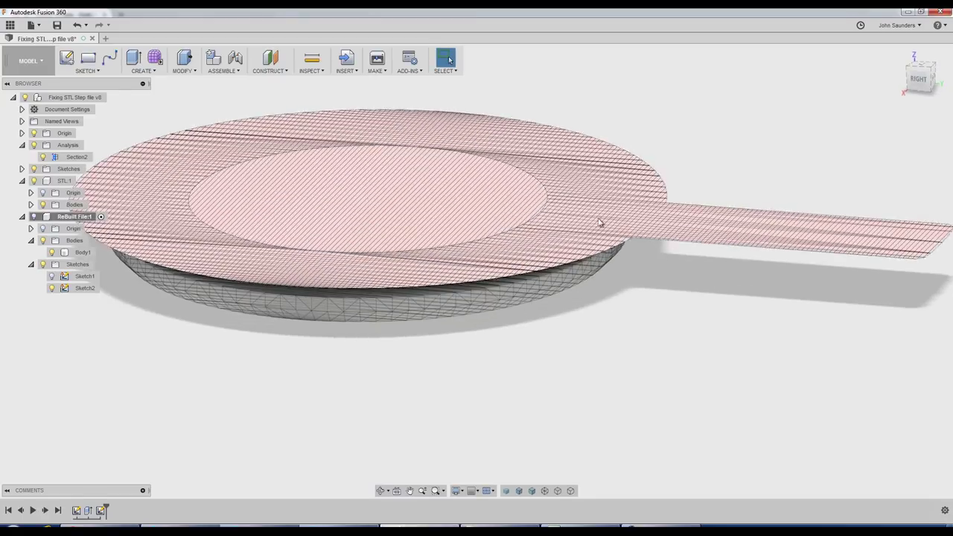
scroll(560, 155, "down", 3)
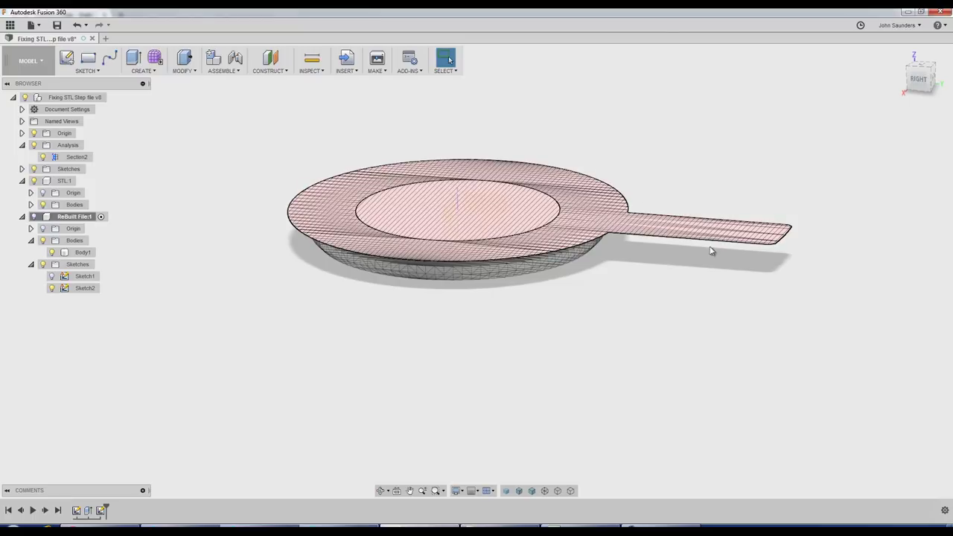
- Edit the Section2 analysis to turn off its hatching
left_click(72, 159)
right_click(68, 155)
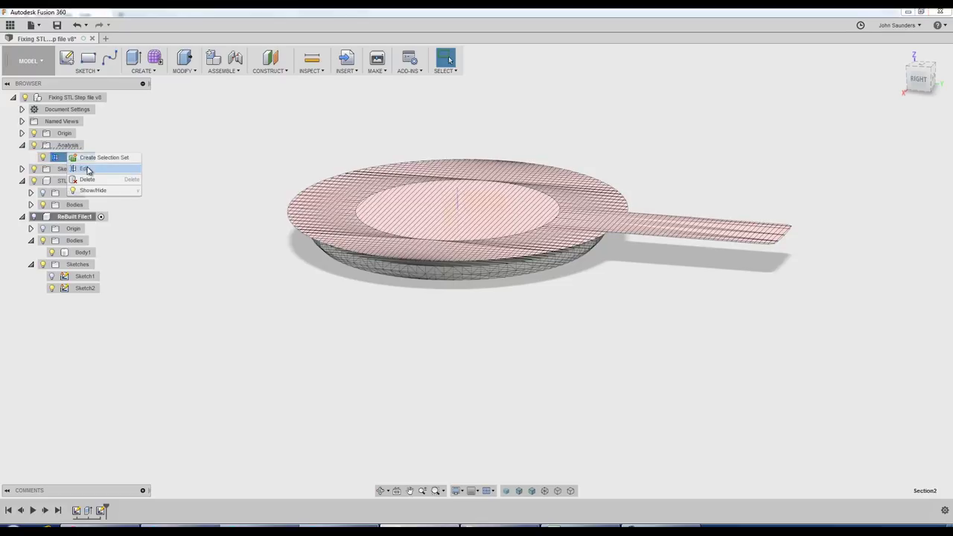
left_click(88, 171)
left_click(654, 175)
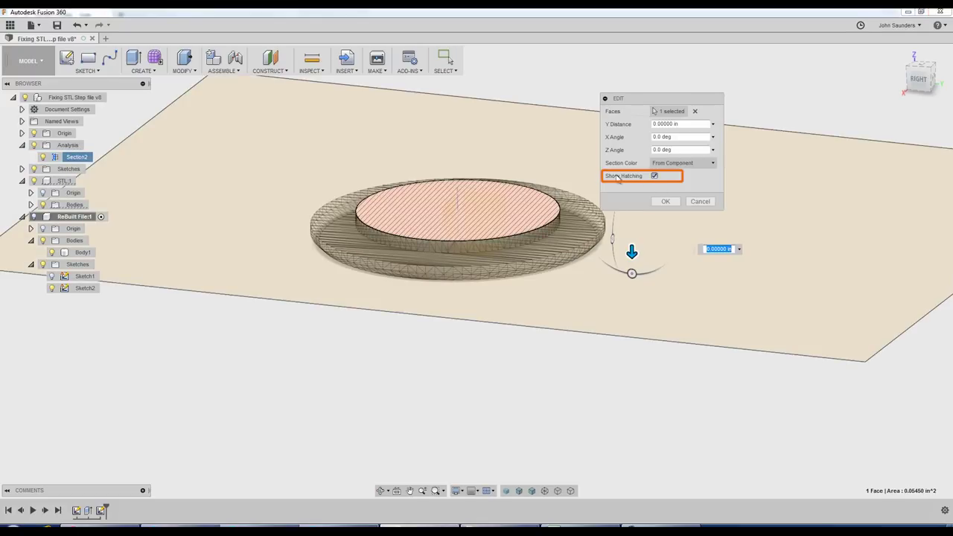
left_click(666, 201)
- Reopen Sketch2, the lower disc's side-profile sketch, for editing
scroll(630, 215, "up", 1)
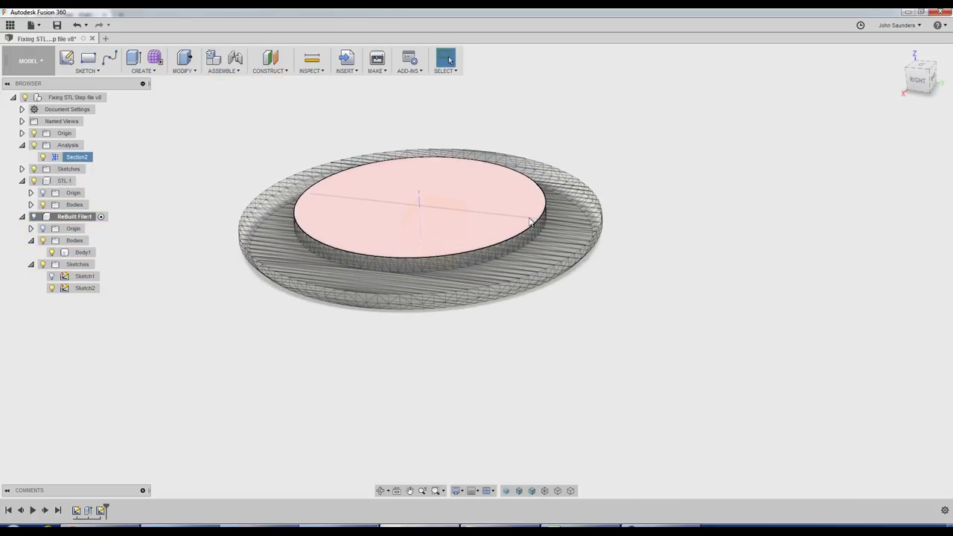
scroll(529, 222, "up", 3)
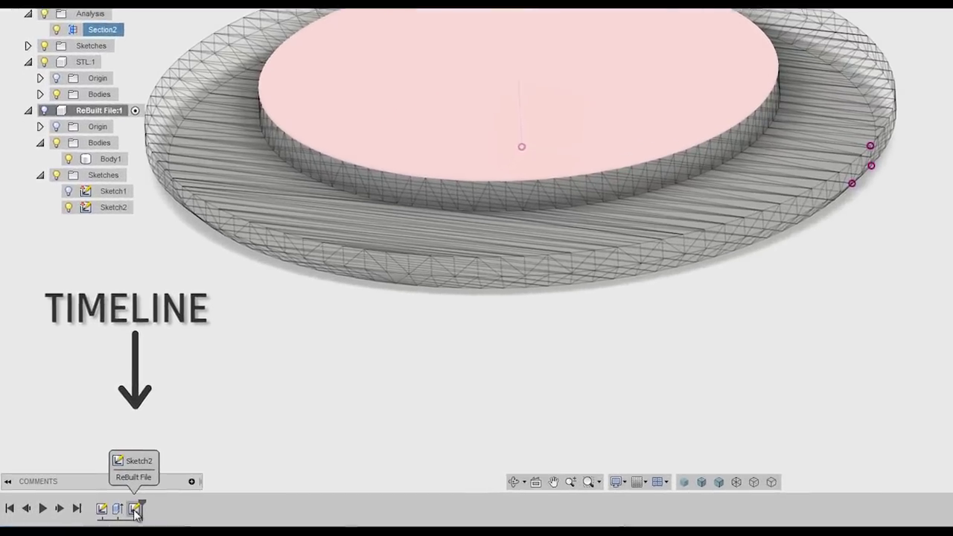
left_click(135, 509)
right_click(169, 510)
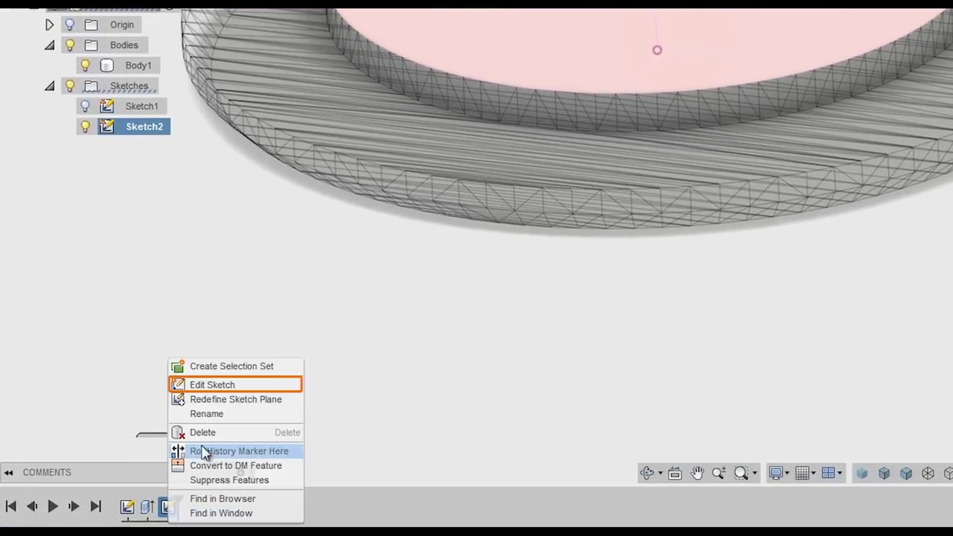
left_click(216, 386)
- Project the neck's base and upper corner vertices into the sketch, in addition to the rim points, and accept the projection
key("p")
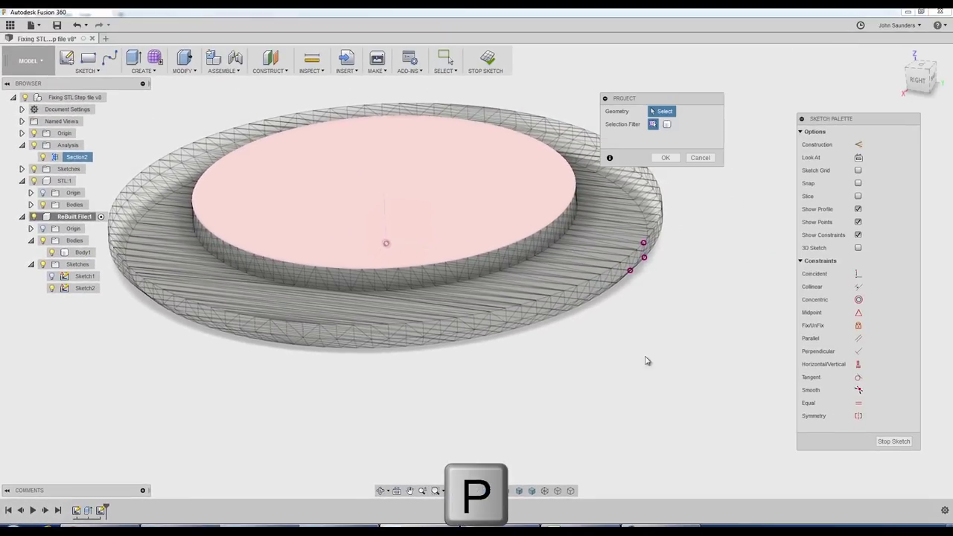
middle_click_drag(686, 334, 614, 368, "shift")
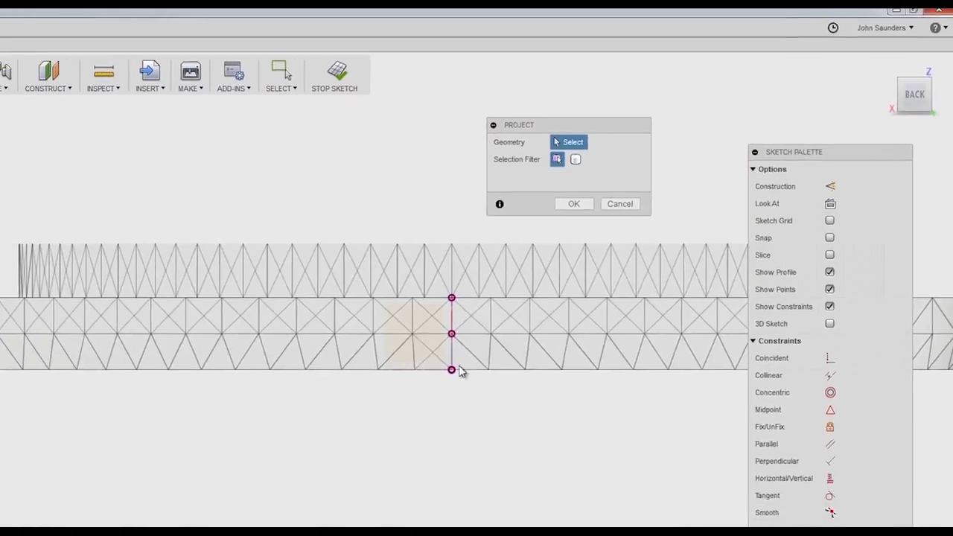
middle_click_drag(351, 416, 279, 447)
middle_click_drag(544, 270, 499, 261, "shift")
scroll(544, 271, "up", 3)
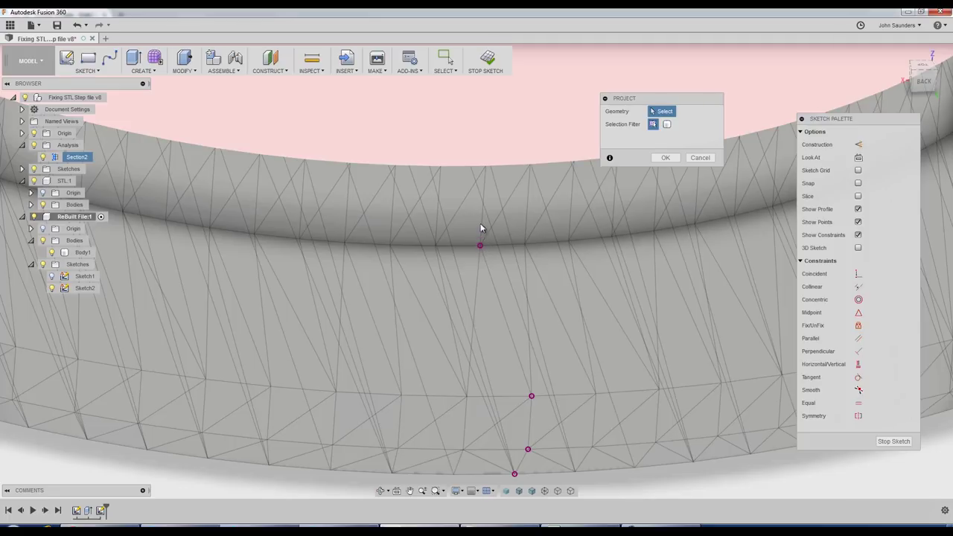
key("p")
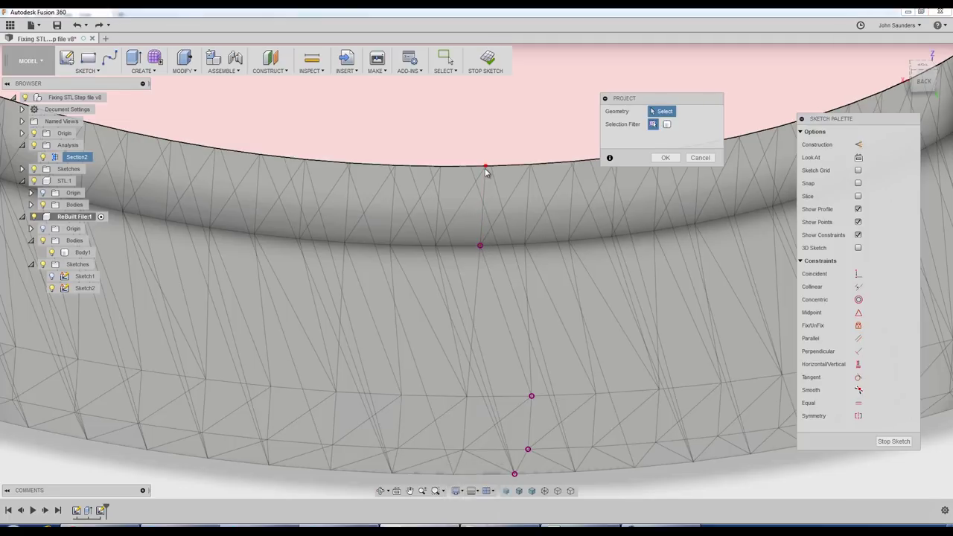
left_click(485, 170)
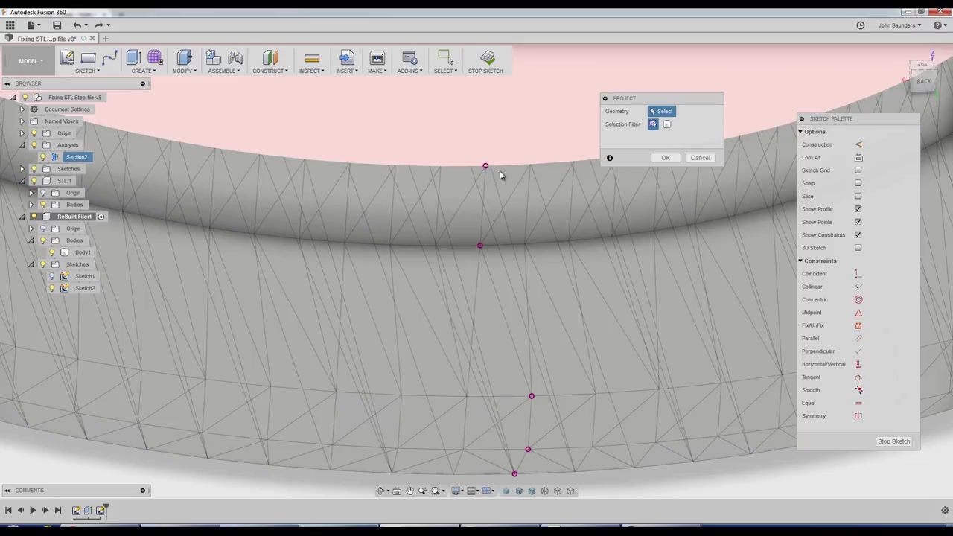
left_click(530, 290)
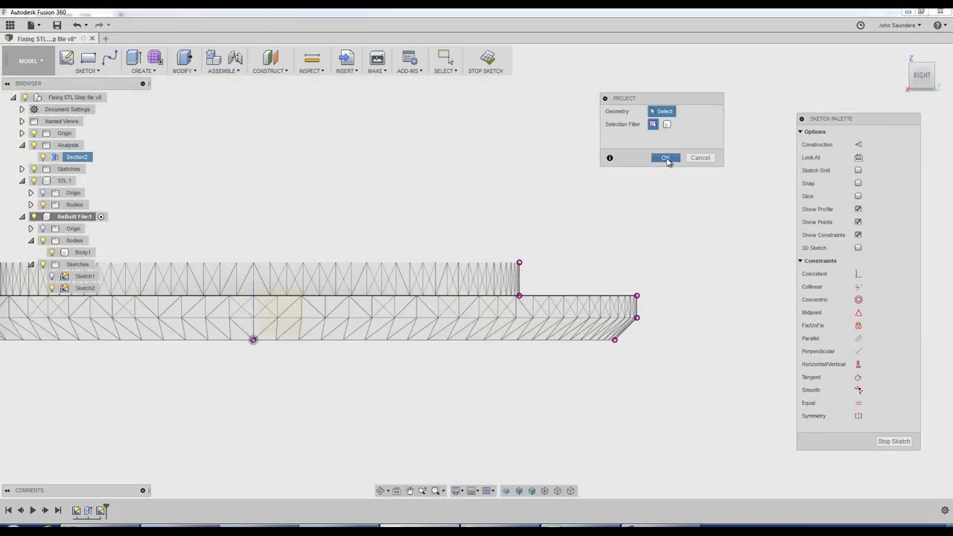
left_click(665, 157)
- Hide the STL component so only the origin and the projected sketch points show
scroll(323, 219, "down", 2)
middle_click_drag(376, 186, 448, 189)
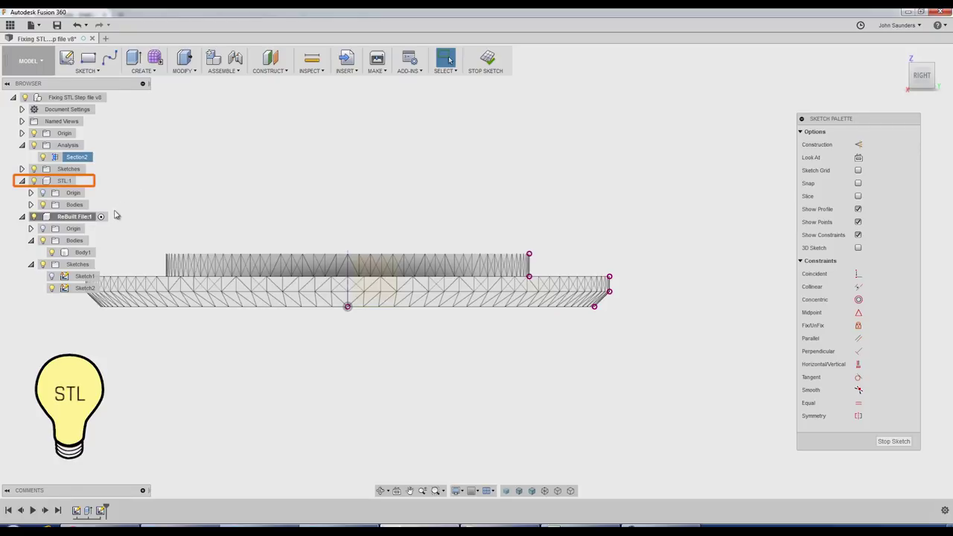
left_click(34, 181)
left_click(34, 182)
middle_click_drag(346, 199, 361, 201)
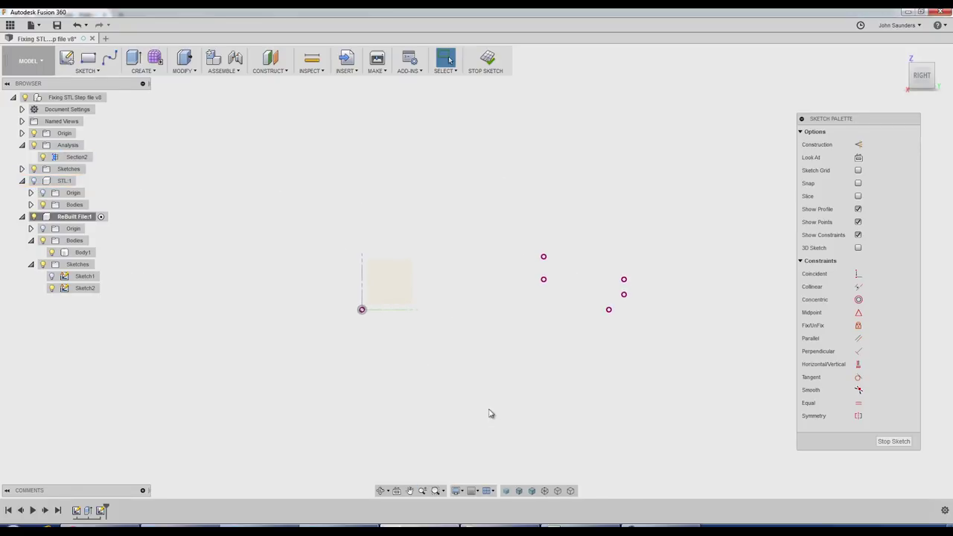
- Draw a closed line profile from the origin through the projected rim and neck points, across to the vertical axis and back to the origin
key("l")
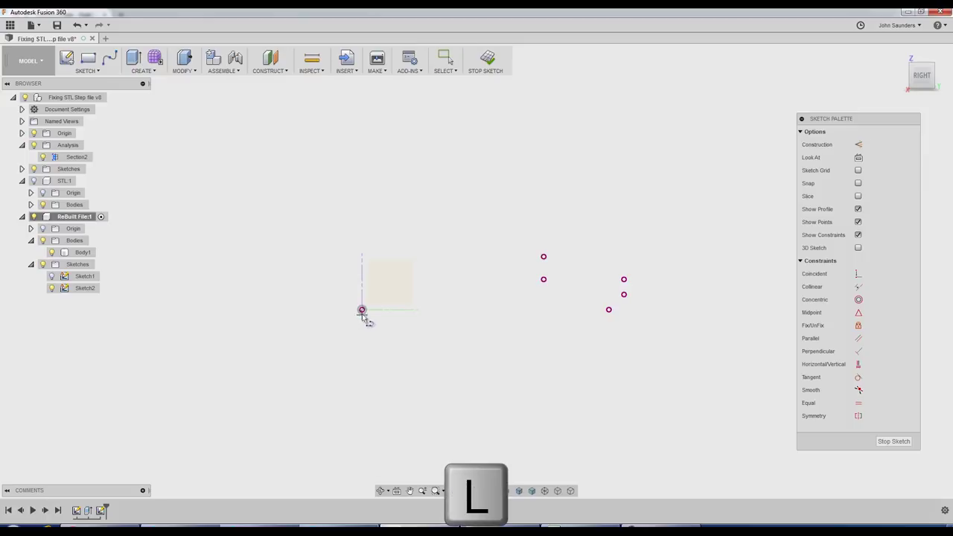
left_click(362, 310)
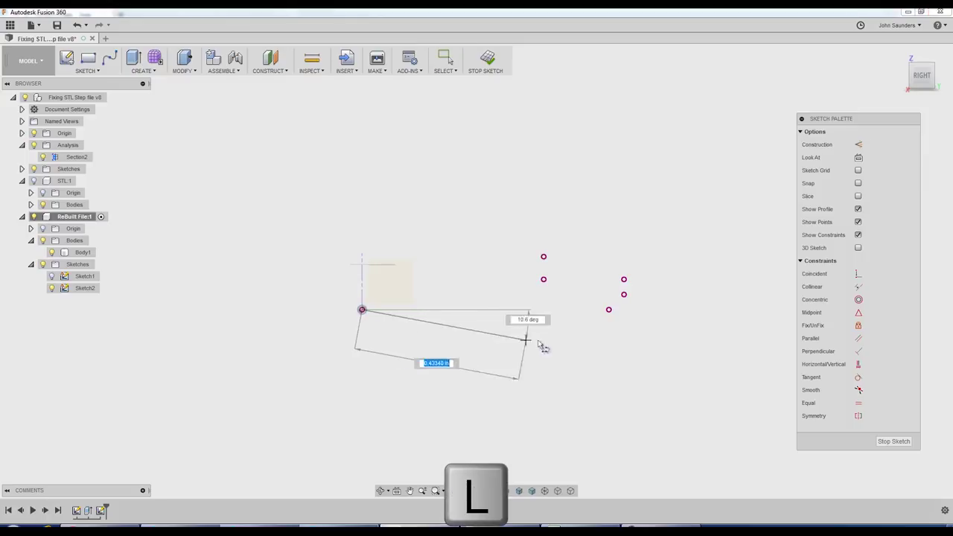
left_click(609, 310)
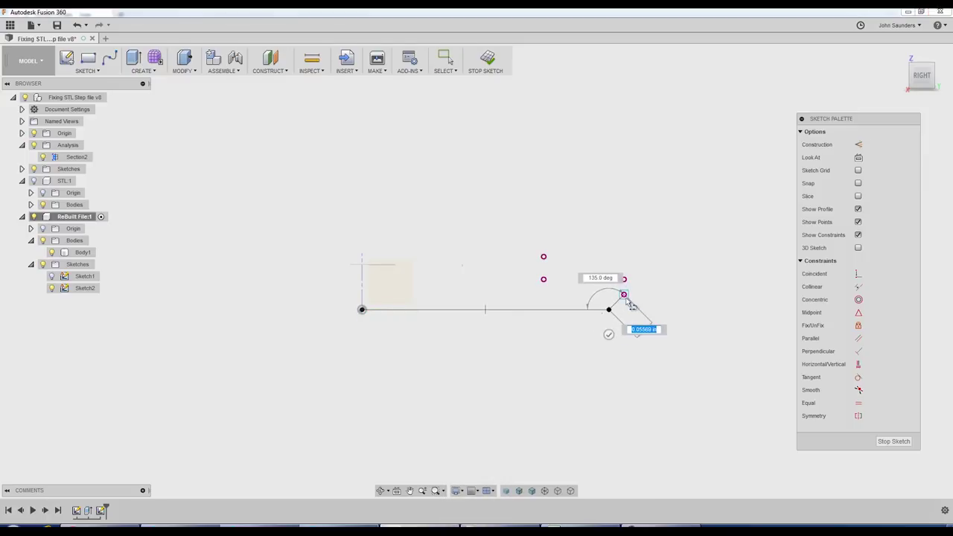
left_click(624, 294)
left_click(624, 279)
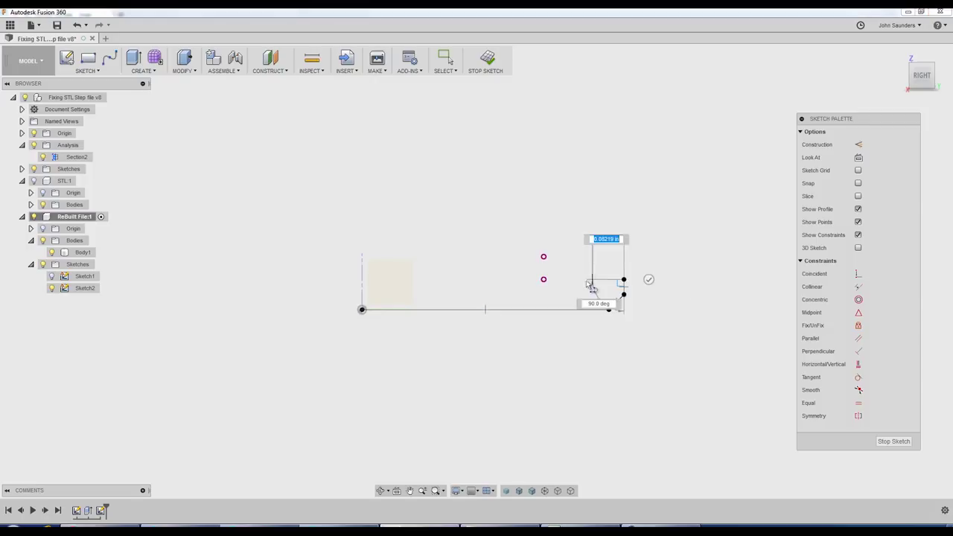
left_click(543, 279)
scroll(546, 262, "up", 3)
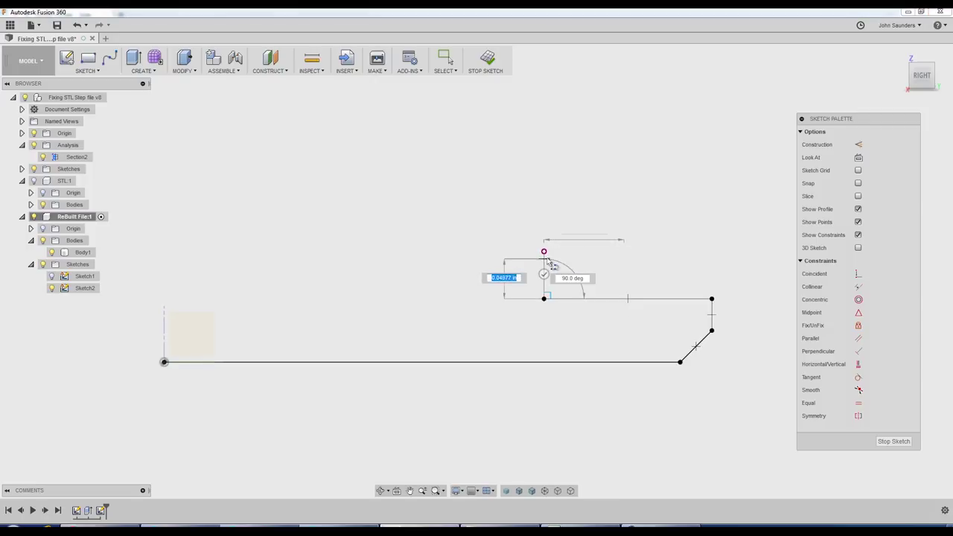
left_click(544, 252)
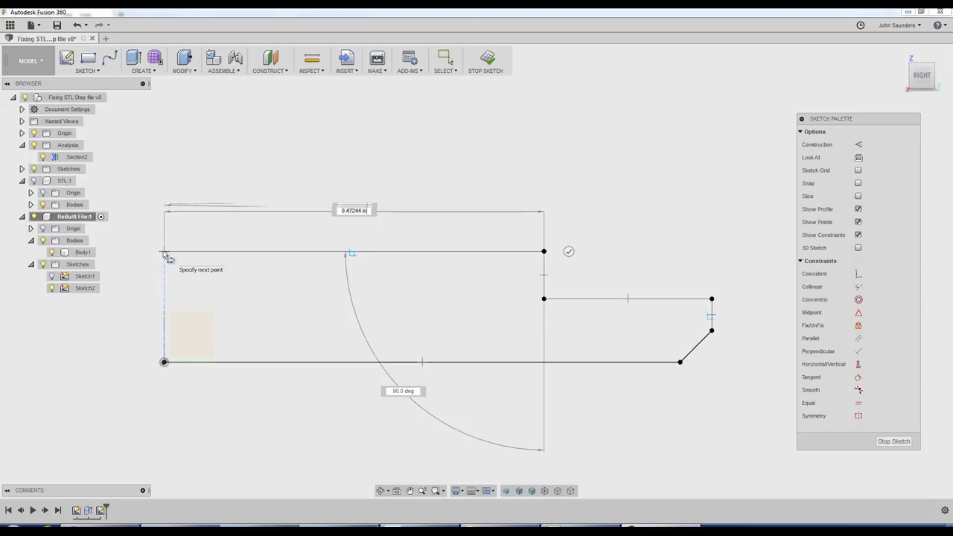
left_click(164, 252)
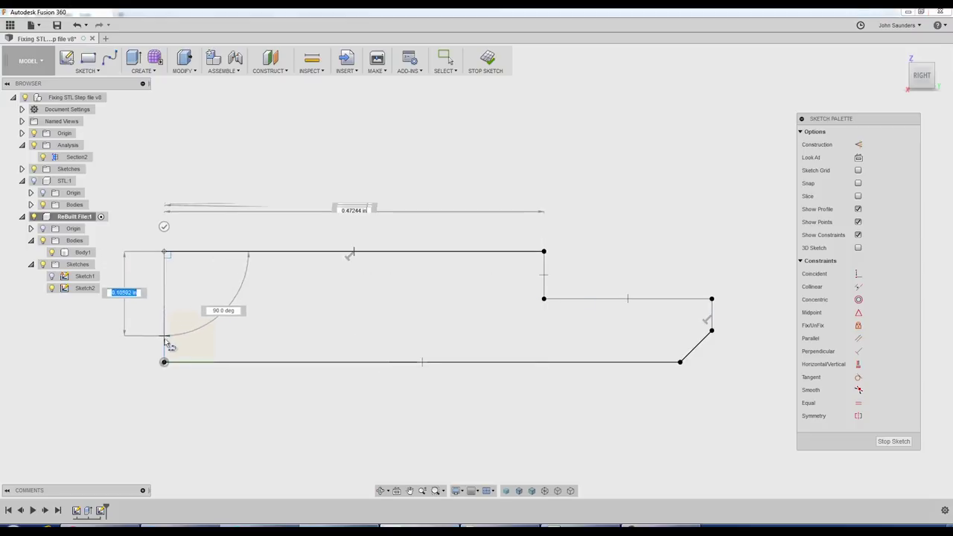
left_click(164, 362)
scroll(230, 234, "down", 2)
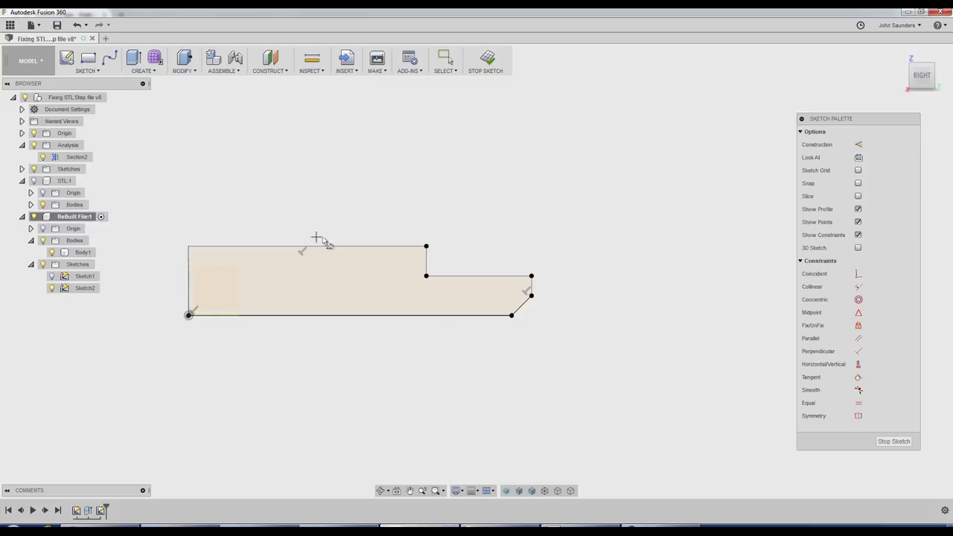
key("Escape")
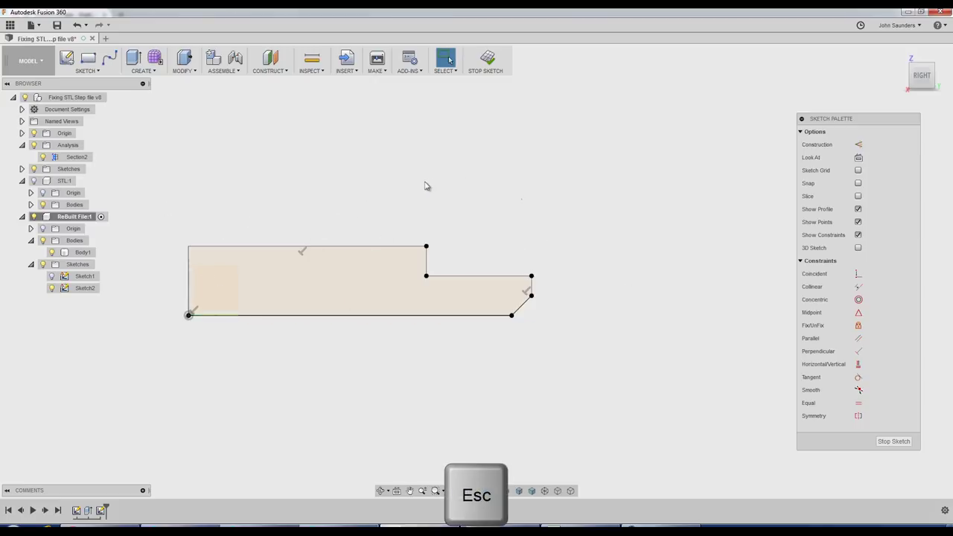
- Finish the sketch and revolve the closed profile about the vertical axis at the origin as a new body
type("srev")
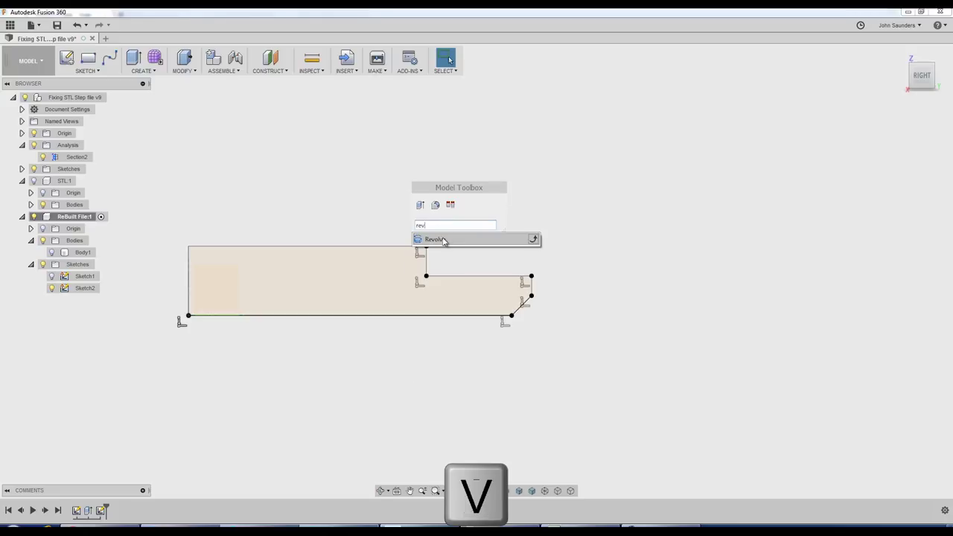
left_click(439, 239)
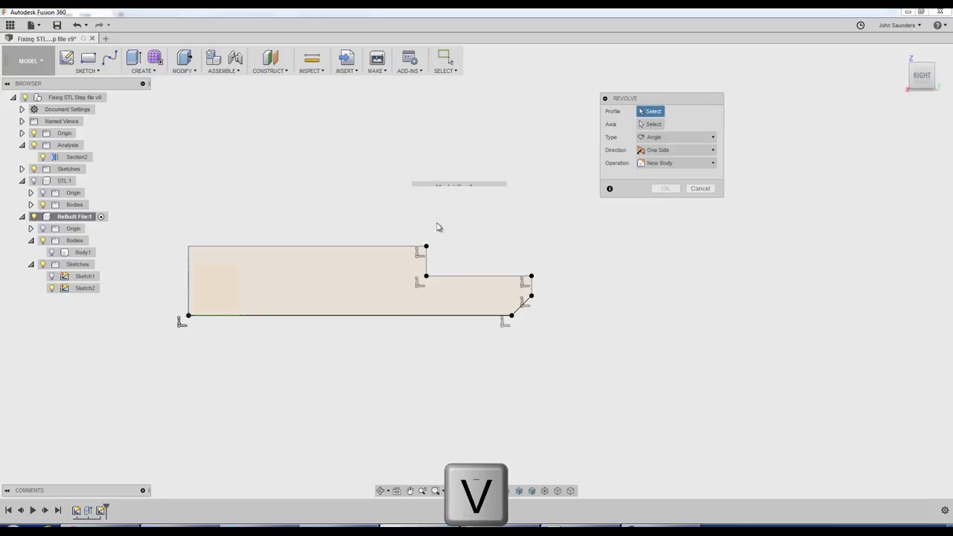
left_click(375, 263)
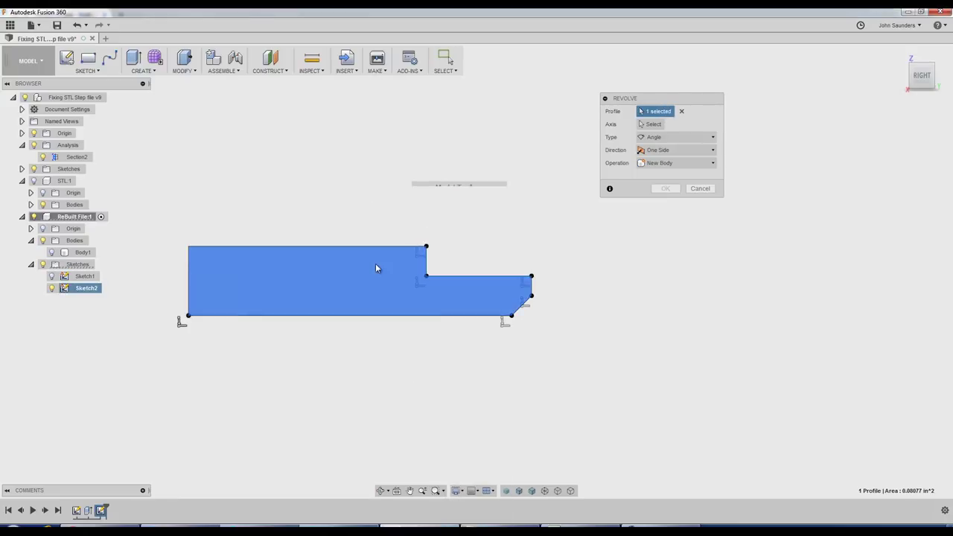
left_click(650, 124)
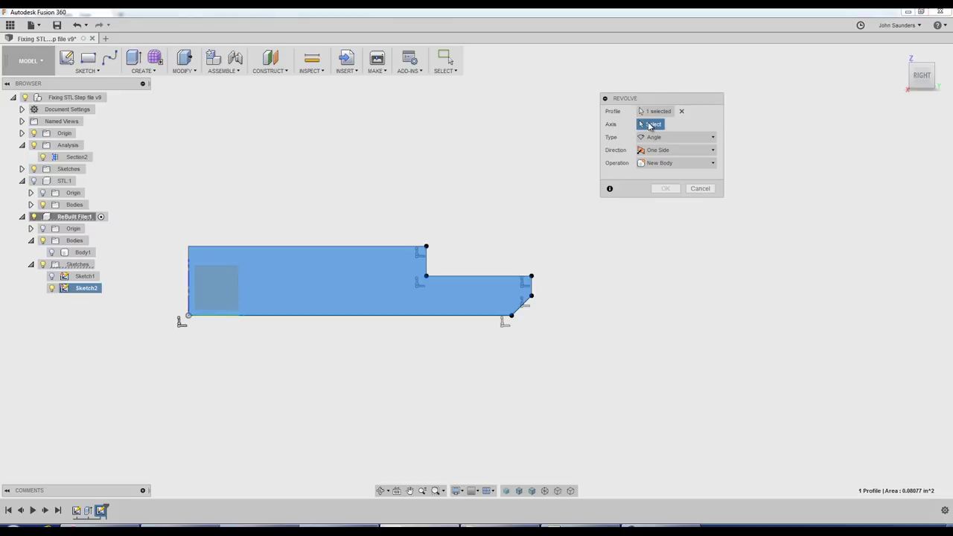
left_click(190, 258)
middle_click_drag(268, 213, 378, 185, "shift")
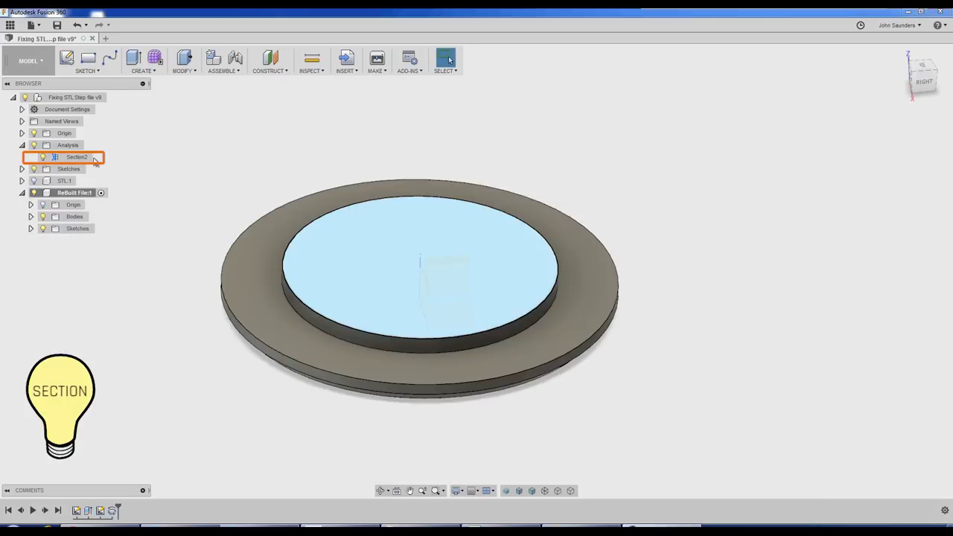
- Turn off the Section2 analysis to show the whole paddle with the revolved disc beneath it
left_click(79, 158)
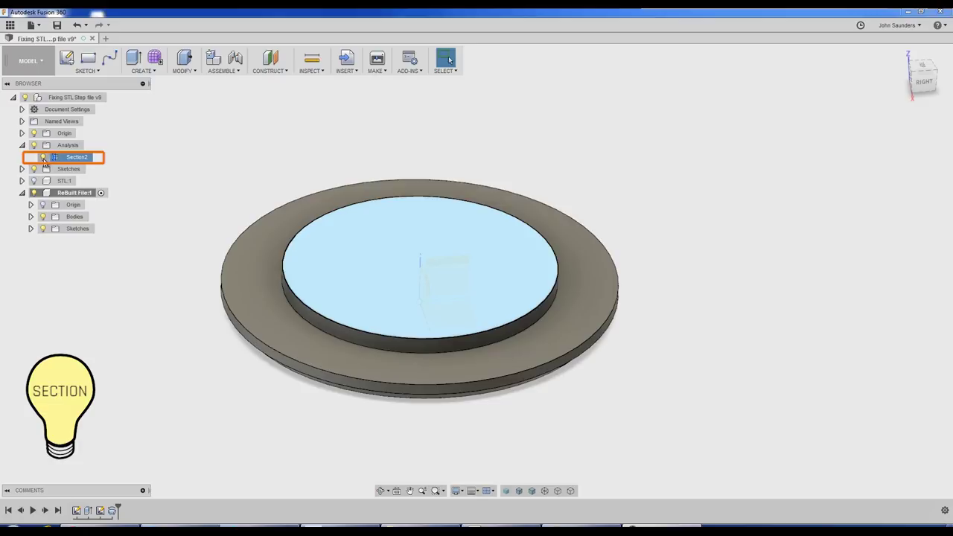
left_click(43, 157)
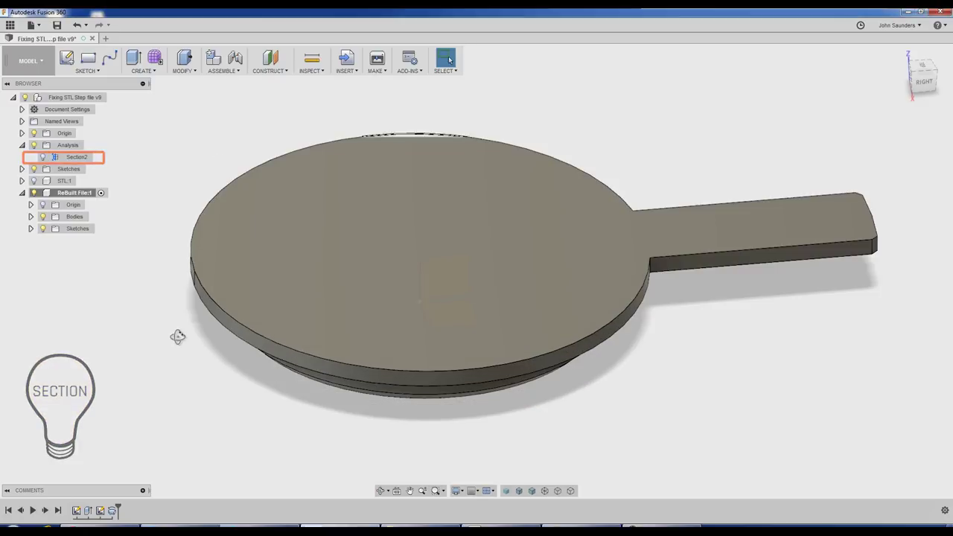
middle_click_drag(179, 323, 176, 314, "shift")
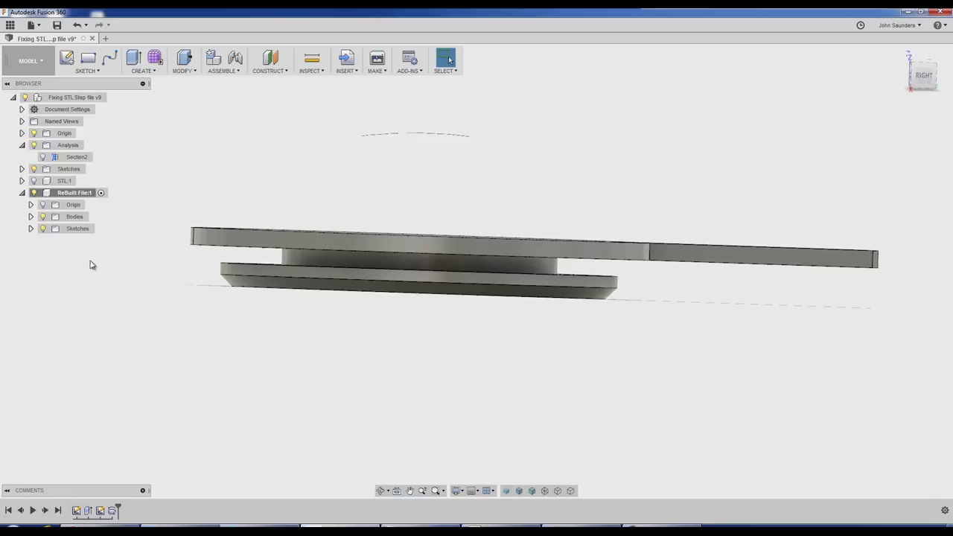
- List the rebuilt component's bodies and highlight Body1, Body2 and the whole component to examine how the paddle and disc are divided
left_click(30, 217)
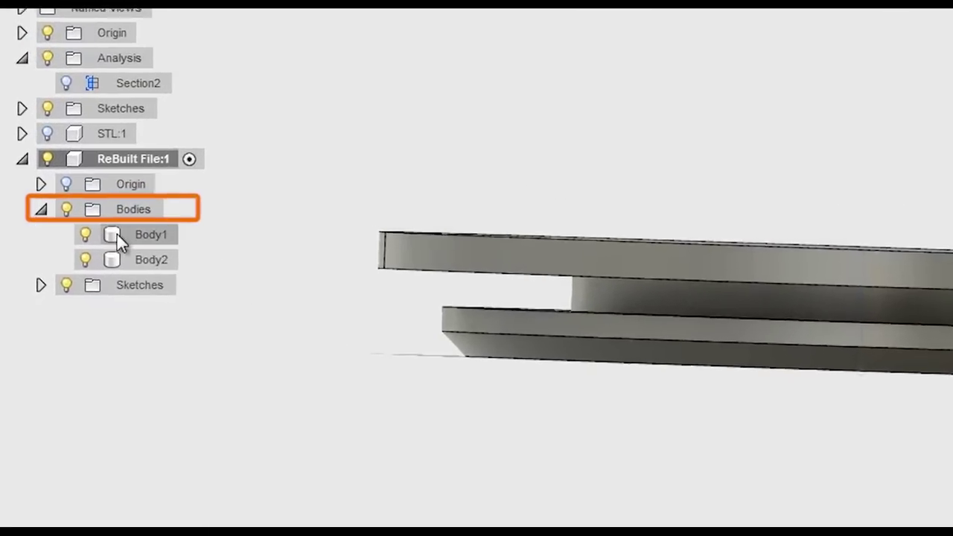
left_click(119, 235)
middle_click_drag(275, 90, 298, 138, "shift")
left_click(179, 264)
middle_click_drag(291, 491, 285, 457, "shift")
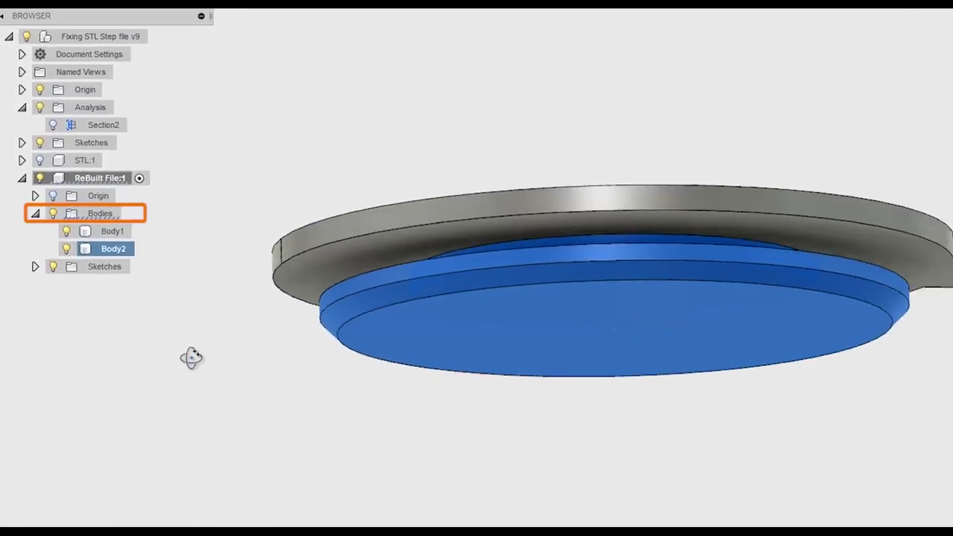
middle_click_drag(194, 374, 211, 364, "shift")
middle_click_drag(212, 322, 204, 325, "shift")
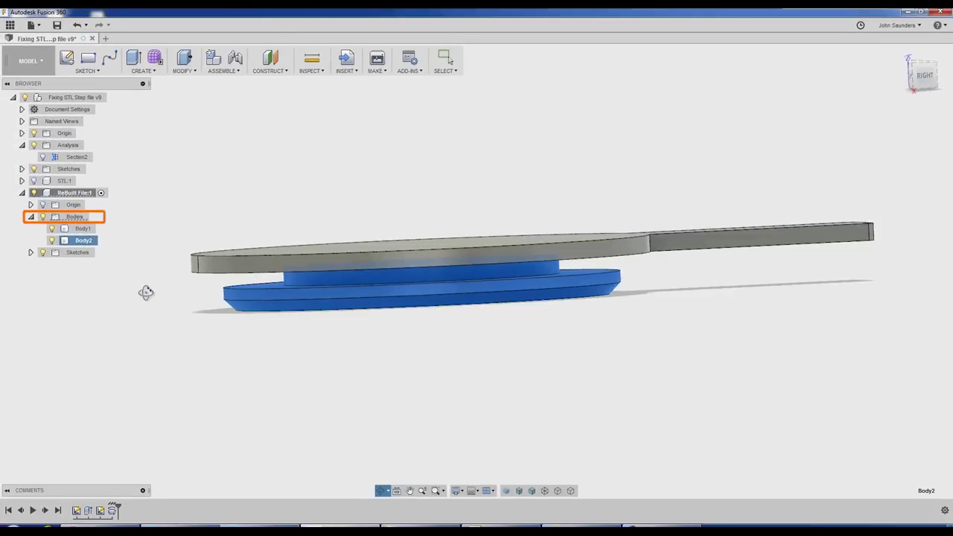
left_click_drag(146, 292, 151, 321)
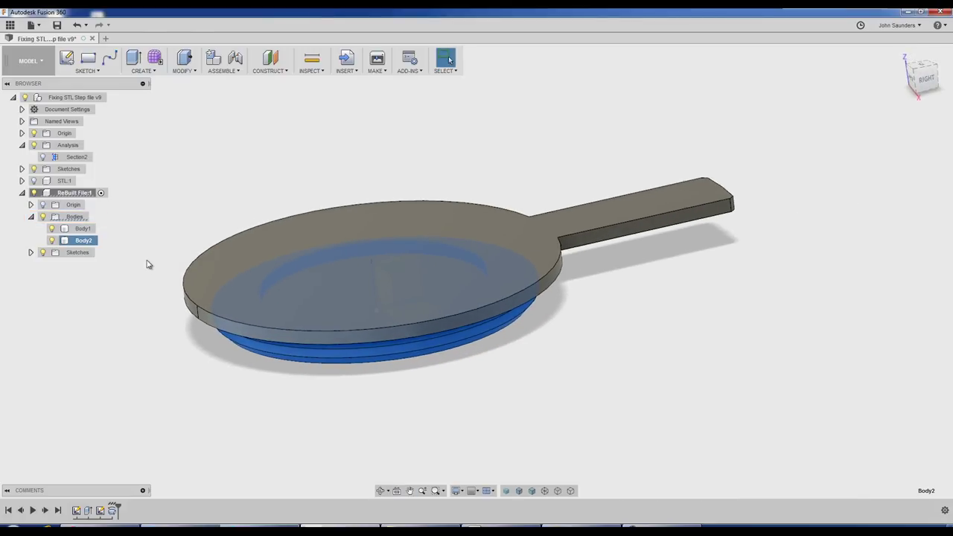
left_click(61, 193)
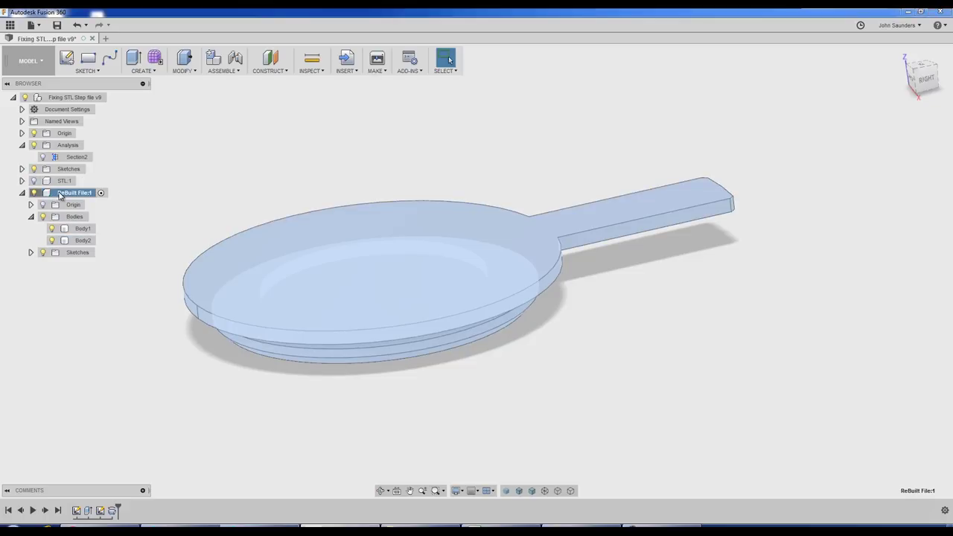
left_click(260, 202)
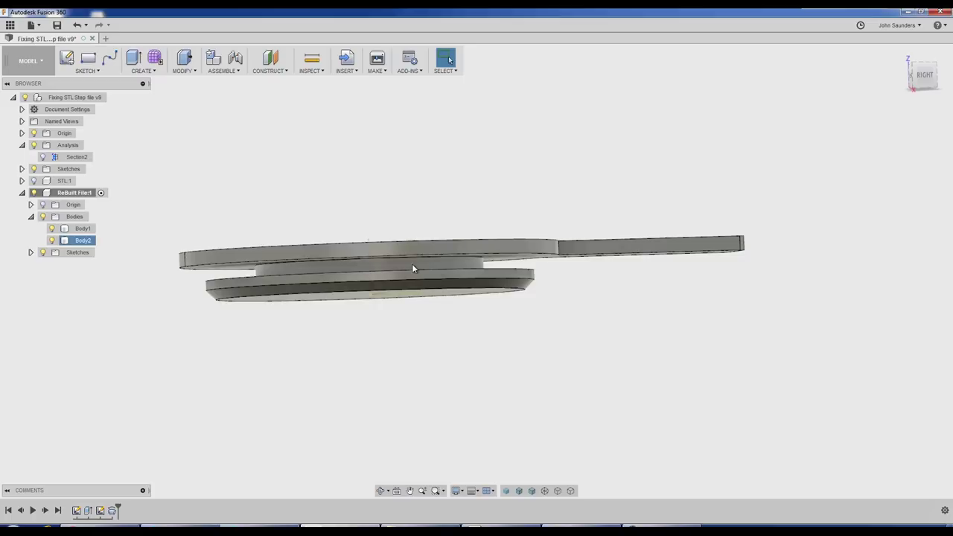
left_click(84, 229)
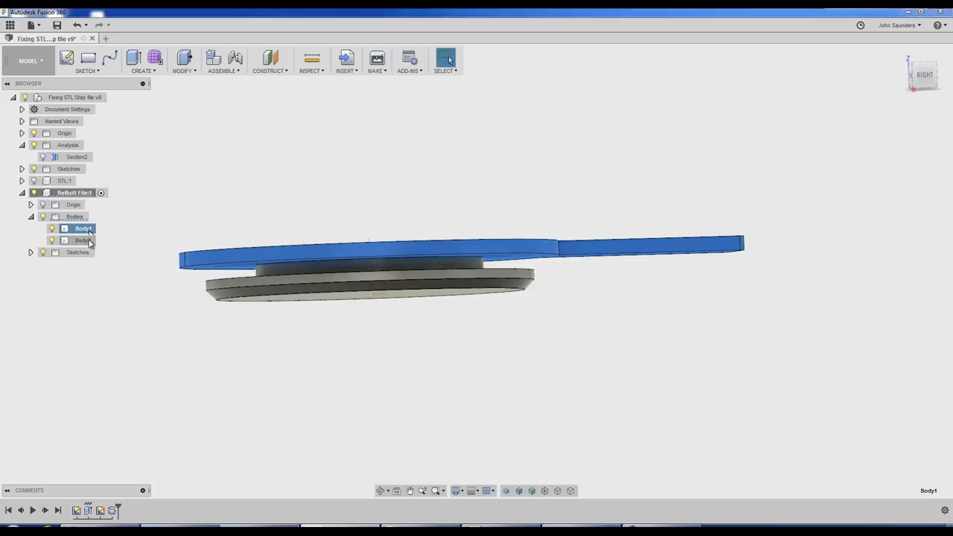
- Highlight Body1 and Body2 together, and examine the paddle and the disc beneath it from above and from the side
left_click(83, 240, "ctrl")
middle_click_drag(201, 205, 189, 215, "shift")
left_click(128, 416)
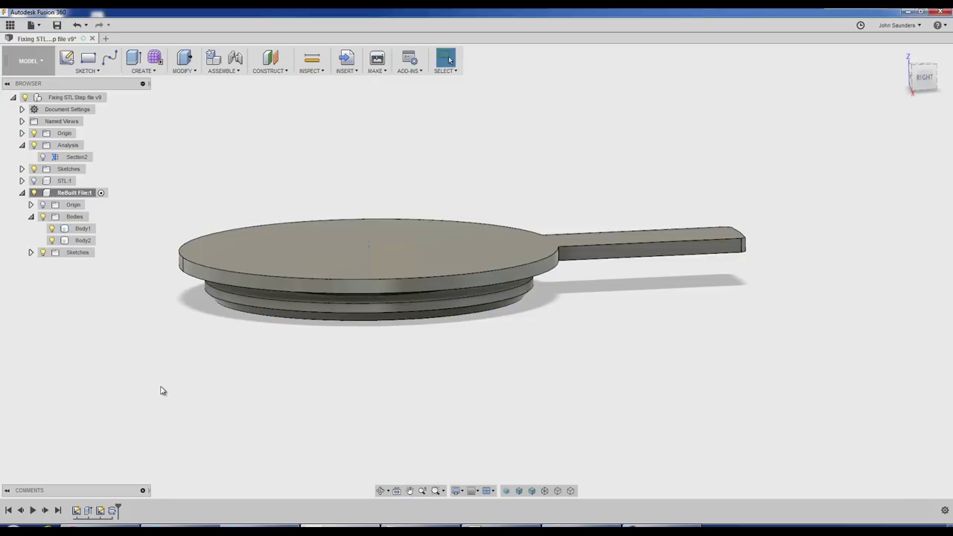
mouse_move(162, 391)
middle_mouse_down("shift")
mouse_move(164, 372)
mouse_move(168, 381)
middle_mouse_up("shift")
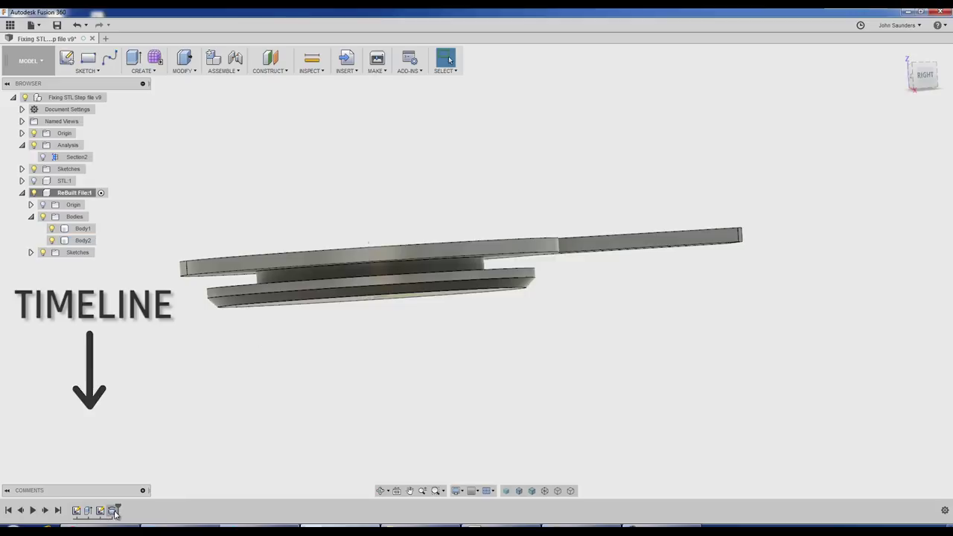
- Edit the disc's revolve feature so its operation is Join, merging the disc with the paddle body
right_click(113, 510)
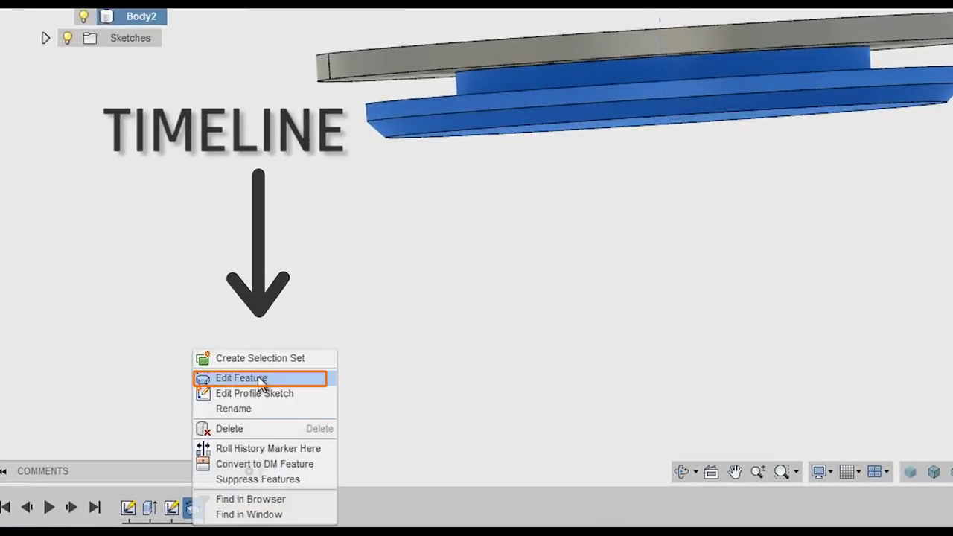
left_click(287, 381)
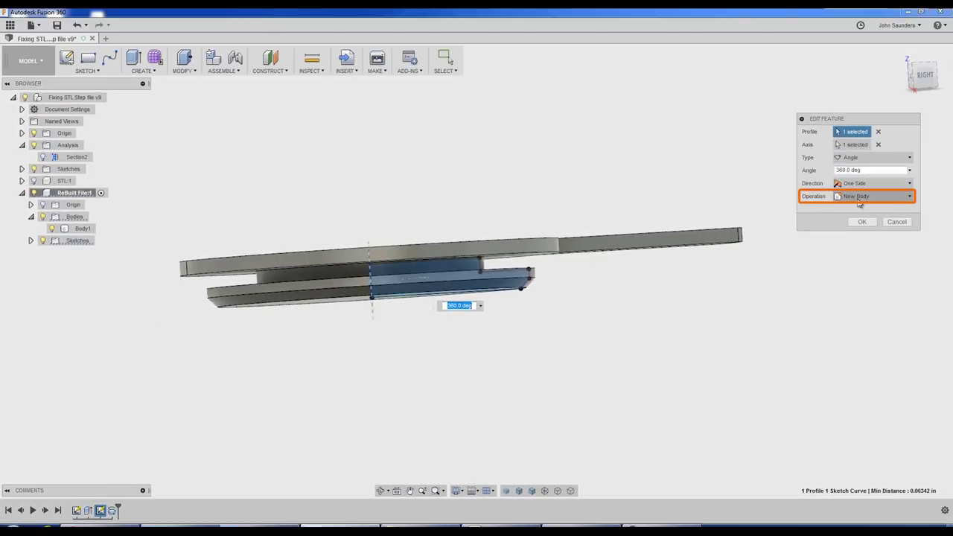
left_click(862, 197)
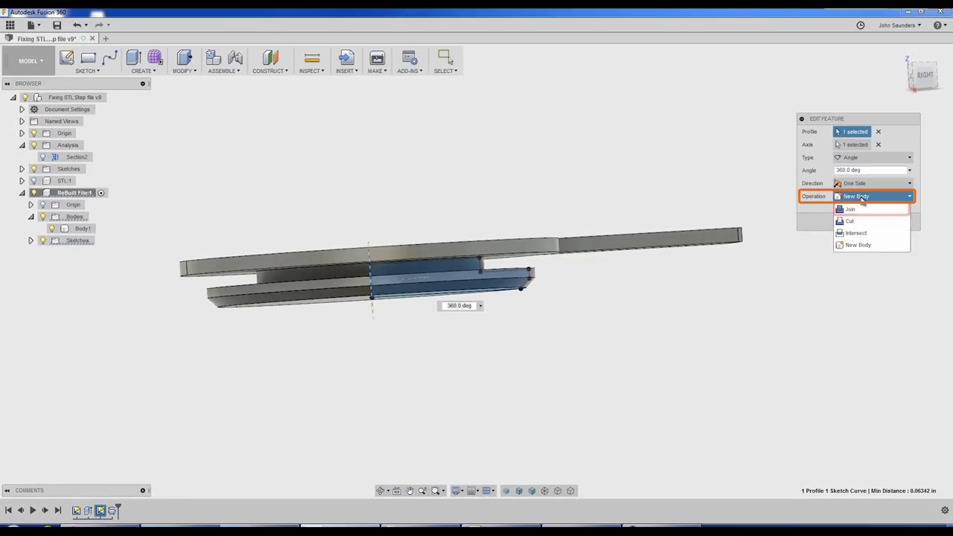
key("Return")
left_click(863, 212)
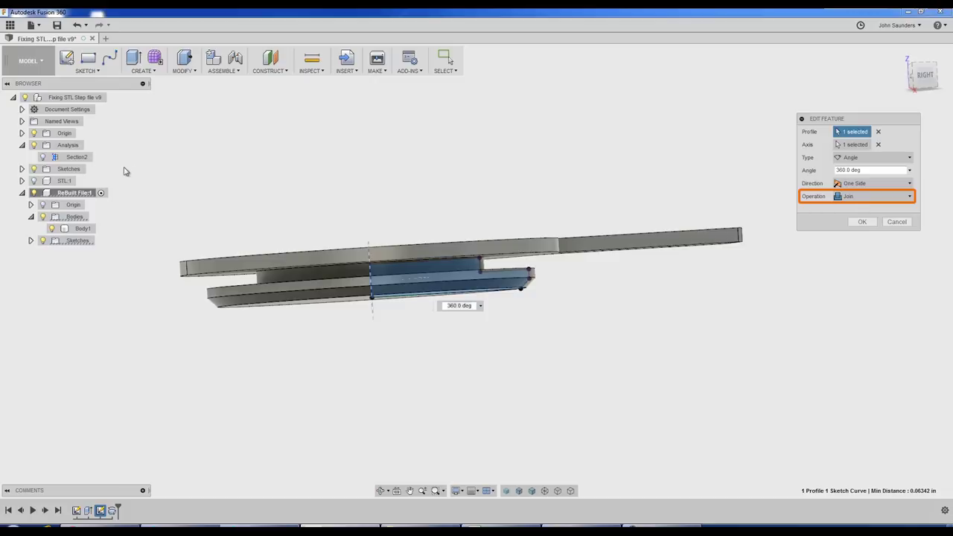
left_click(862, 221)
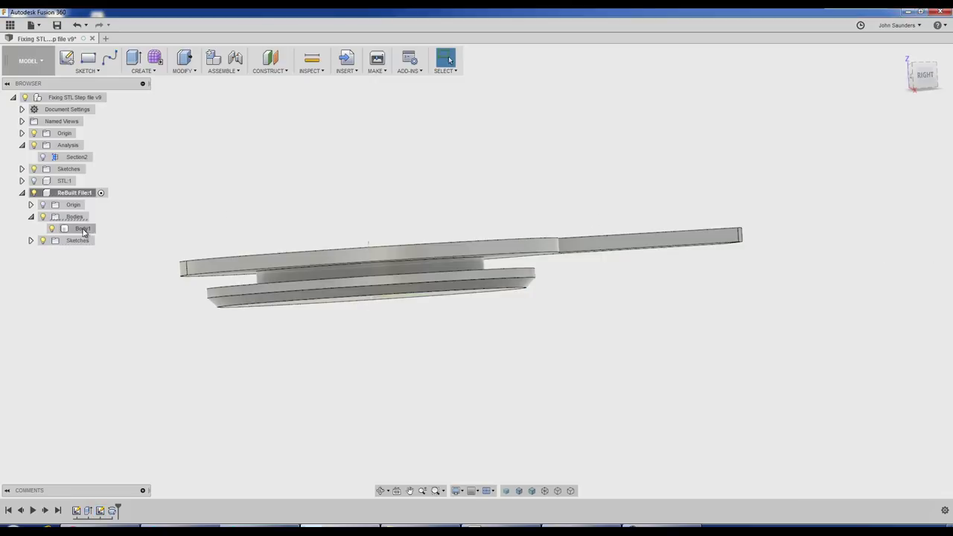
- Hide and show Body1 to check that the paddle and disc belong to the same body
left_click(51, 228)
left_click(51, 228)
middle_click_drag(211, 195, 236, 241, "shift")
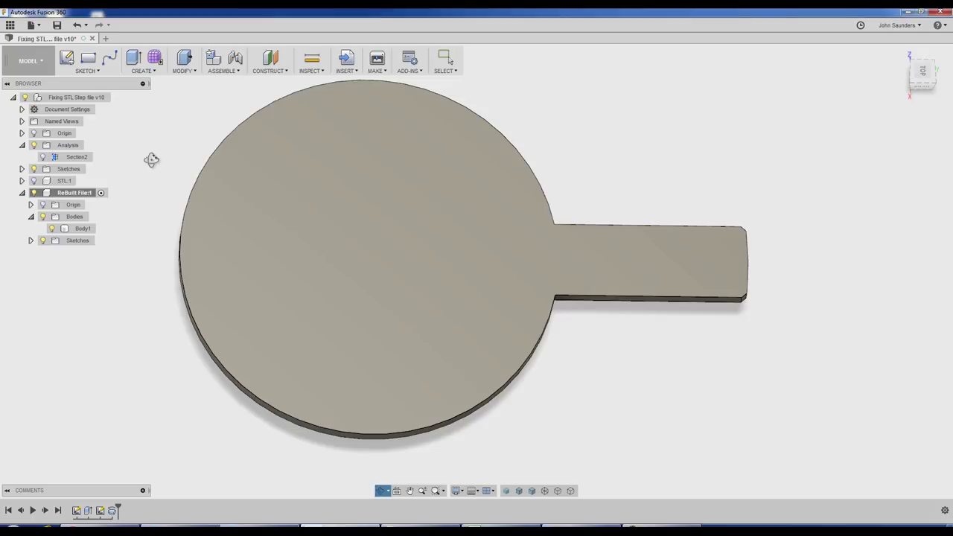
- Show the STL component over the rebuilt paddle and examine its grid of raised squares from above and at an angle
left_click(33, 181)
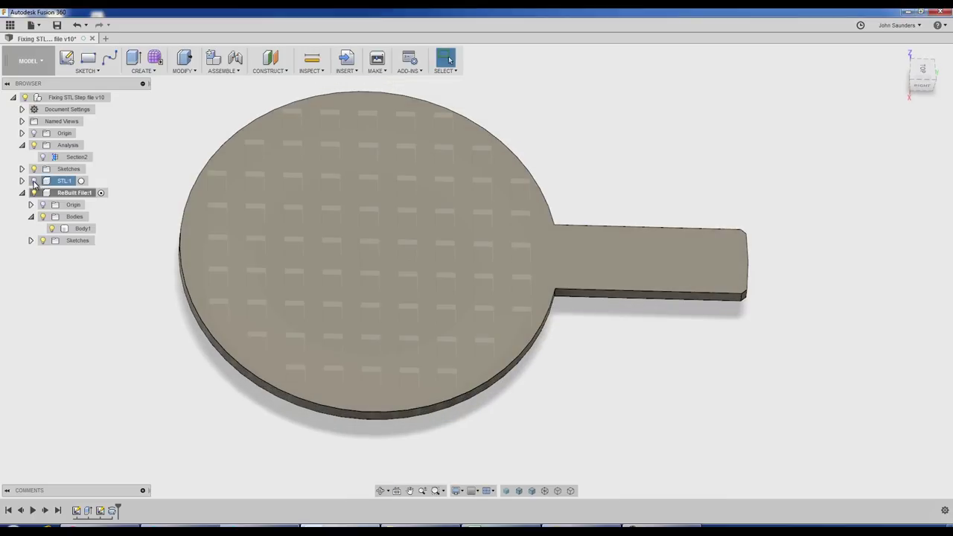
mouse_move(308, 218)
middle_mouse_down("shift")
mouse_move(314, 200)
mouse_move(267, 229)
mouse_move(285, 212)
mouse_move(296, 217)
middle_mouse_up("shift")
mouse_move(357, 221)
middle_mouse_down("shift")
mouse_move(355, 181)
mouse_move(358, 206)
middle_mouse_up("shift")
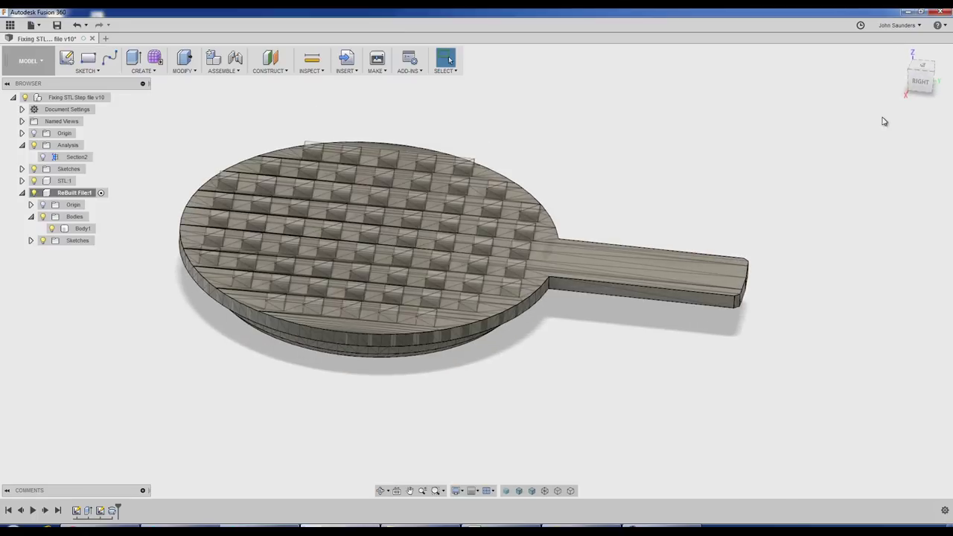
left_click(926, 67)
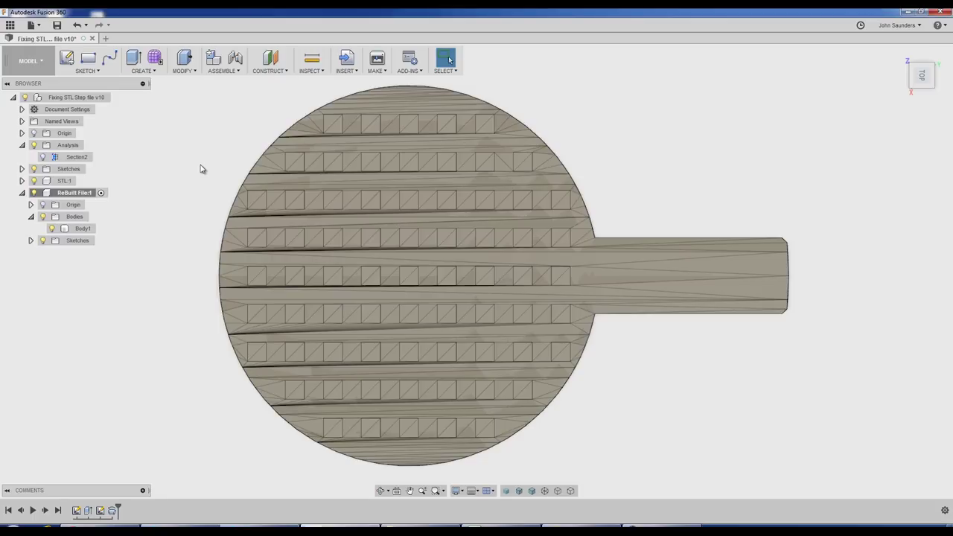
middle_click_drag(175, 179, 181, 150, "shift")
- Hide the STL component and start a line sketch on the top face of the rebuilt paddle, viewed from the top
key("l")
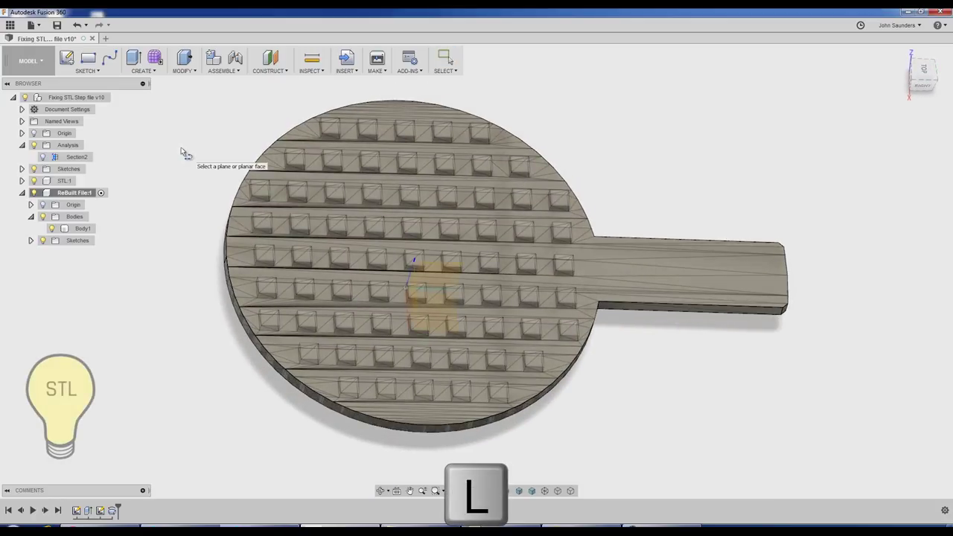
left_click(33, 181)
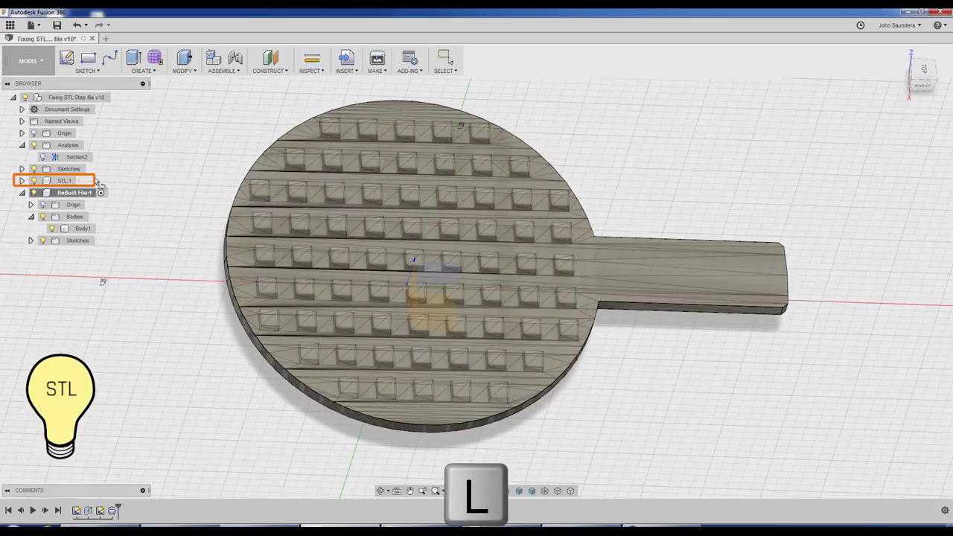
left_click(34, 181)
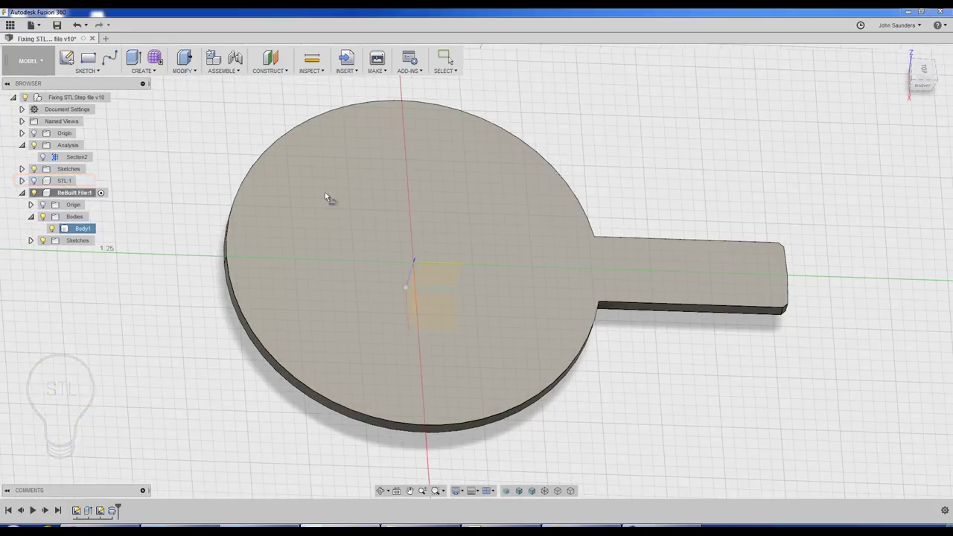
left_click(325, 192)
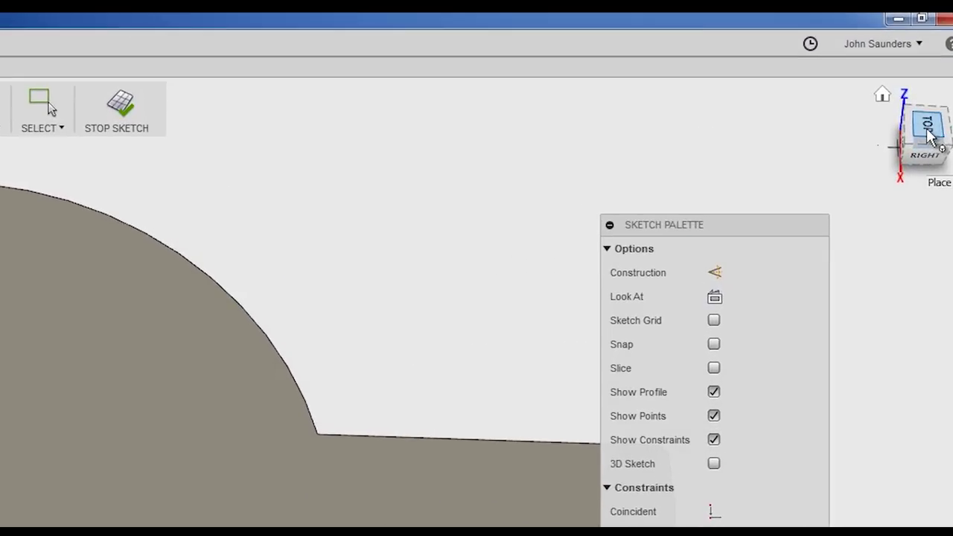
left_click(928, 130)
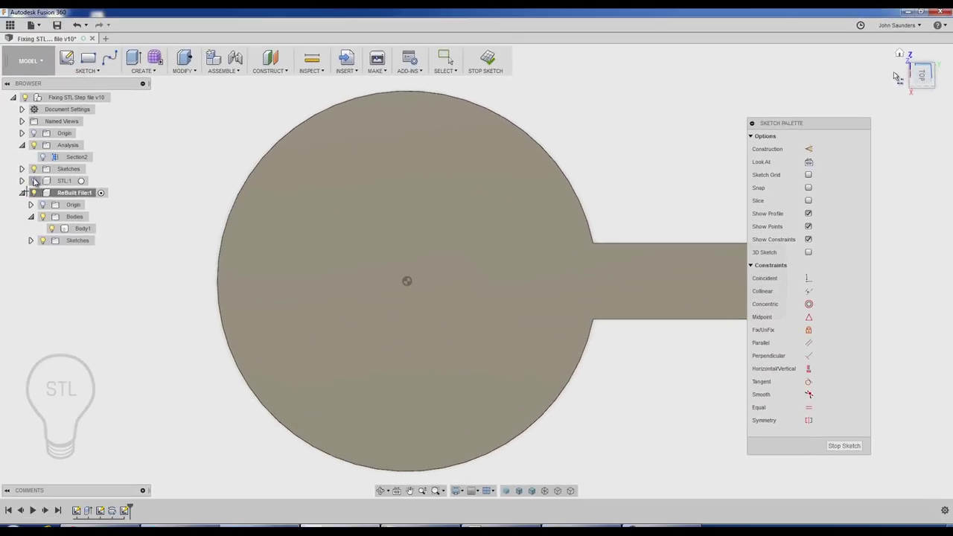
- Project the STL's upper outer corners of the first row's end squares and the first squares of rows three and seven, with the STL shown only for picking
left_click(34, 181)
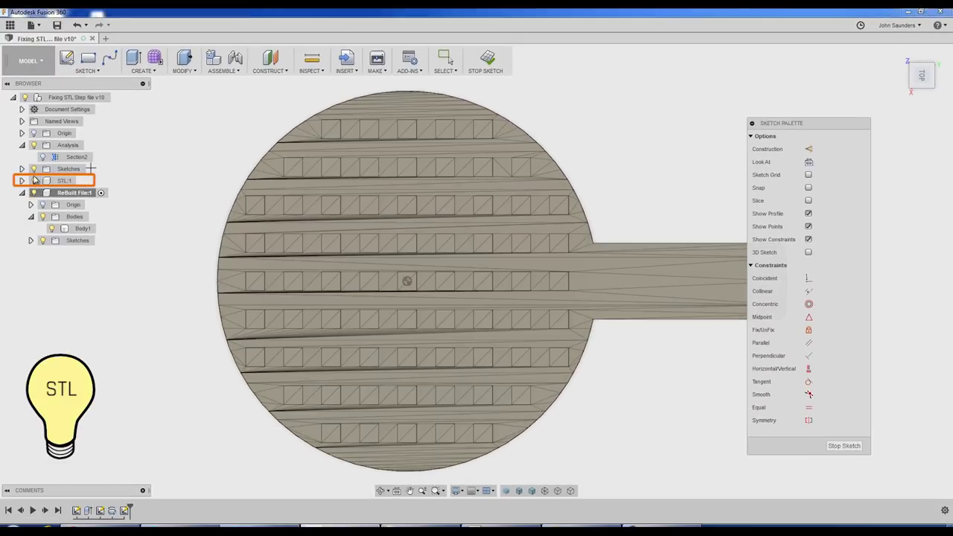
key("p")
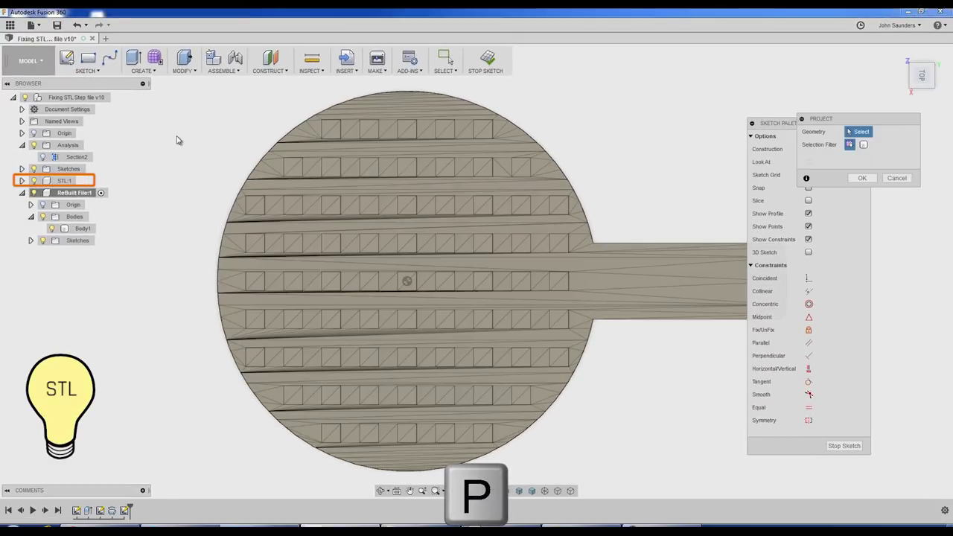
left_click(321, 119)
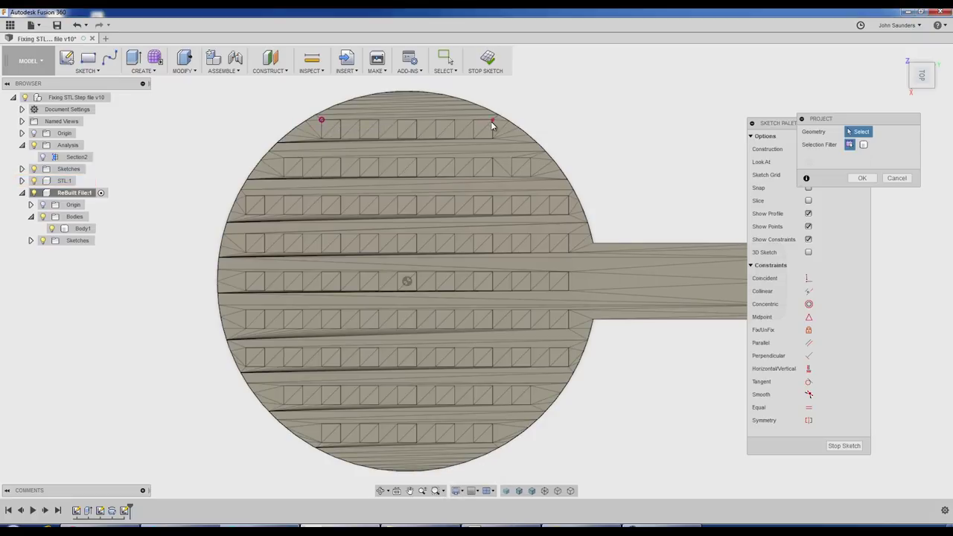
left_click(492, 120)
key("ctrl+z")
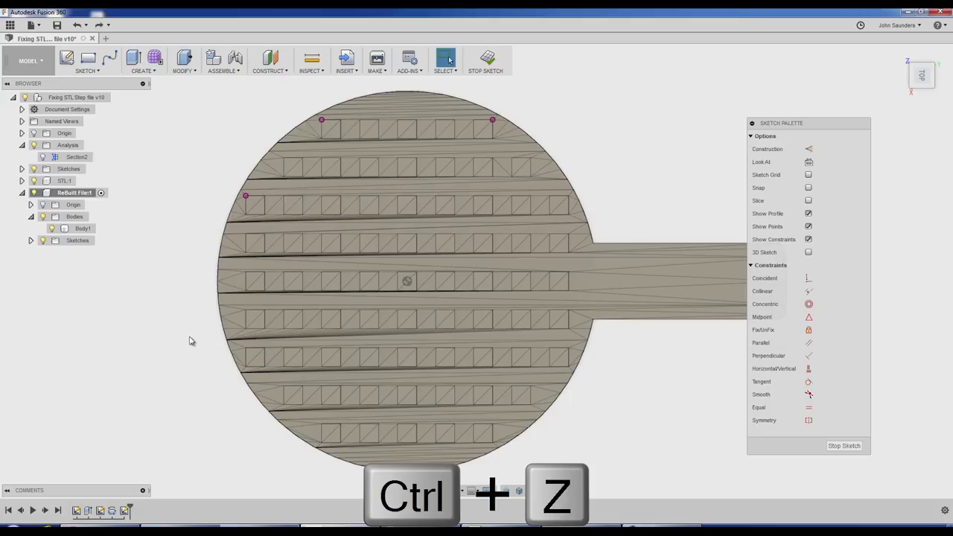
key("p")
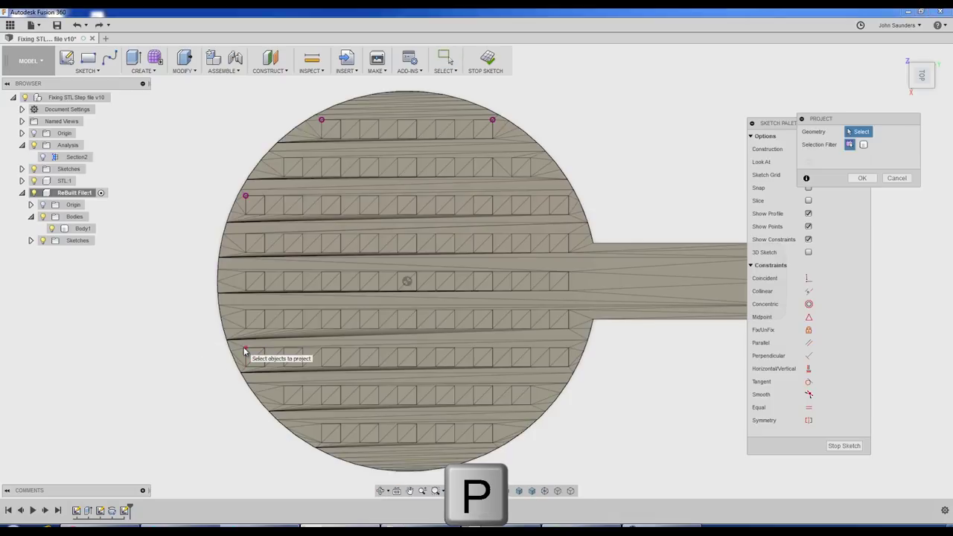
left_click(245, 348)
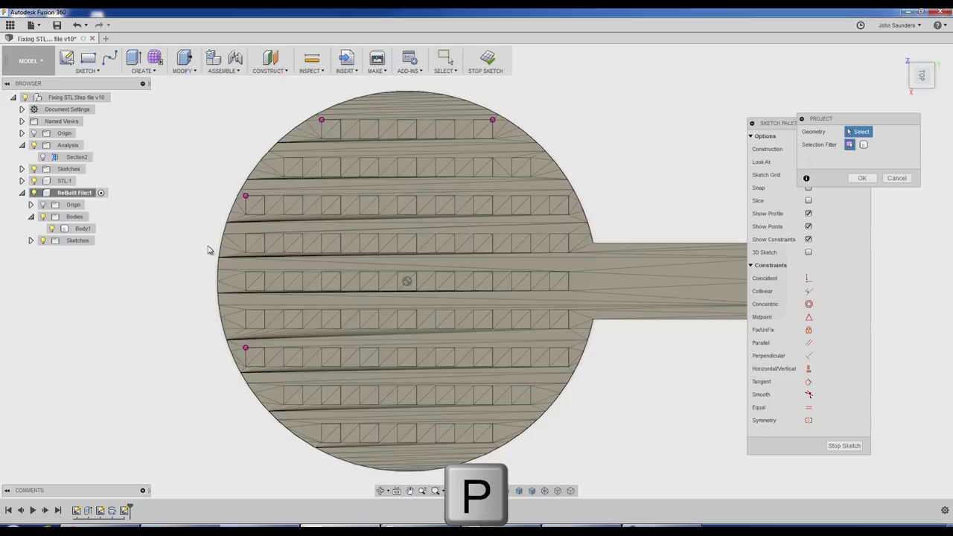
left_click(33, 185)
key("l")
left_click(245, 348)
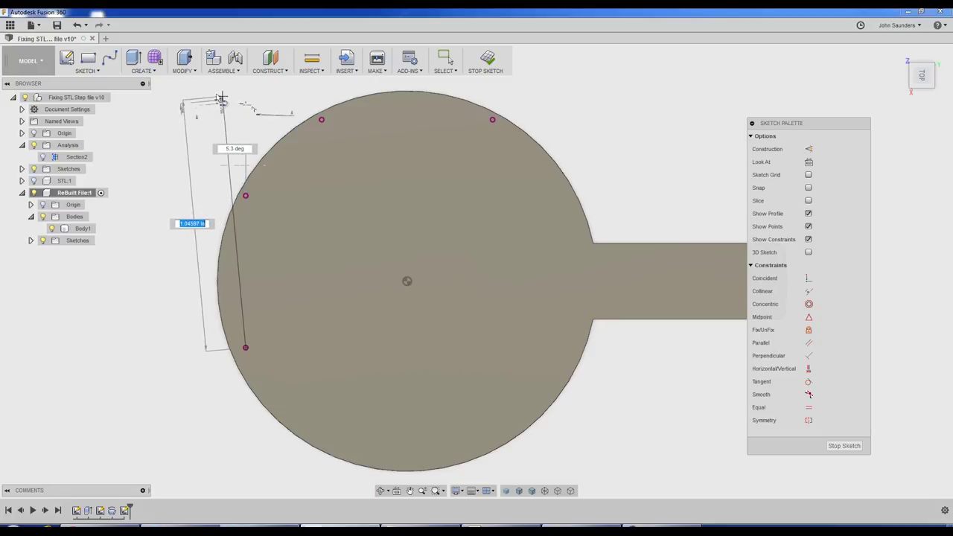
left_click(218, 93)
key("Escape")
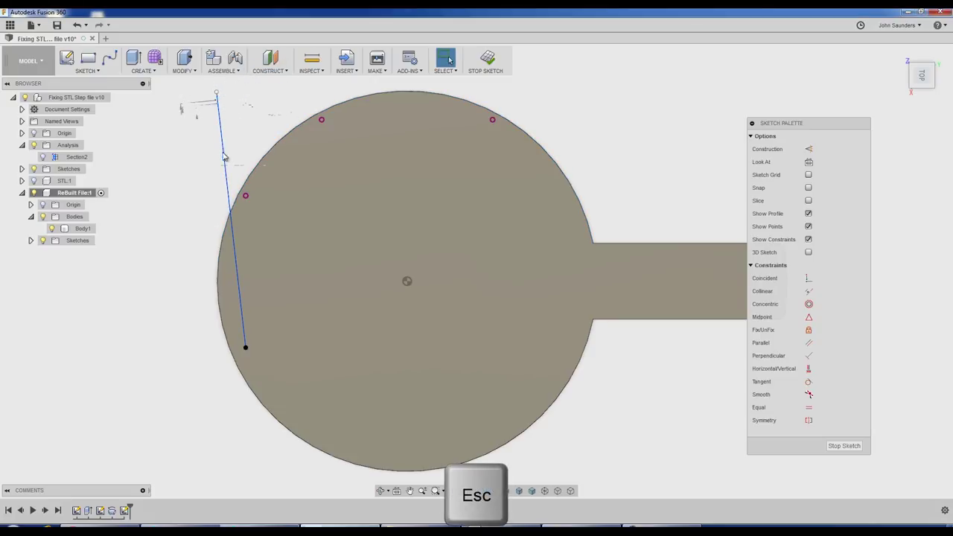
key("ctrl+z")
- Draw two crossing slanted lines beyond the disc: about 1.1 in upward from the row-seven point, and about 1.34 in leftward from the first row's right point
key("l")
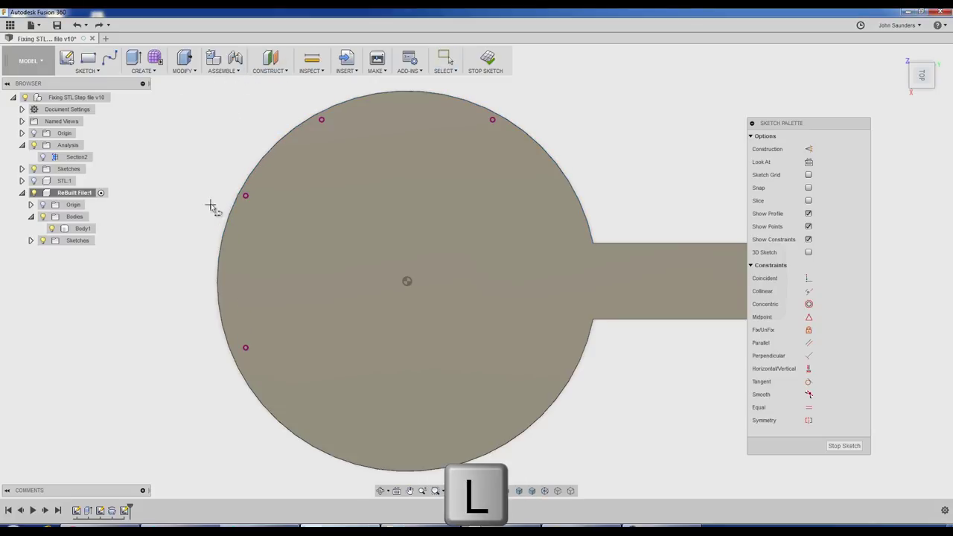
left_click(247, 348)
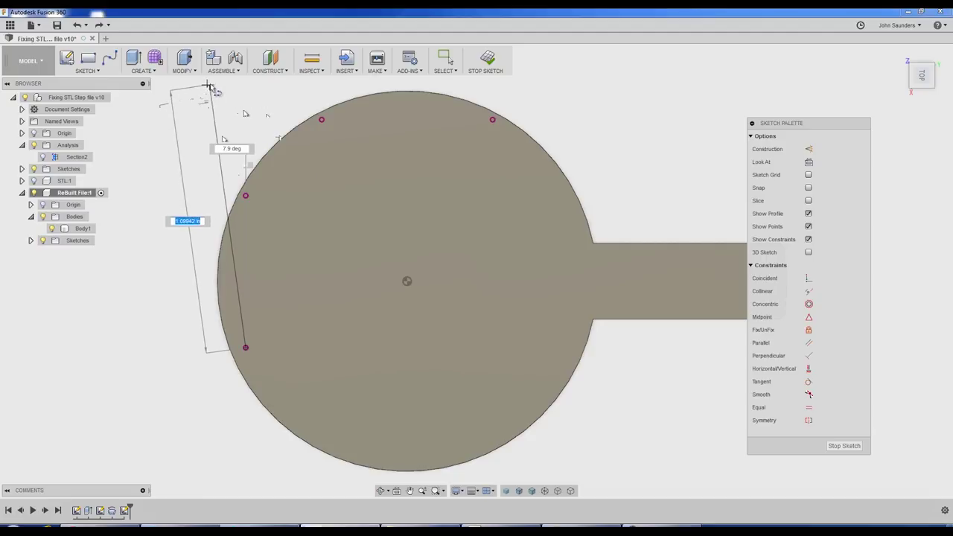
left_click(209, 82)
key("Escape")
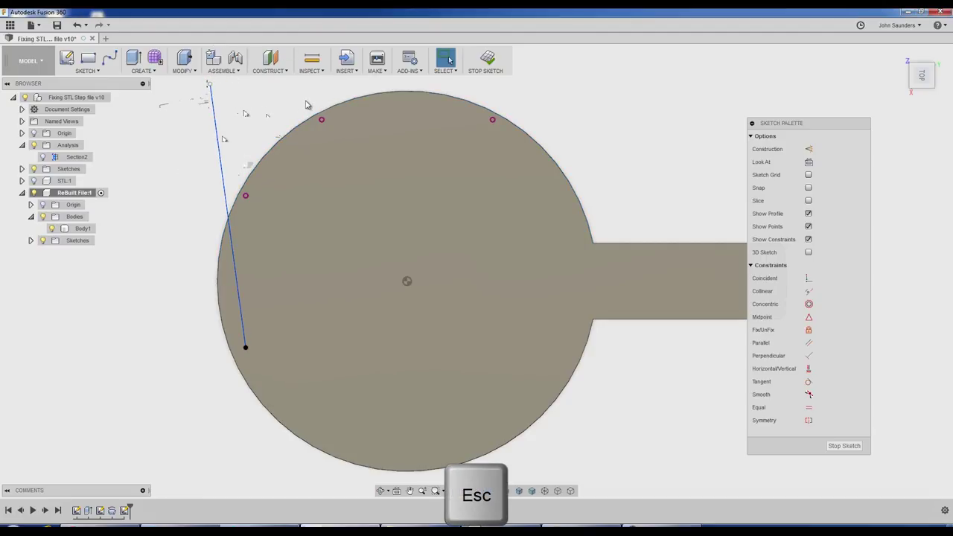
key("l")
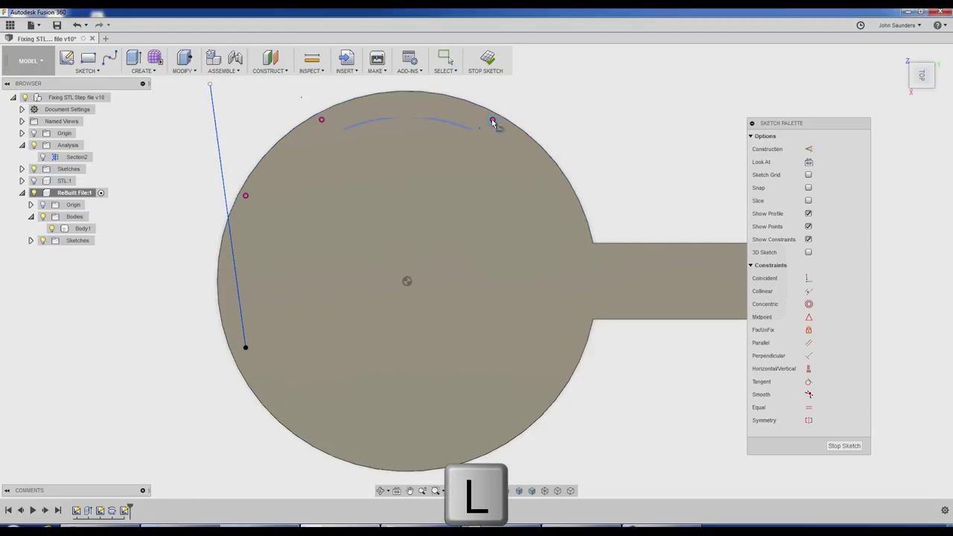
left_click(492, 120)
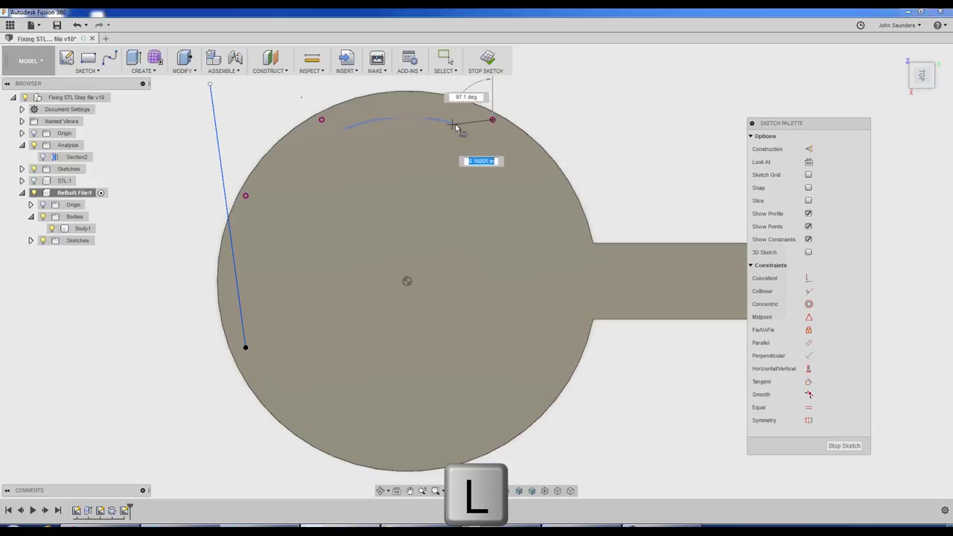
left_click(170, 102)
key("Escape")
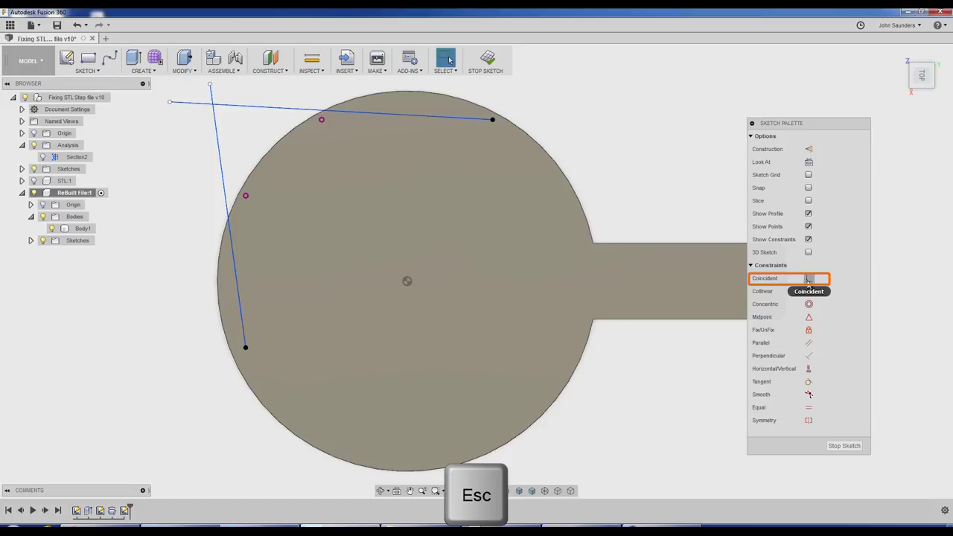
- Make each of the two lines coincident with its second projected corner point, and show the STL component again
left_click(811, 279)
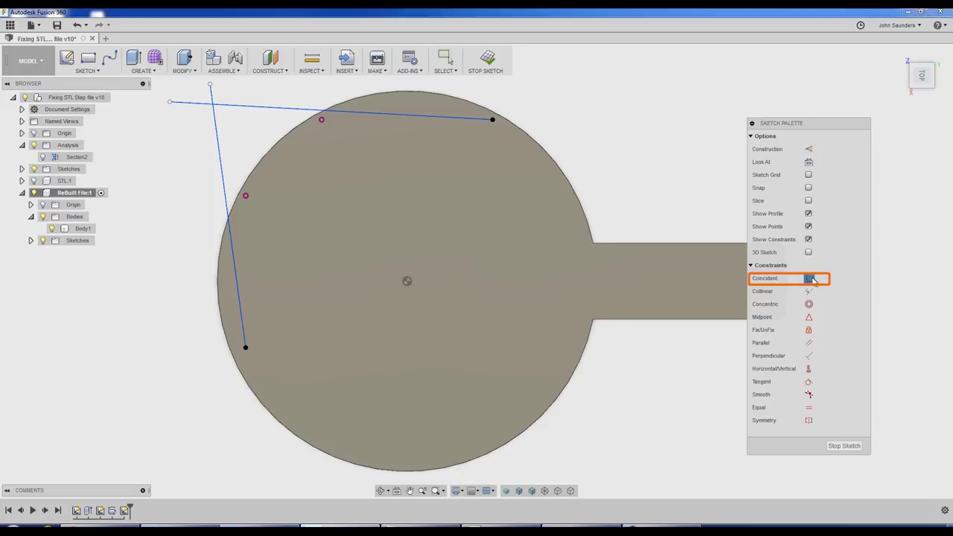
left_click(465, 118)
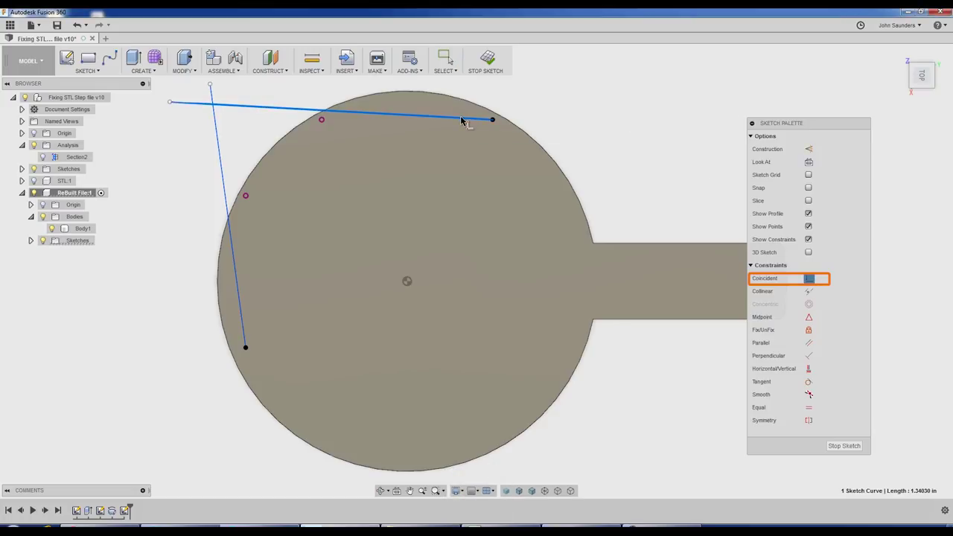
left_click(322, 121)
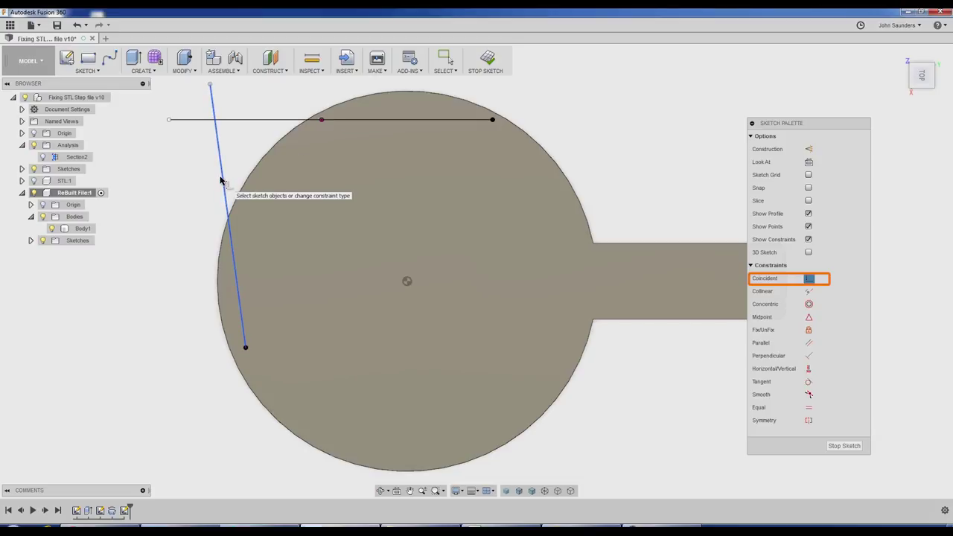
left_click(225, 185)
left_click(246, 196)
key("Escape")
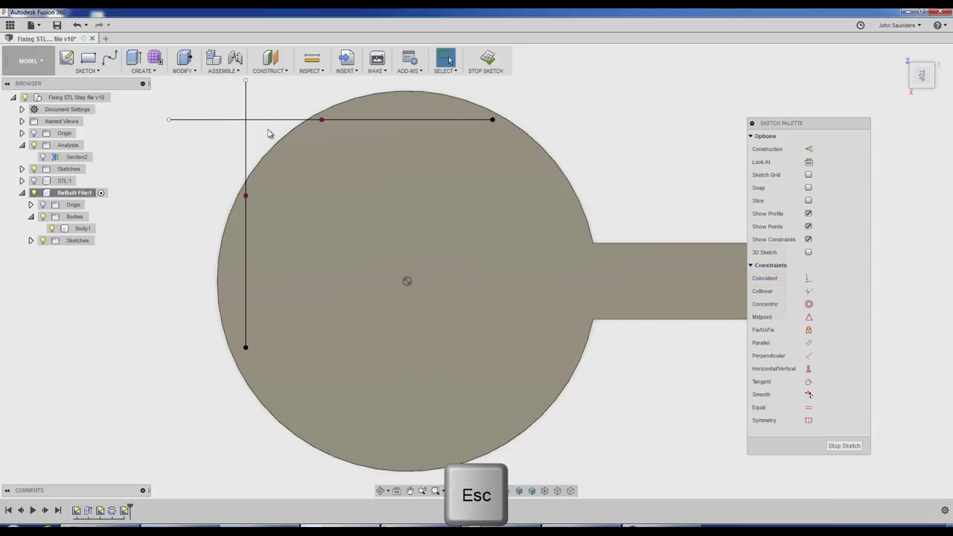
left_click(34, 180)
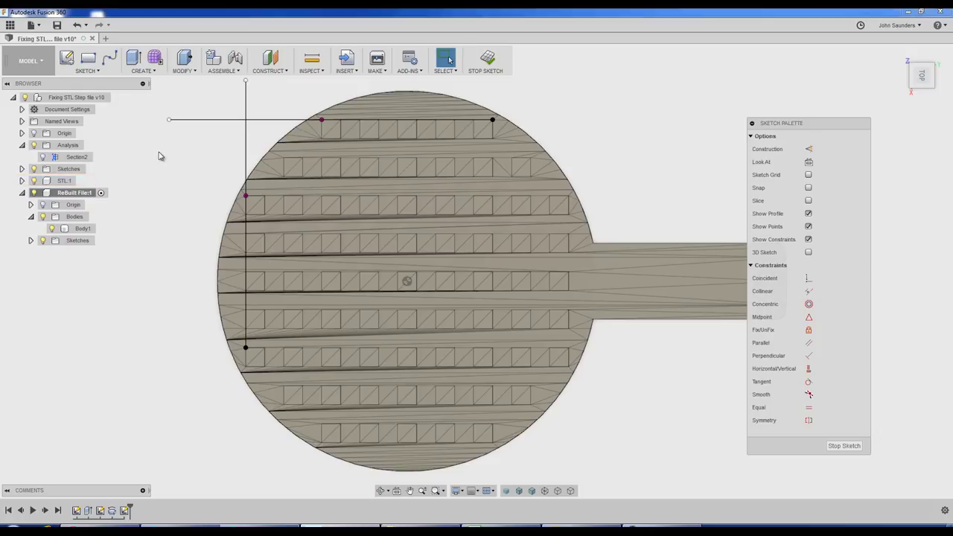
- Project four STL corners: upper right of the first squares in rows three and four, and row one's first lower-left and third lower-right corners
key("l")
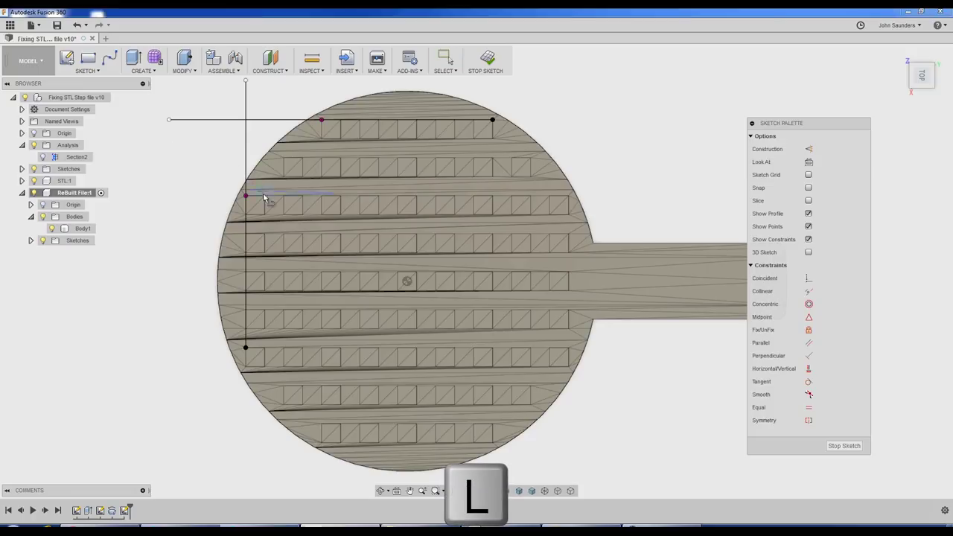
key("p")
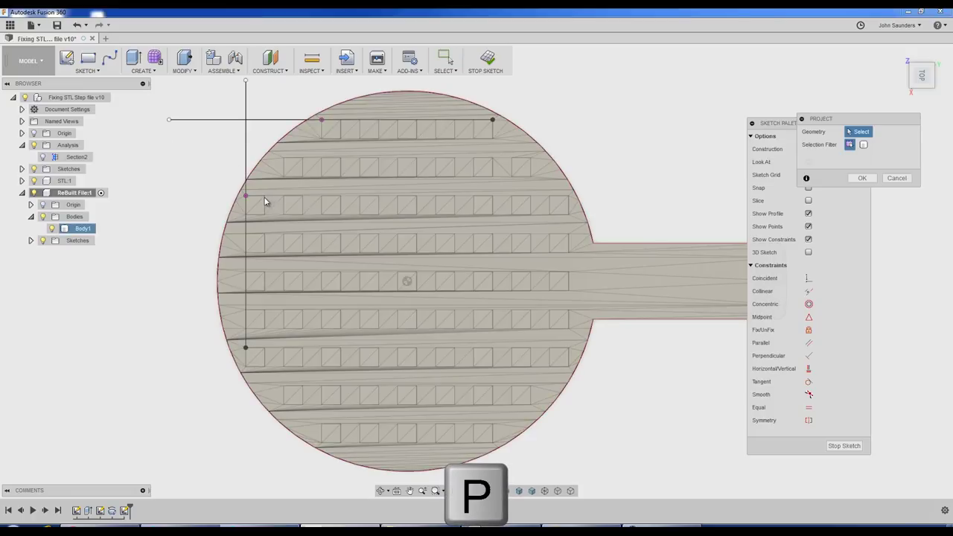
left_click(265, 195)
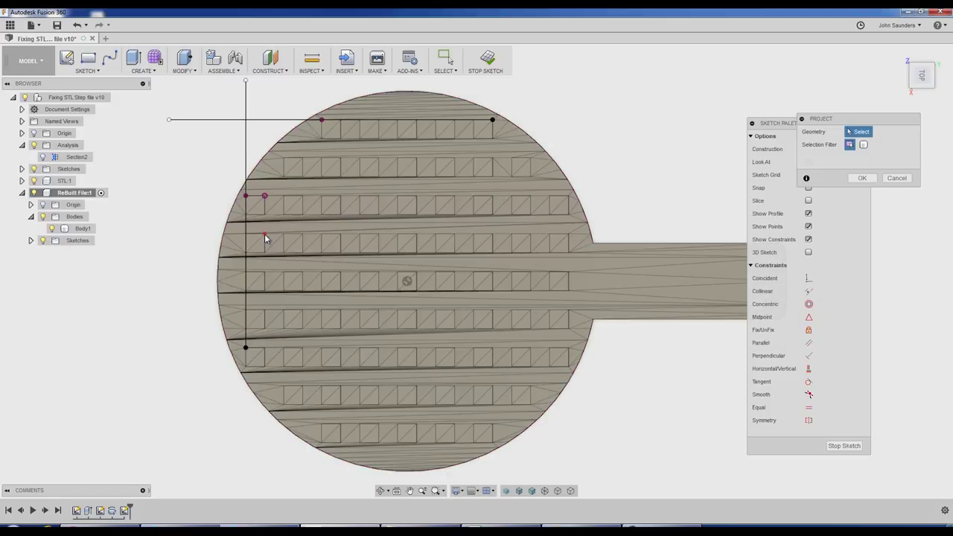
left_click(264, 234)
key("p")
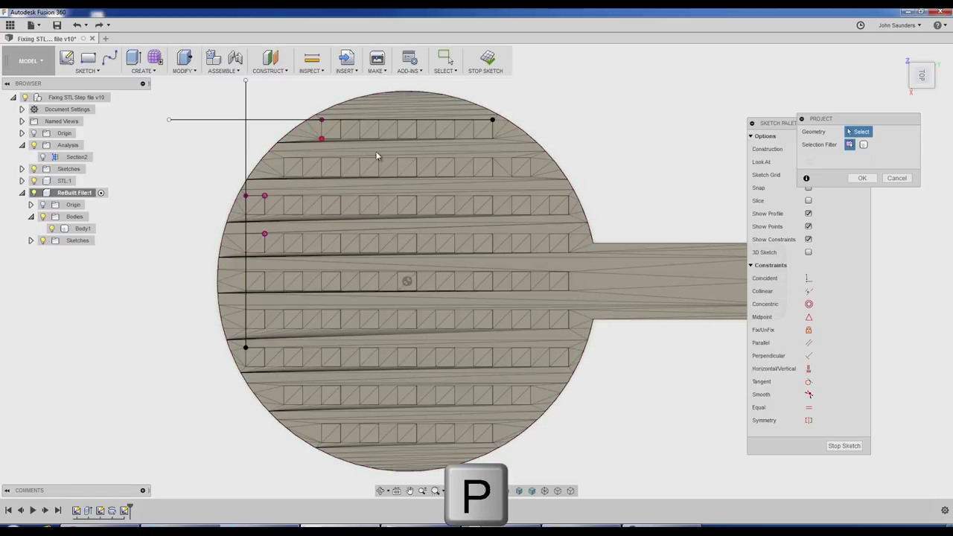
left_click(418, 141)
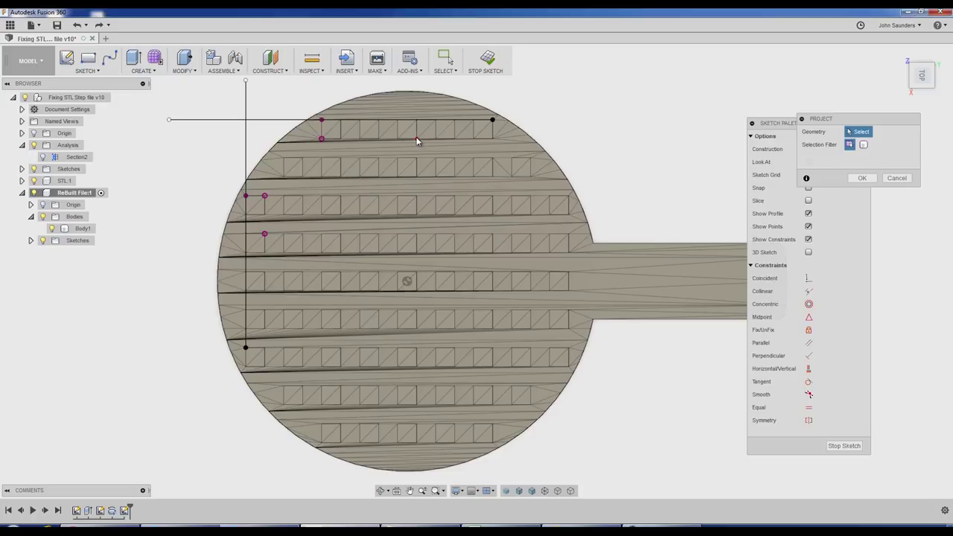
left_click(861, 179)
- Hide the STL and draw two lines past the disc's edge: leftward from row one's lower-right projected point, and upward from the row-four point
left_click(34, 180)
key("l")
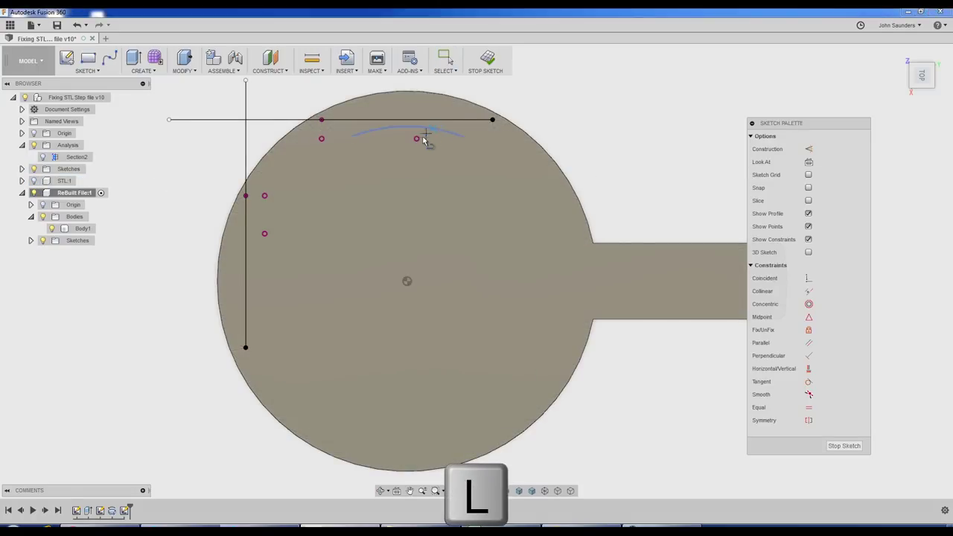
left_click(417, 140)
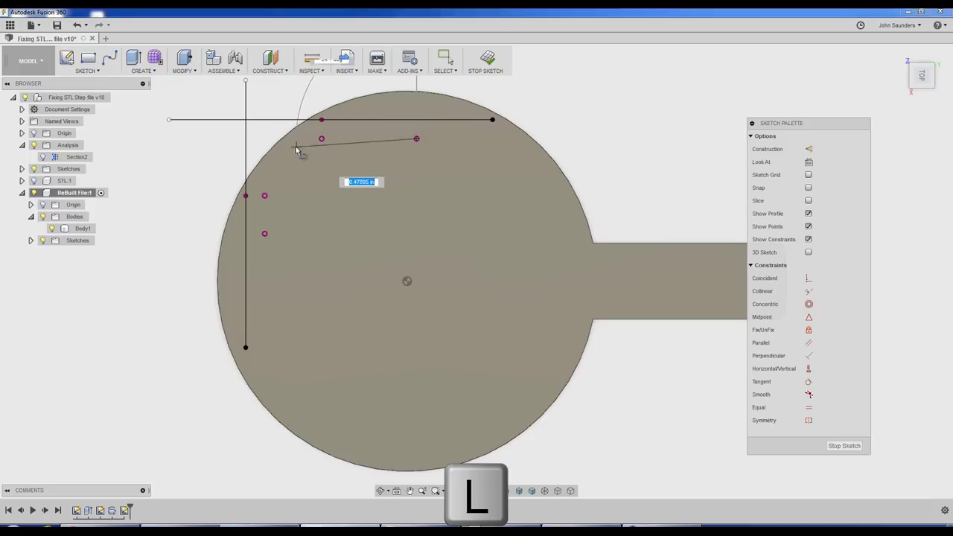
left_click(188, 139)
key("Escape")
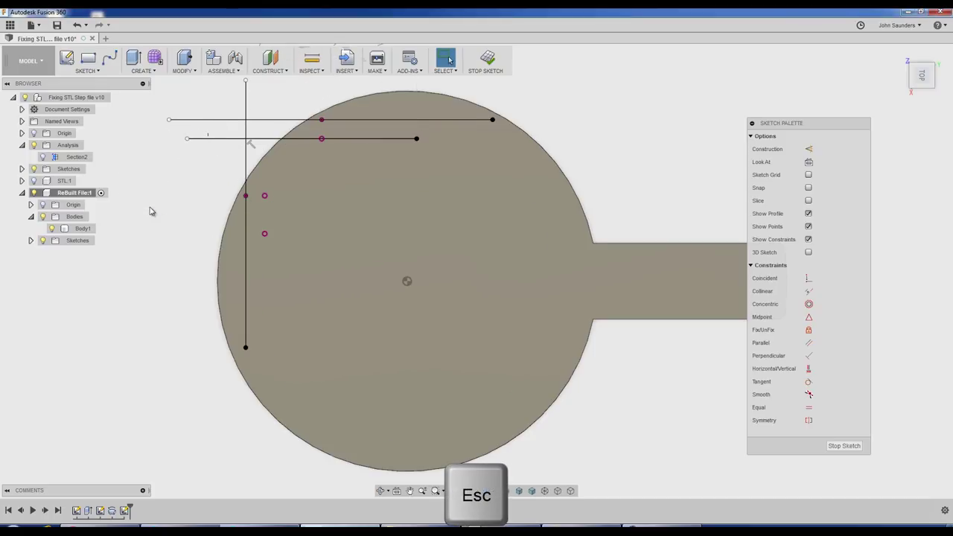
left_click(264, 233)
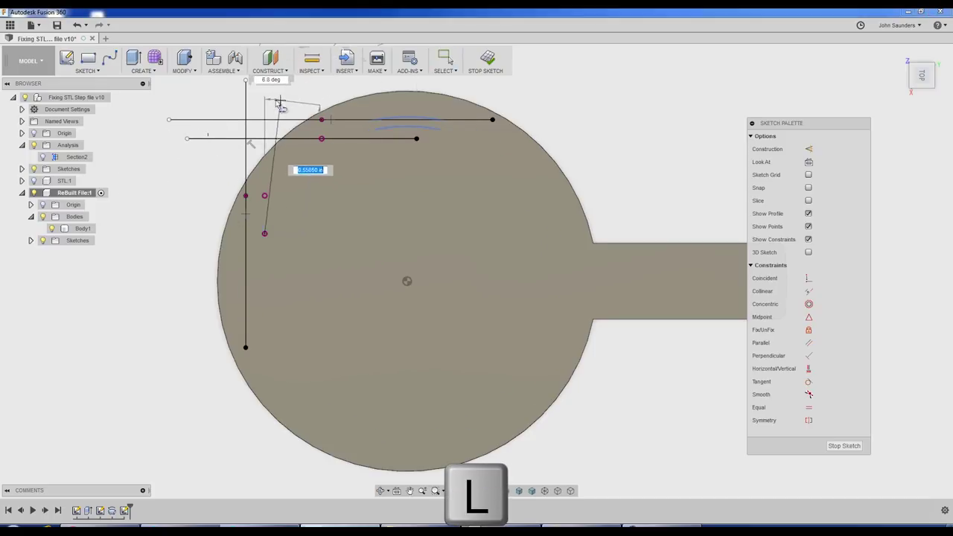
left_click(264, 101)
key("Escape")
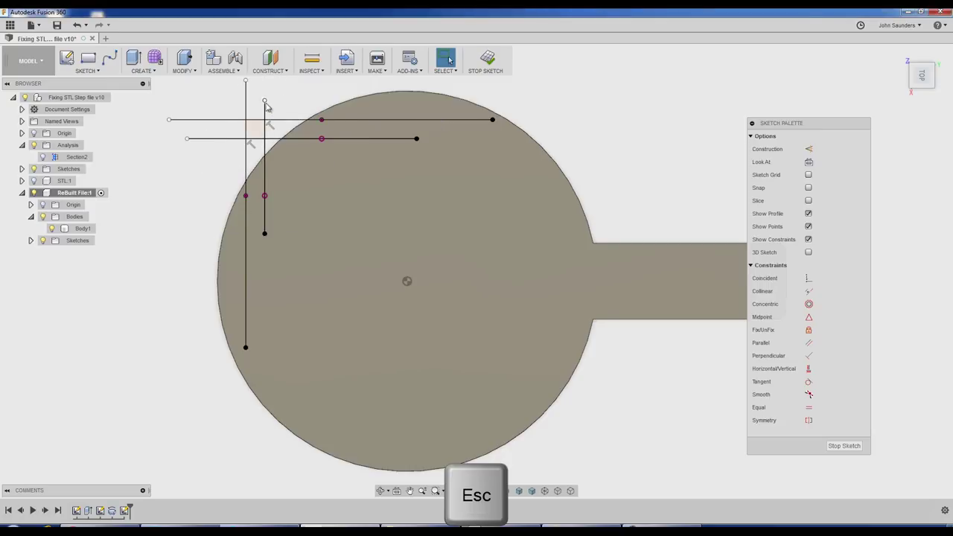
- Show the STL and measure the distance between the upper-left corners of the second and third squares in row three
left_click(34, 180)
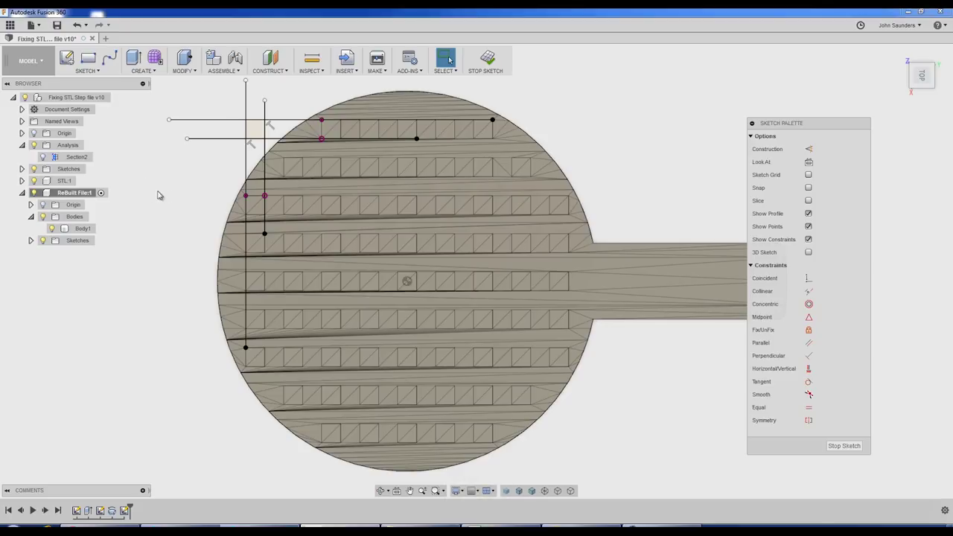
left_click(256, 135)
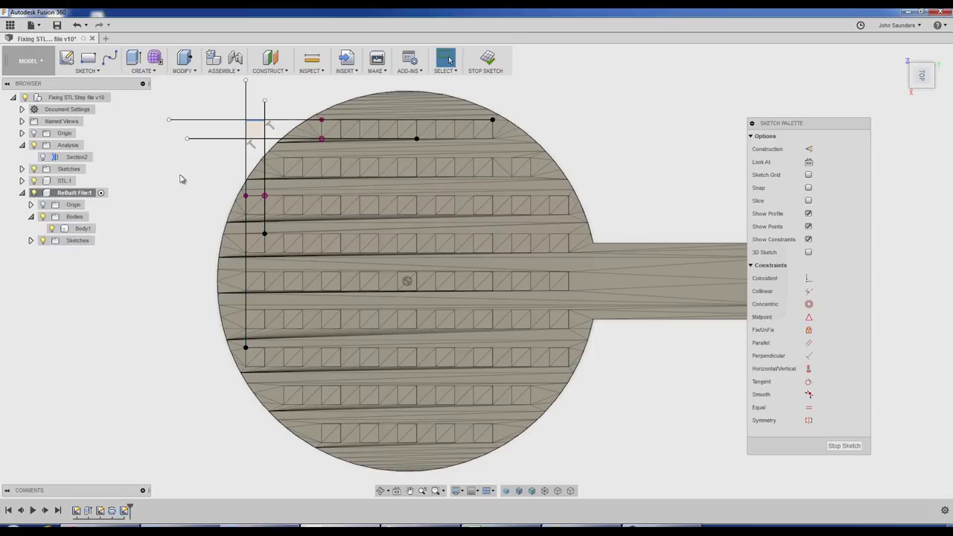
key("i")
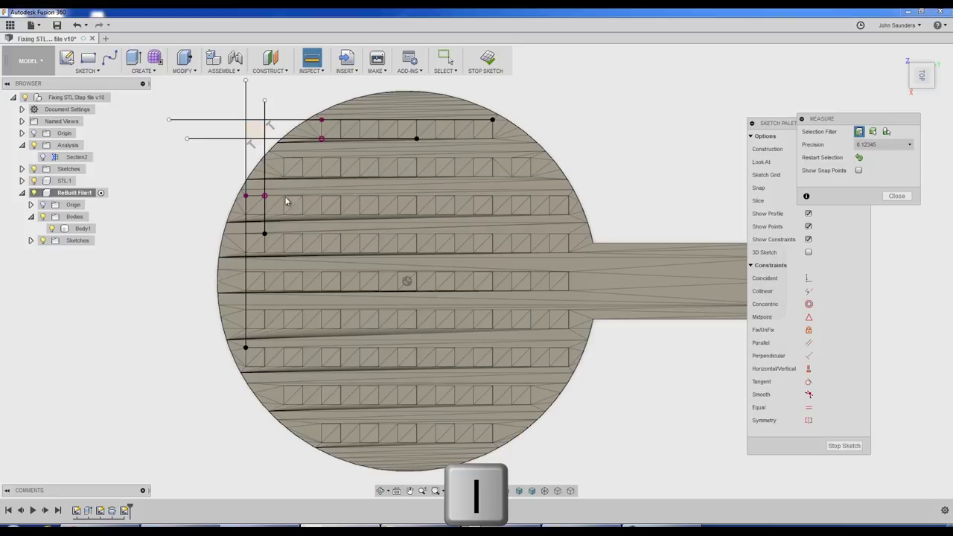
left_click(321, 201)
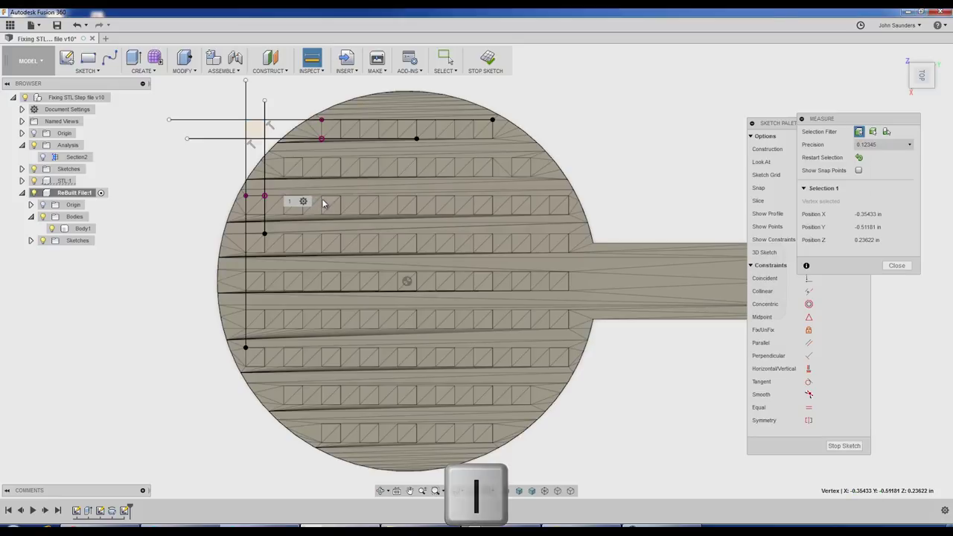
left_click(325, 200)
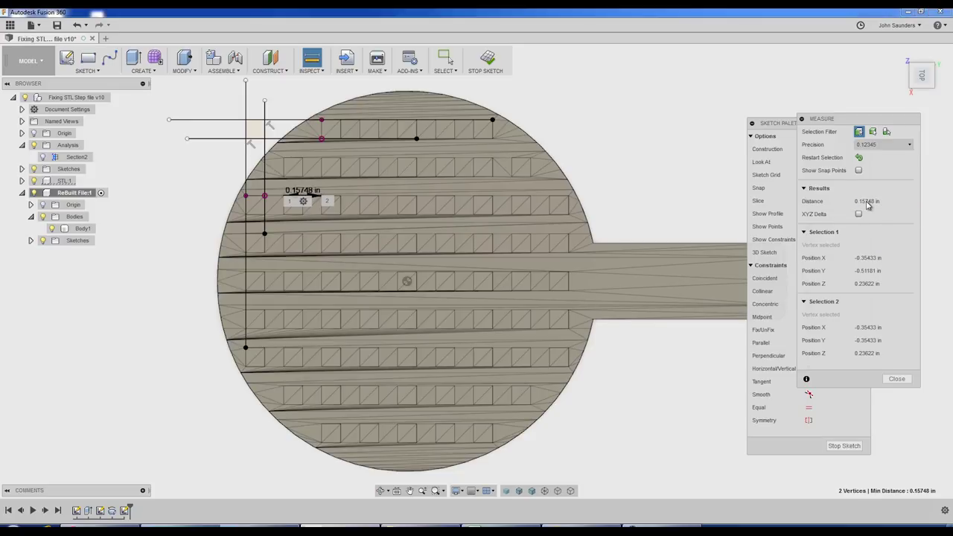
key("Escape")
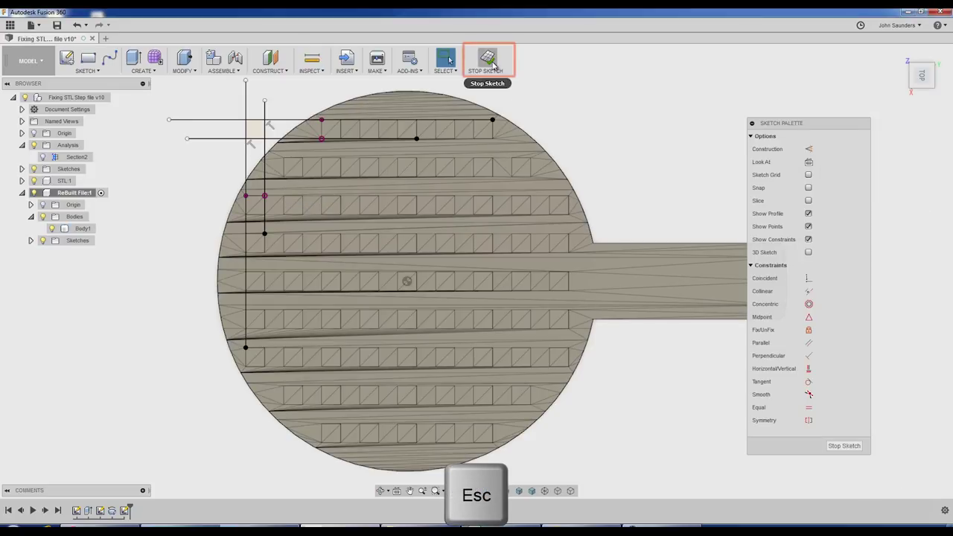
- Finish the sketch and measure the vertical edge of the first raised square in row two for its height
left_click(489, 61)
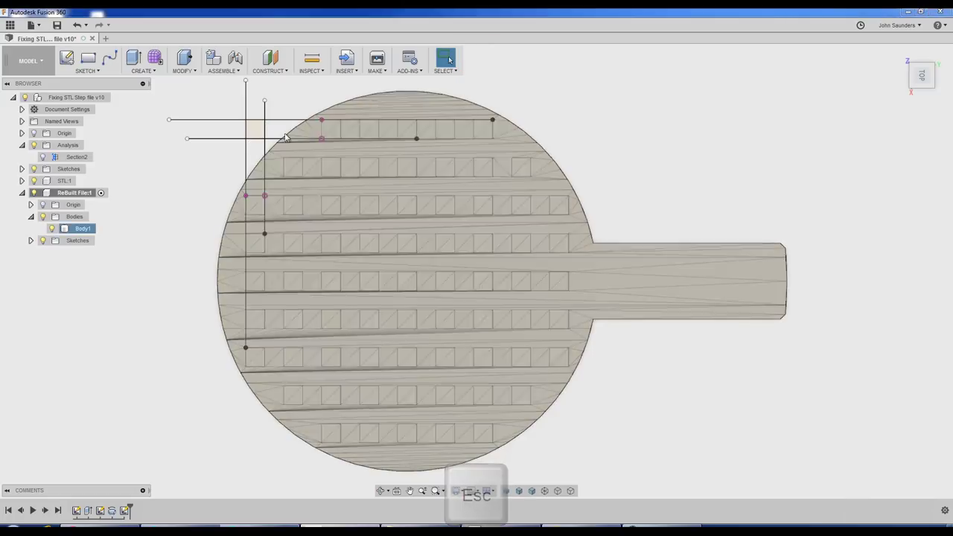
mouse_move(263, 153)
middle_mouse_down("shift")
mouse_move(187, 154)
mouse_move(201, 141)
middle_mouse_up("shift")
scroll(275, 158, "up", 3)
key("i")
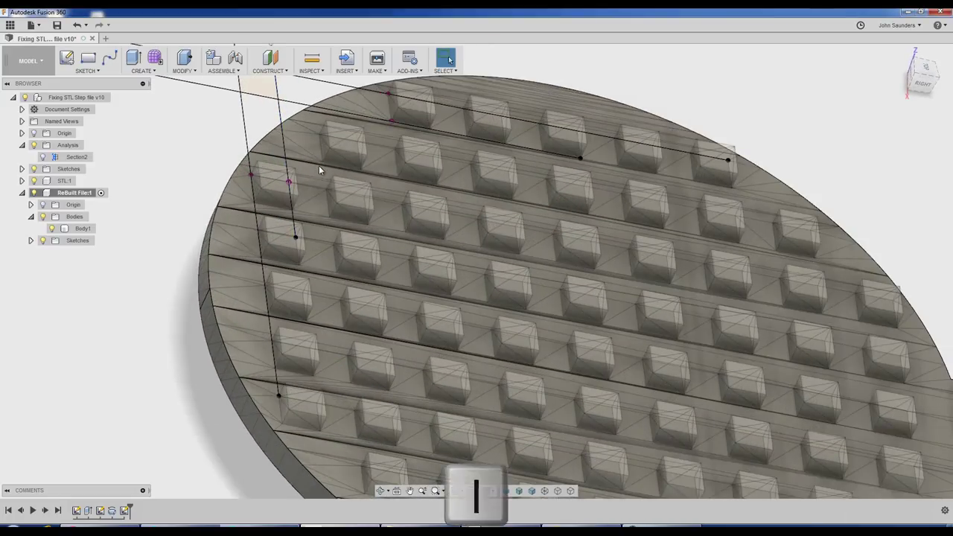
left_click(324, 156)
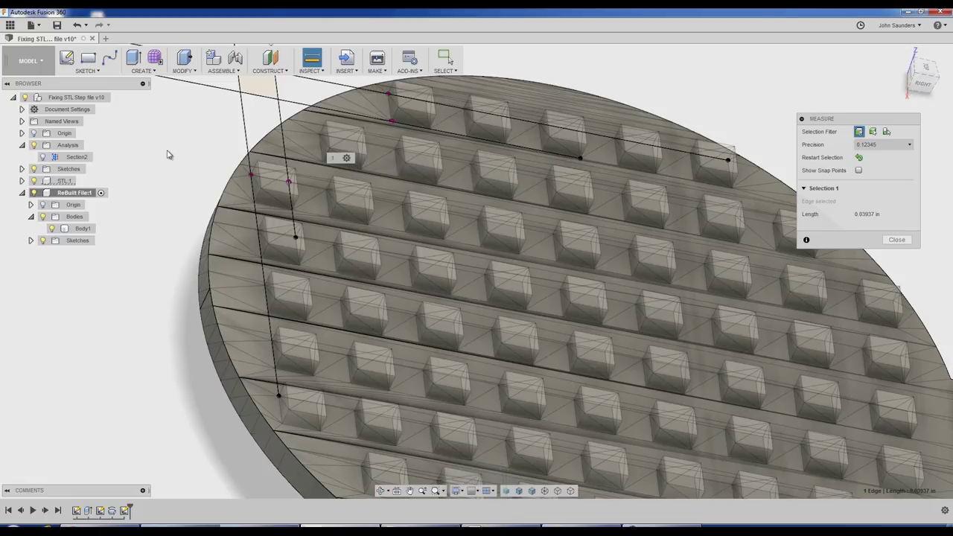
key("Escape")
- Hide the STL and extrude the small square profile outside the disc by 0.03937 in as a new body
scroll(169, 166, "down", 3)
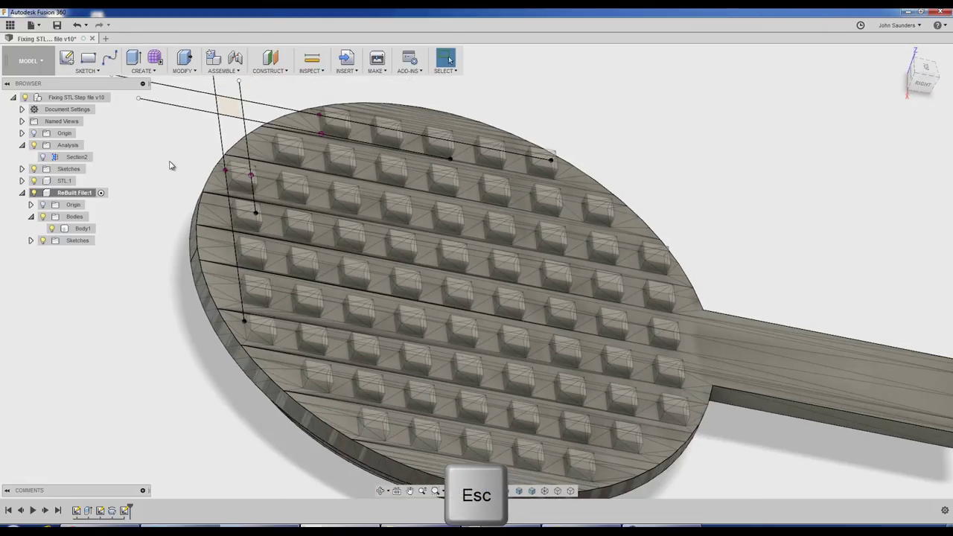
key("e")
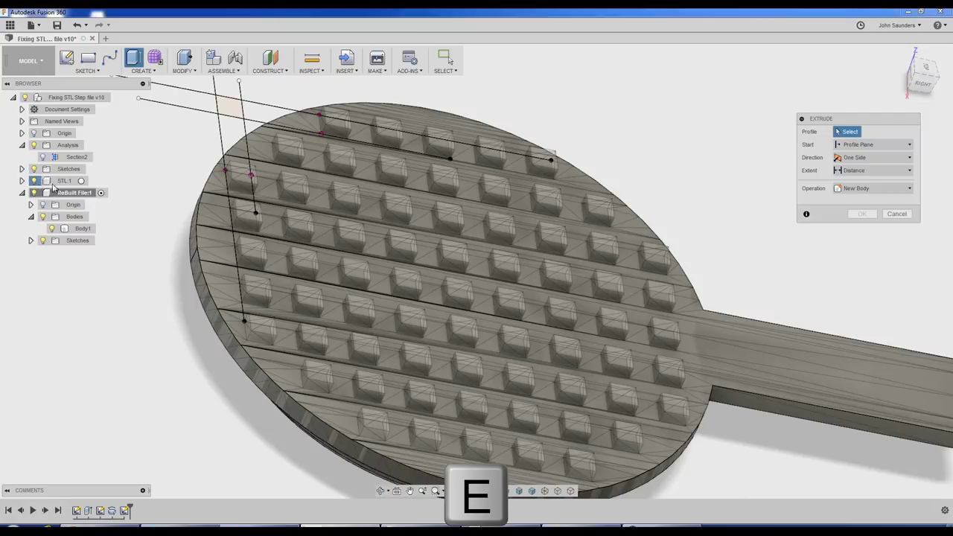
left_click(383, 126)
type("0.15748")
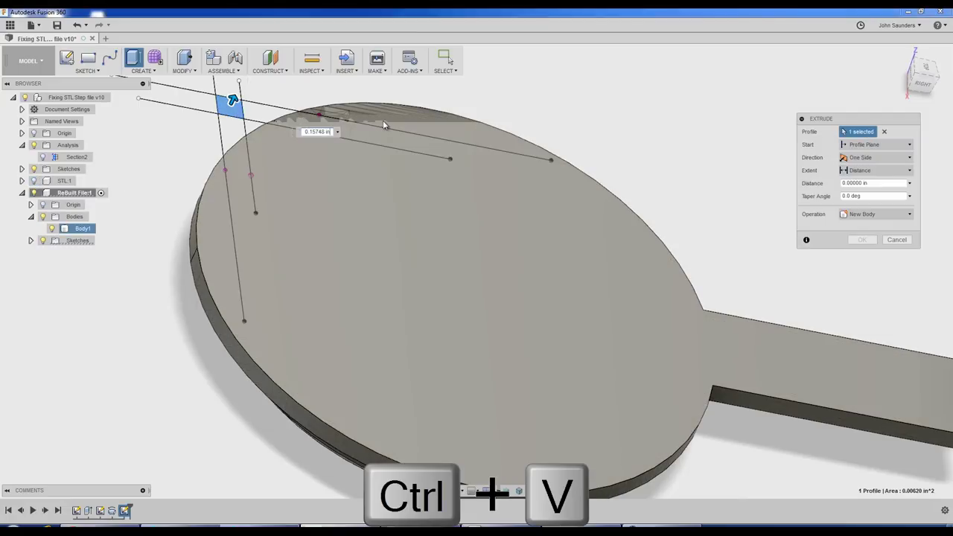
key("Return")
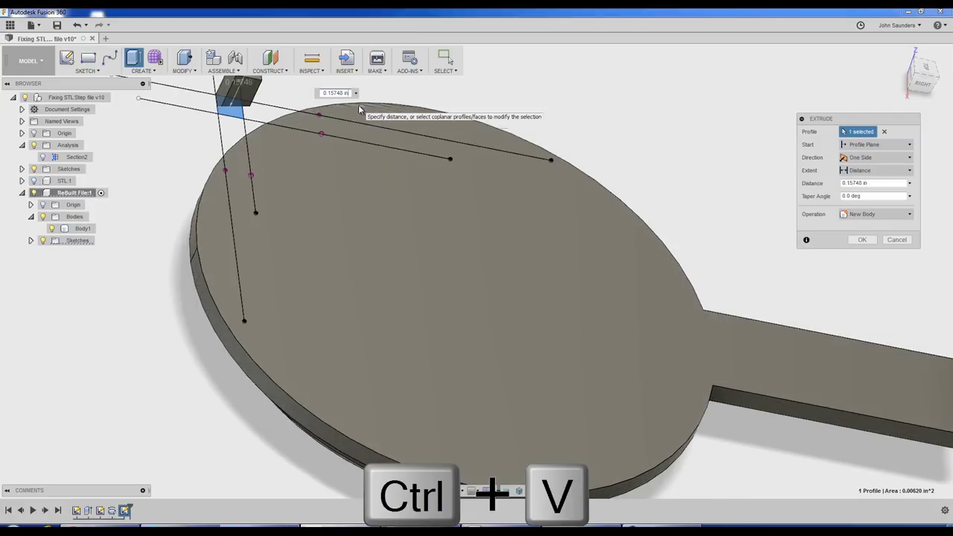
key("ctrl+shift+a")
key("ctrl+shift+Home")
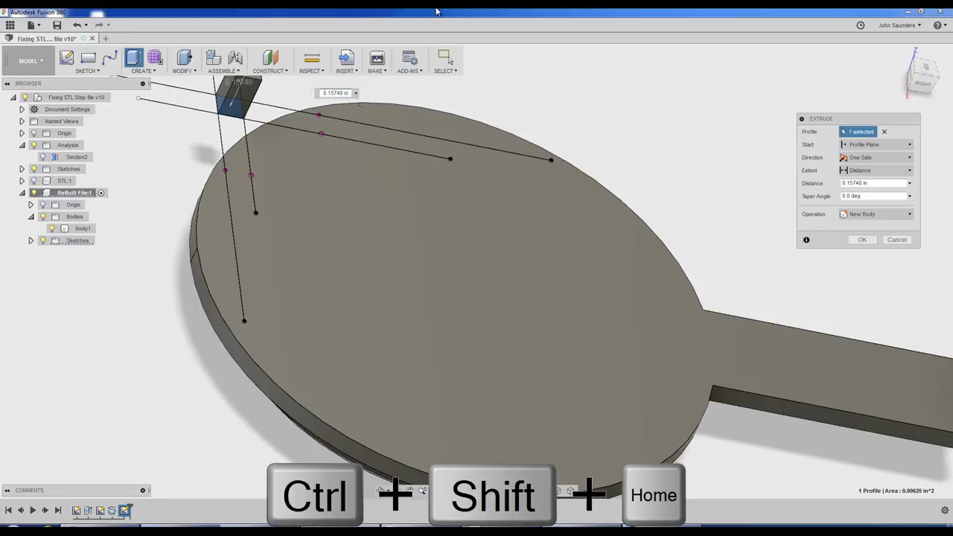
key("shift+Home")
key("ctrl+c")
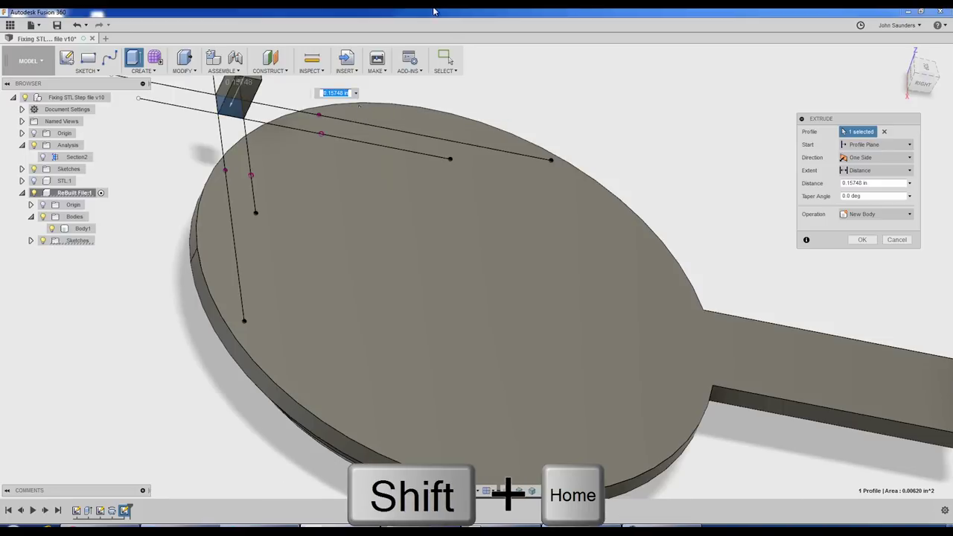
type("0.03937")
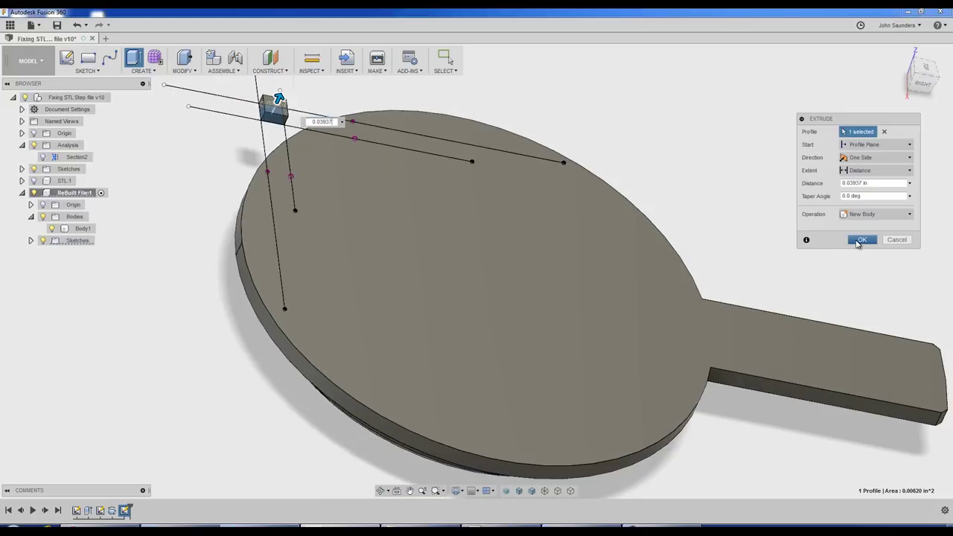
left_click(859, 240)
- Start a rectangular pattern of type Features with the small square block's extrude feature as the object
left_click(141, 72)
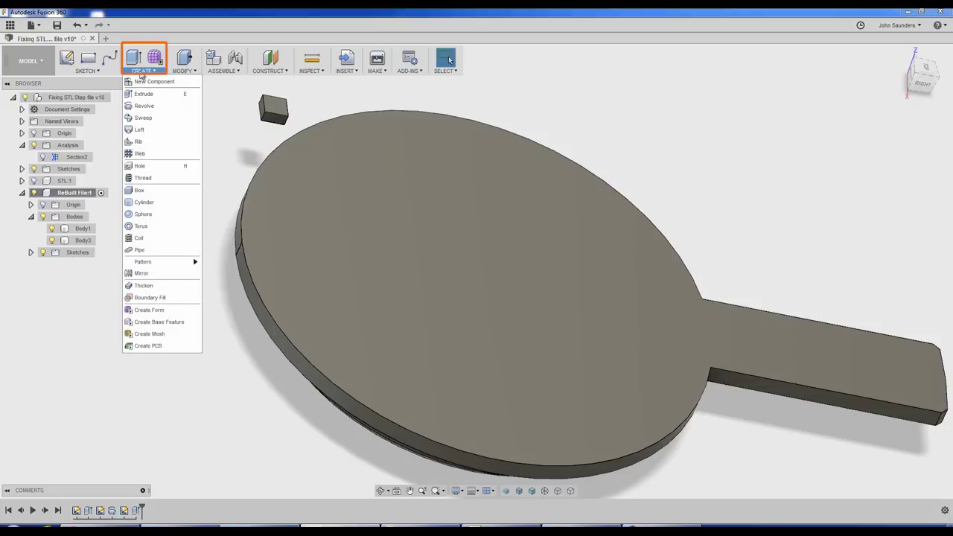
mouse_move(186, 262)
left_click(266, 263)
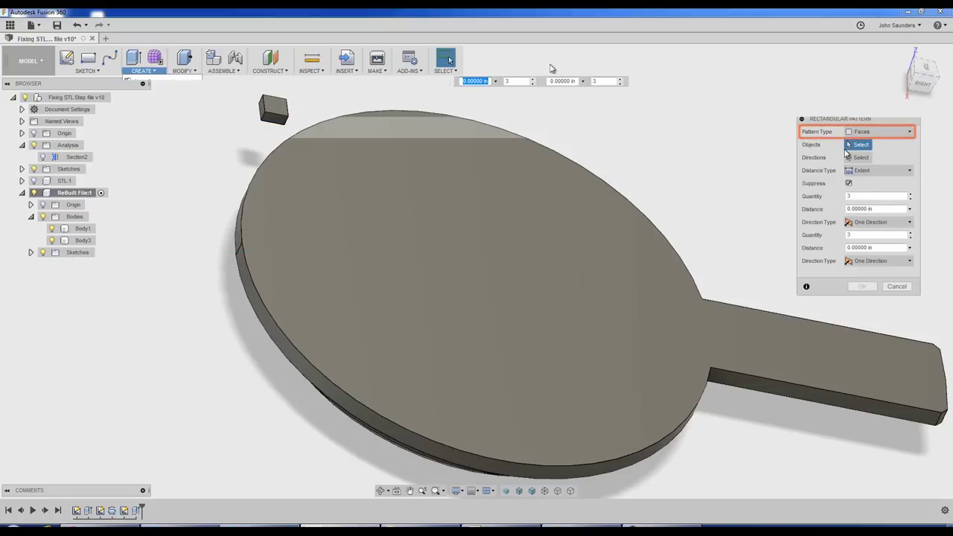
left_click(861, 134)
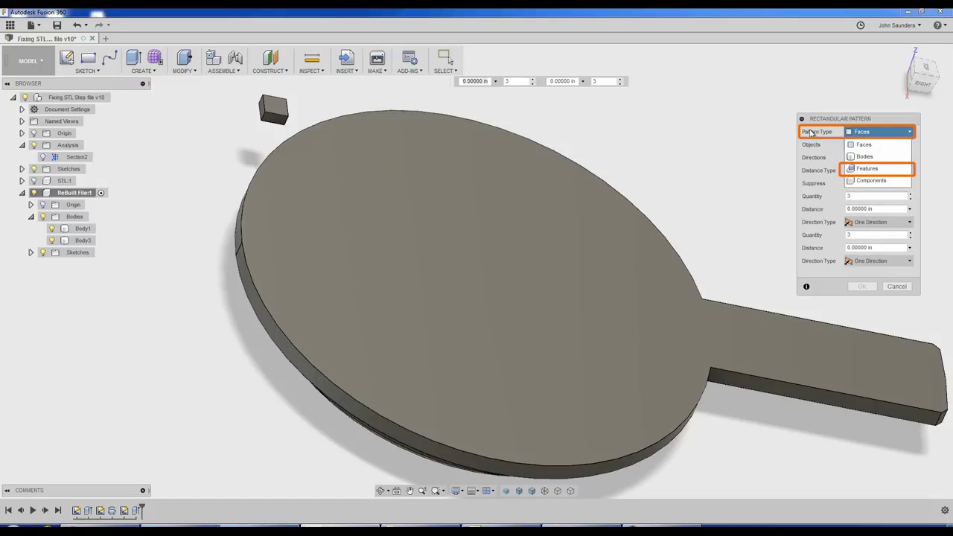
left_click(866, 168)
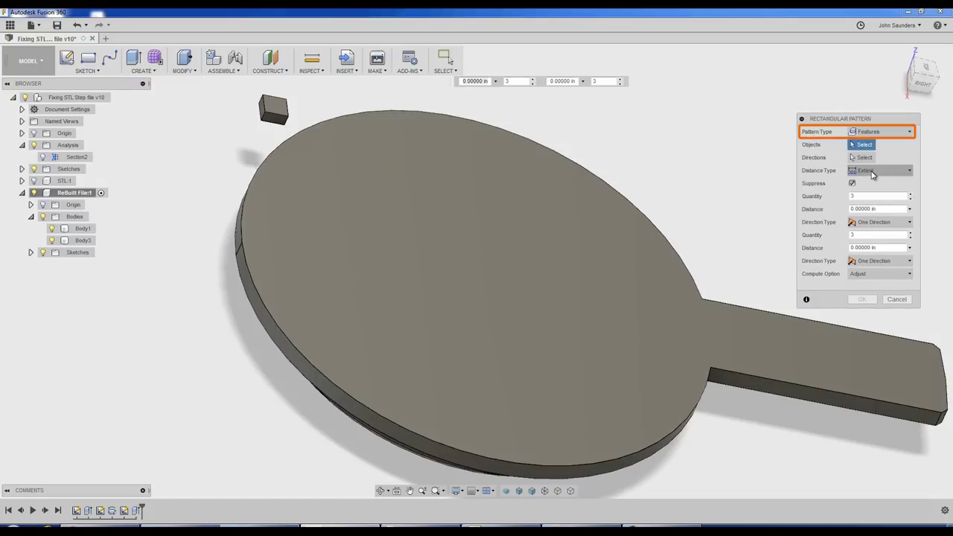
left_click(137, 511)
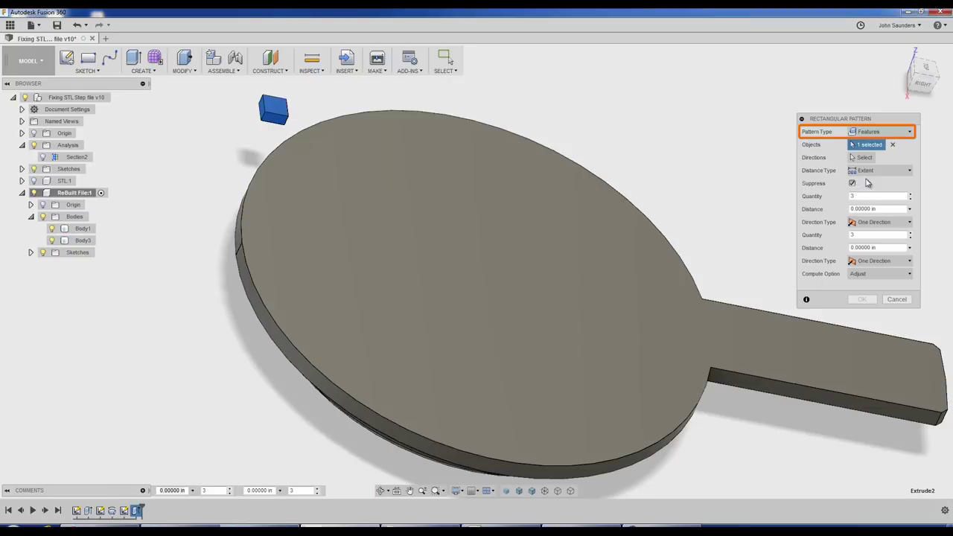
- Set the pattern's distance type to Spacing, with a quantity of 8 and a distance of 0.15748 in for the first direction
left_click(869, 170)
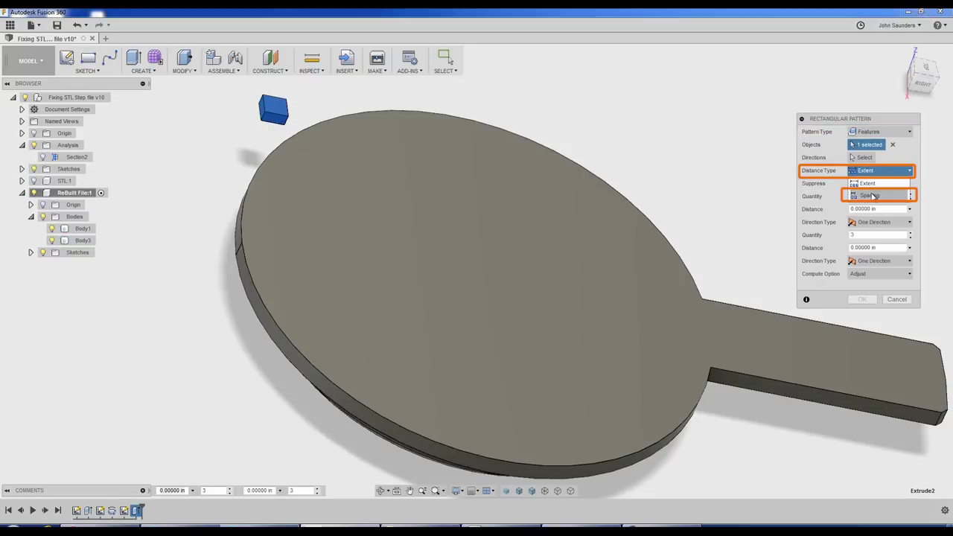
left_click(873, 198)
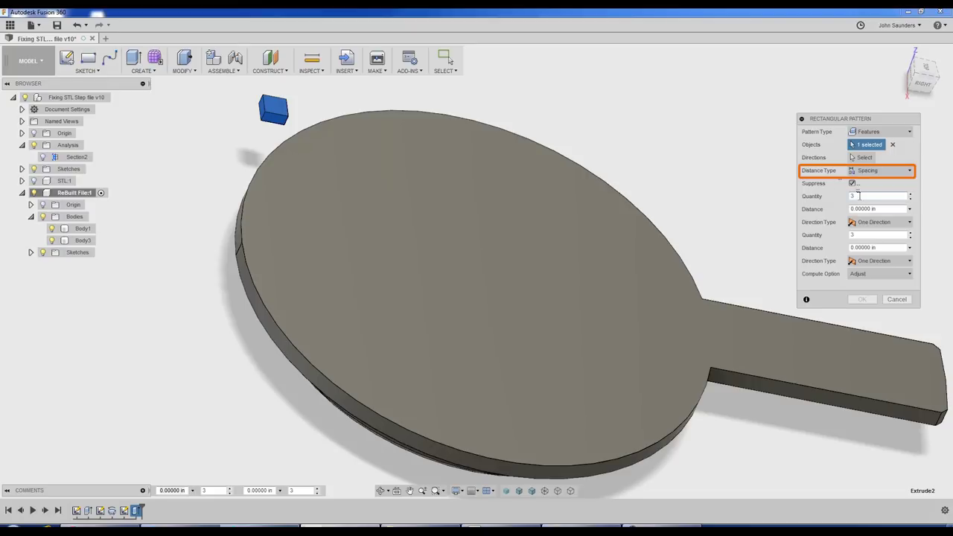
double_click(858, 195)
type("8")
key("Tab")
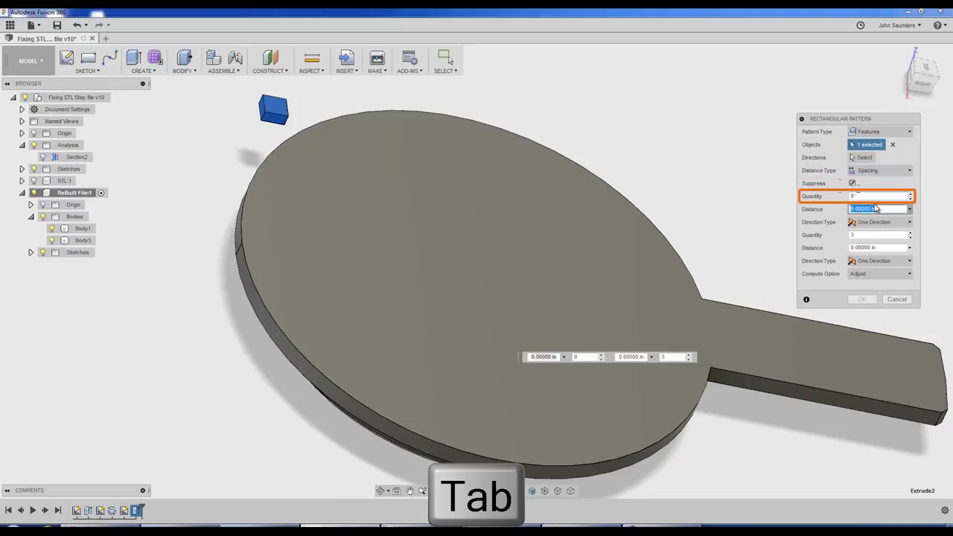
key("ctrl+v")
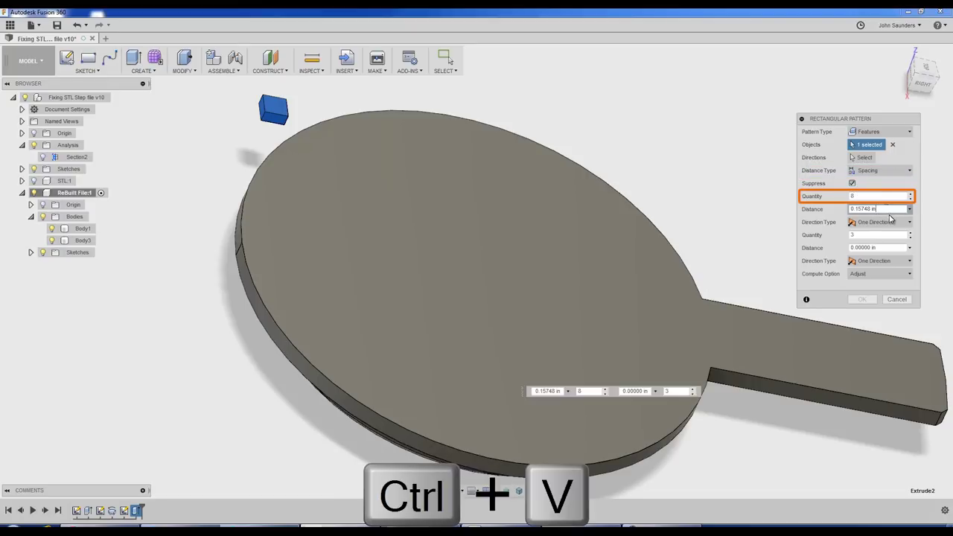
- Pick the block's edge as the pattern direction and set the first direction to a quantity of 8 at 0.15748 in spacing
left_click(863, 157)
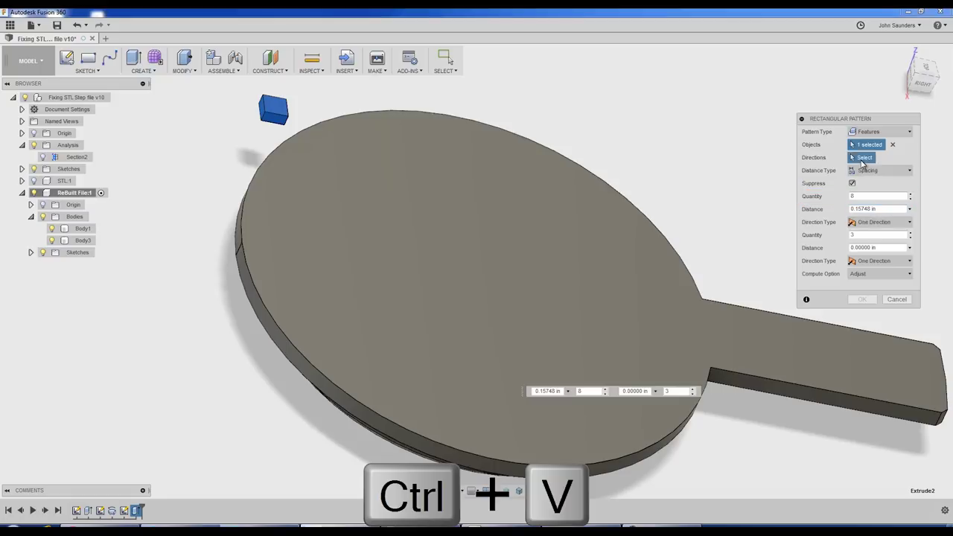
left_click(275, 102)
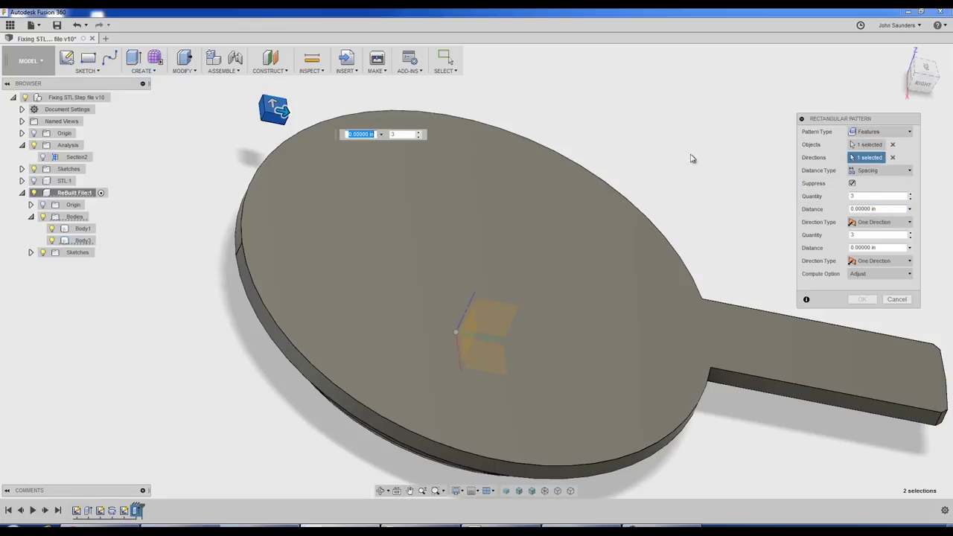
left_click(889, 209)
key("ctrl+v")
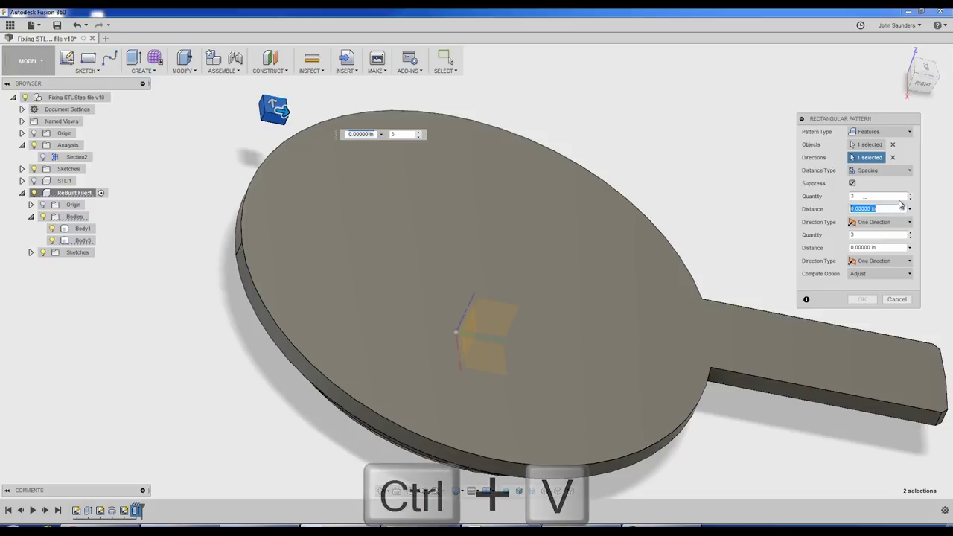
left_click(875, 235)
key("shift+Tab")
key("ctrl+c")
type("8")
key("shift+Tab")
key("Tab")
key("ctrl+v")
key("Tab")
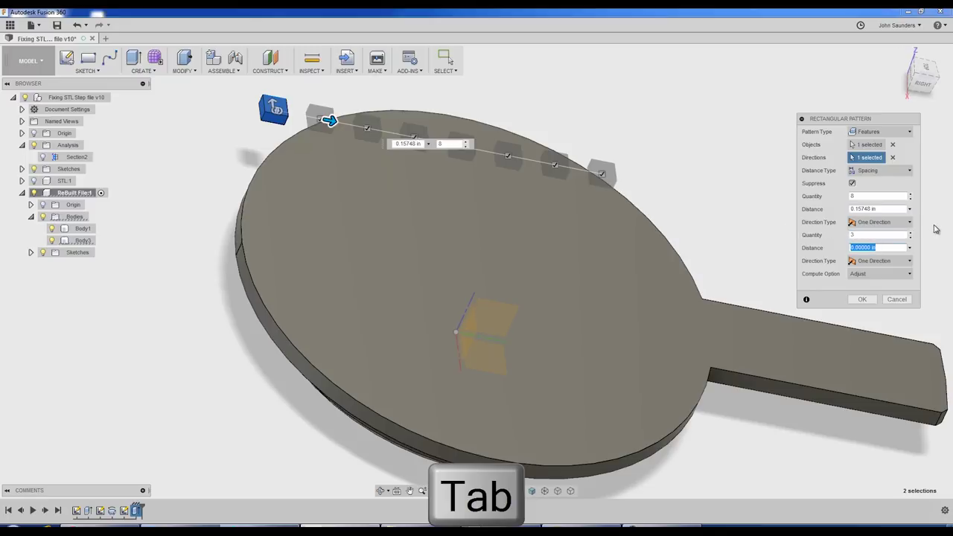
- Set the pattern's second direction to a quantity of 8 at -0.15748 in spacing, running across the disc
key("shift+Tab")
type("8")
key("Tab")
key("ctrl+v")
key("Tab")
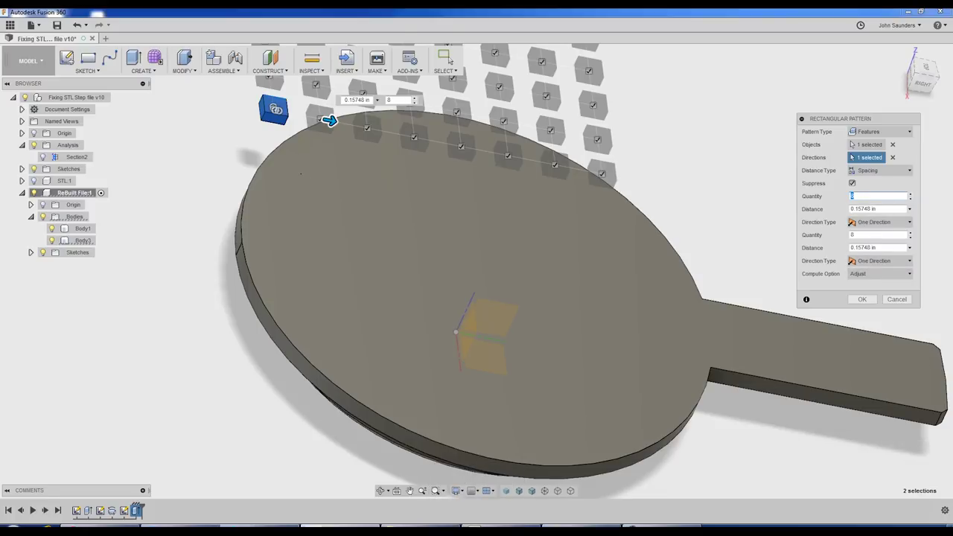
scroll(700, 165, "down", 1)
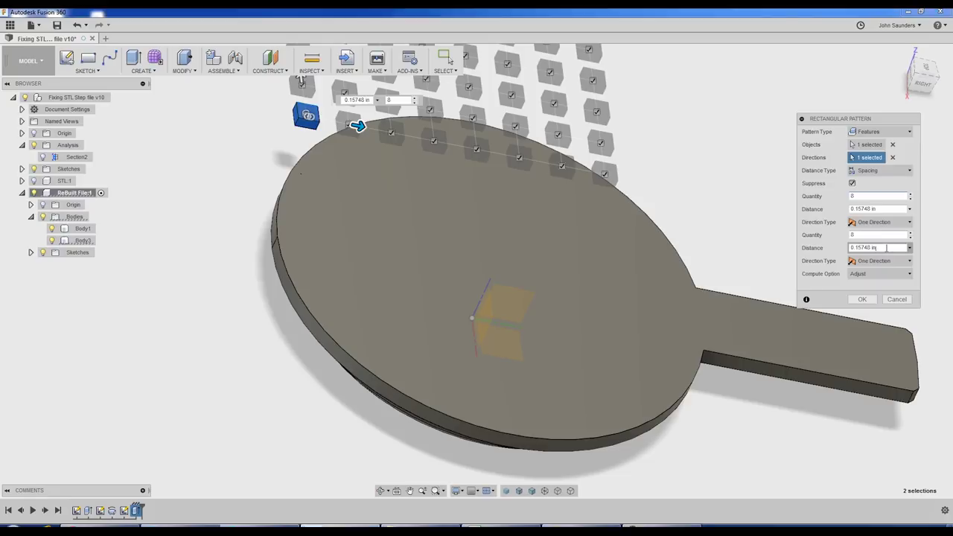
key("Home")
type("-")
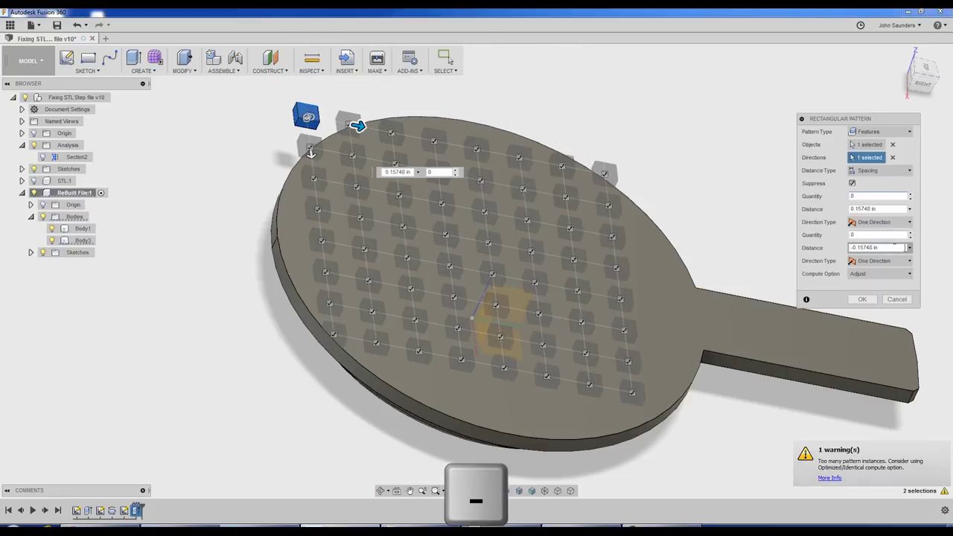
- View the pattern from the top and raise the quantity to 9 in both directions
left_click(930, 64)
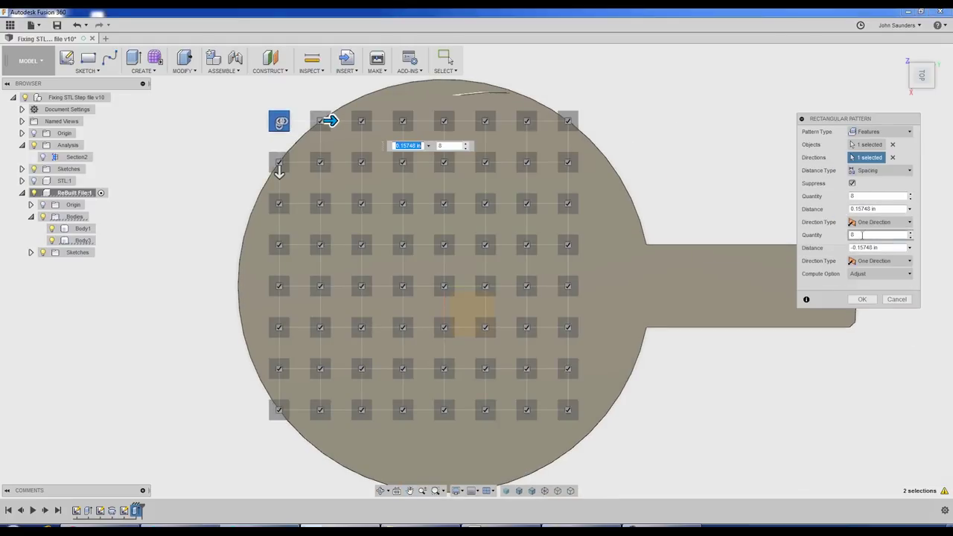
left_click(873, 196)
type("9")
key("Tab")
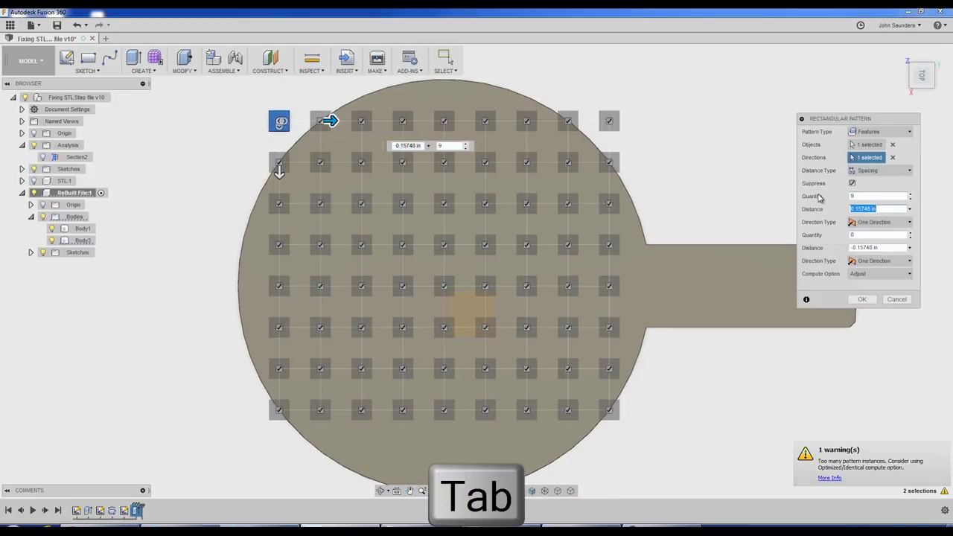
key("Tab")
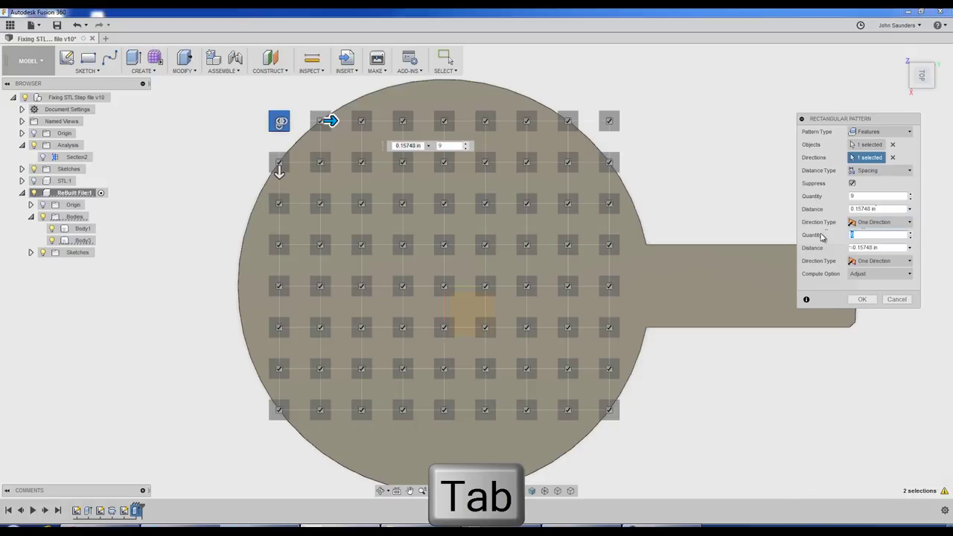
type("9")
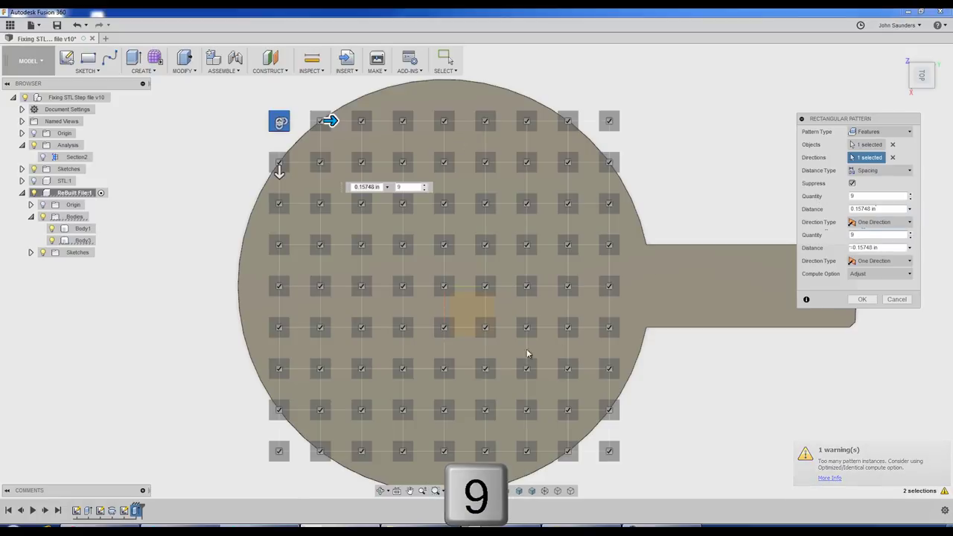
- Suppress the three pattern occurrences overhanging the disc at each of the grid's two lower corners
left_click(278, 450)
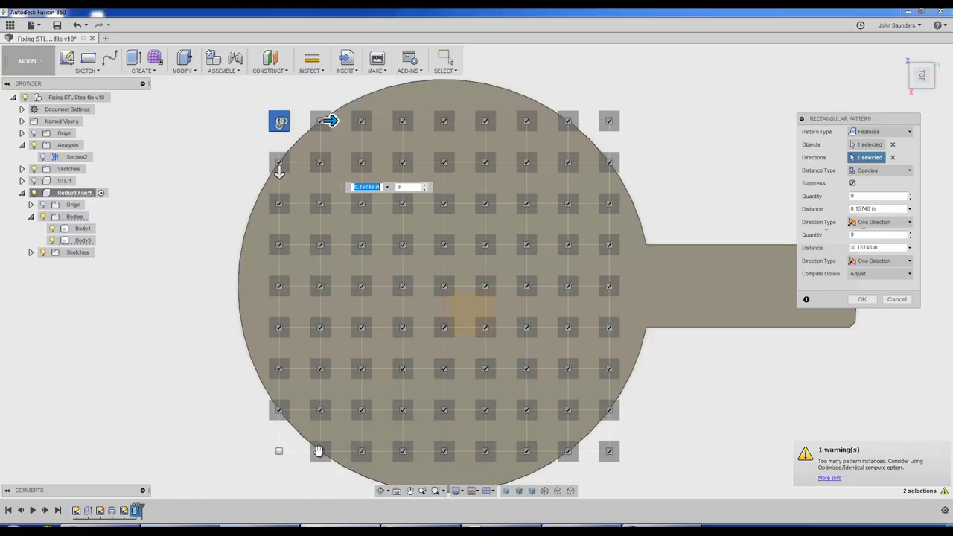
left_click(320, 451)
left_click(279, 409)
left_click(568, 450)
left_click(609, 450)
left_click(609, 408)
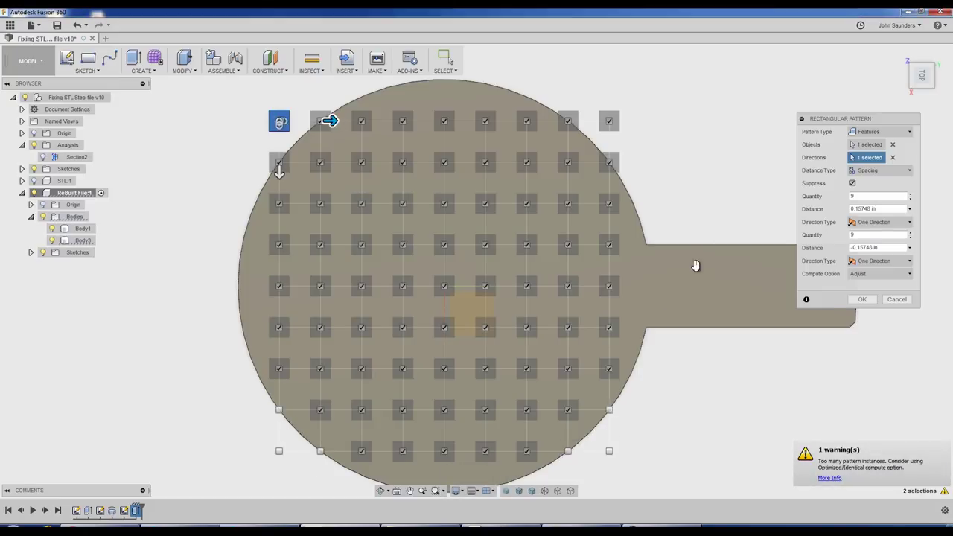
- Suppress the three overhanging occurrences at the grid's upper corner on the handle side and create the pattern
scroll(695, 264, "up", 1)
left_click(601, 149)
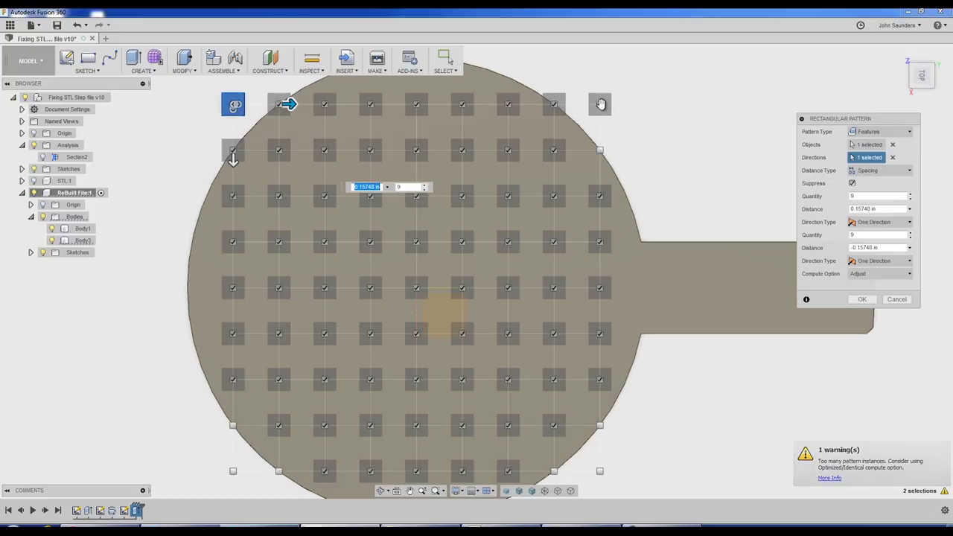
left_click(600, 104)
left_click(554, 104)
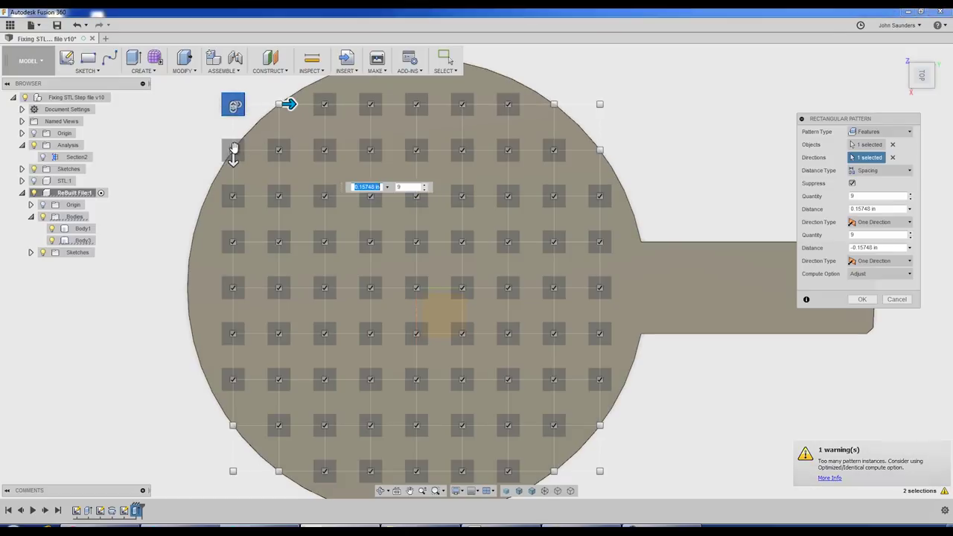
scroll(230, 107, "up", 3)
scroll(230, 110, "up", 2)
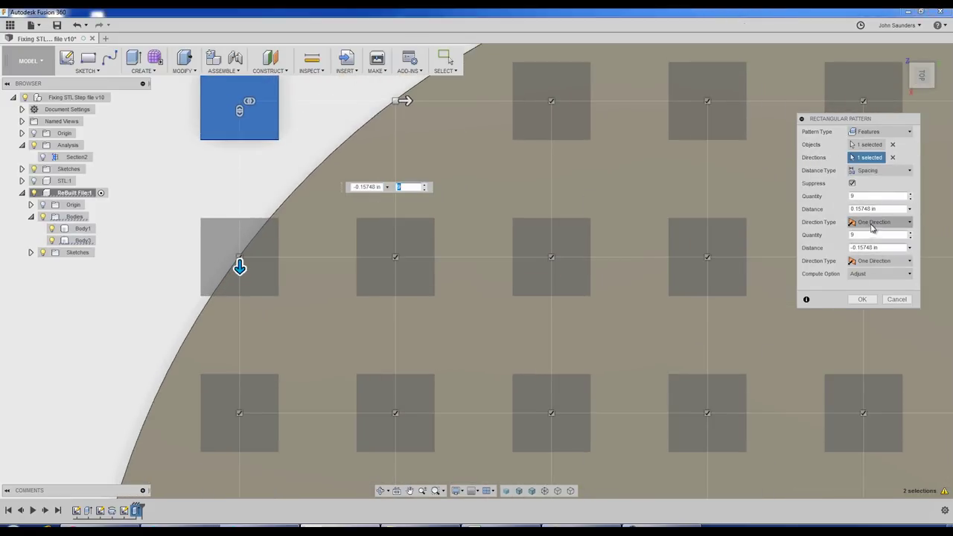
scroll(566, 232, "down", 3)
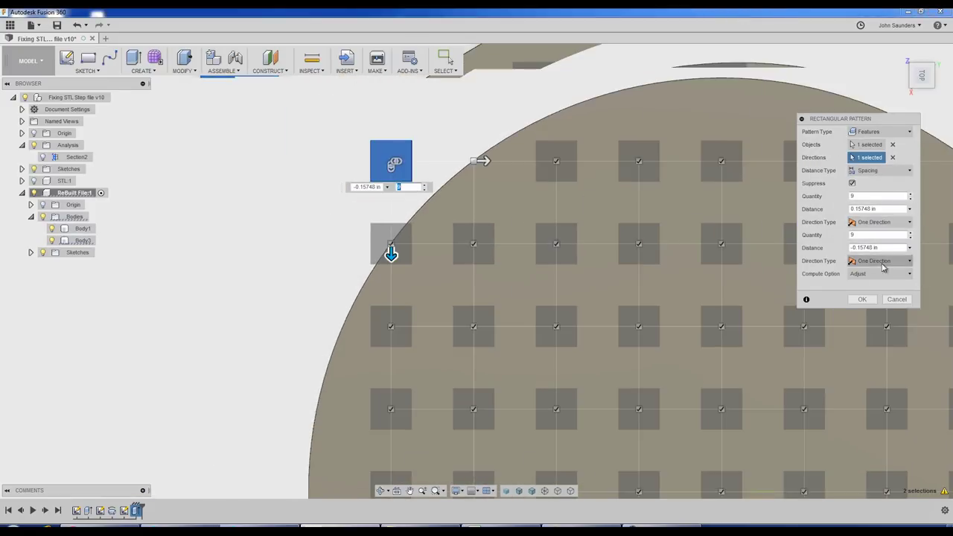
left_click(862, 299)
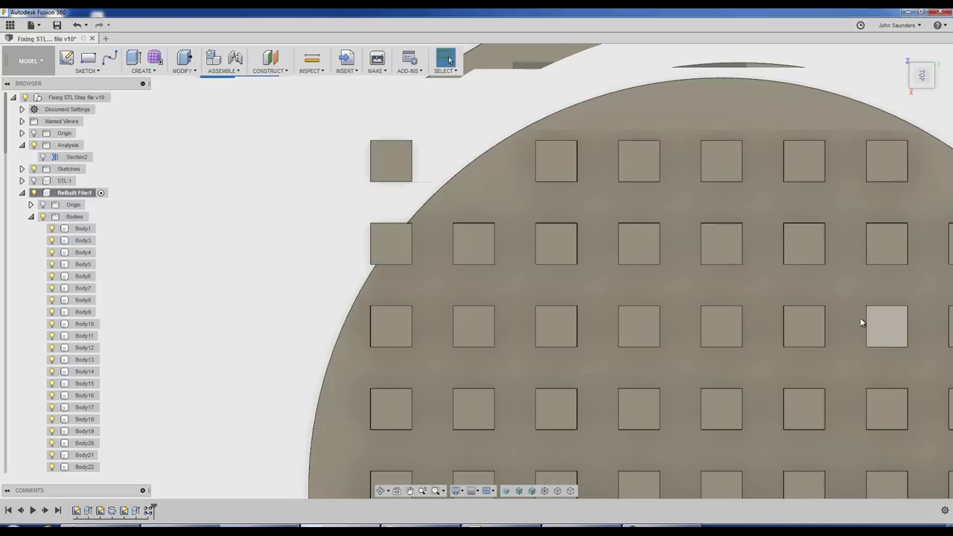
- Reopen the rectangular pattern for editing and suppress the three overhanging occurrences at each of the grid's two lower corners
middle_click_drag(774, 313, 648, 262)
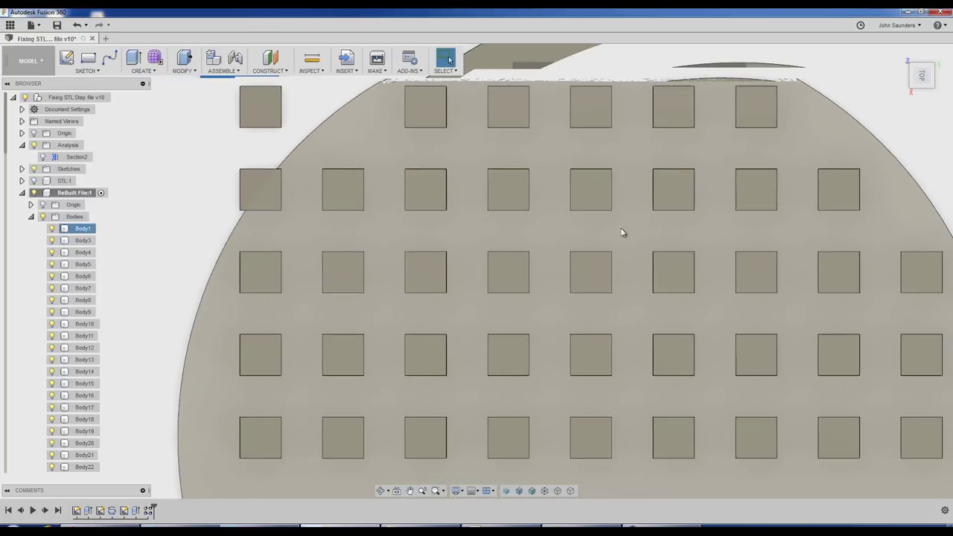
scroll(559, 264, "down", 3)
scroll(448, 259, "down", 1)
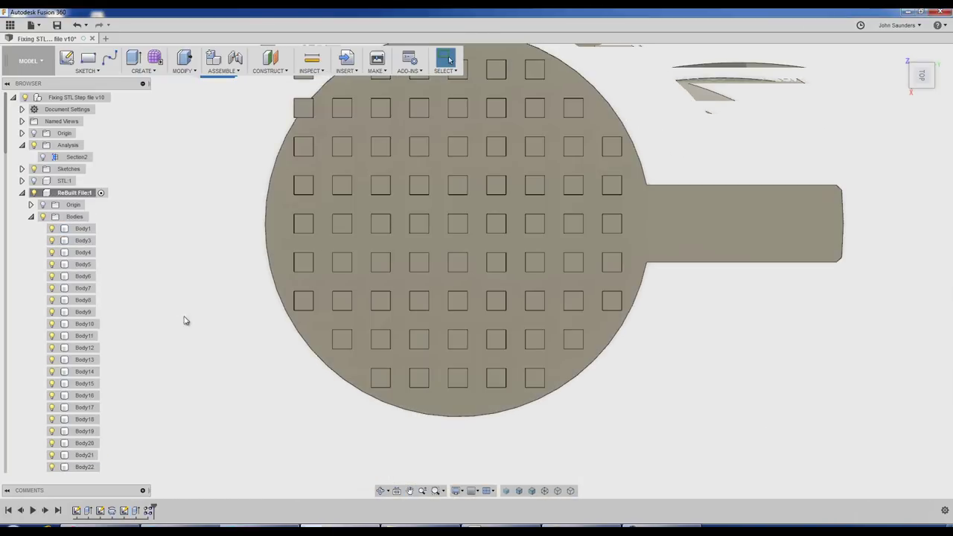
right_click(149, 511)
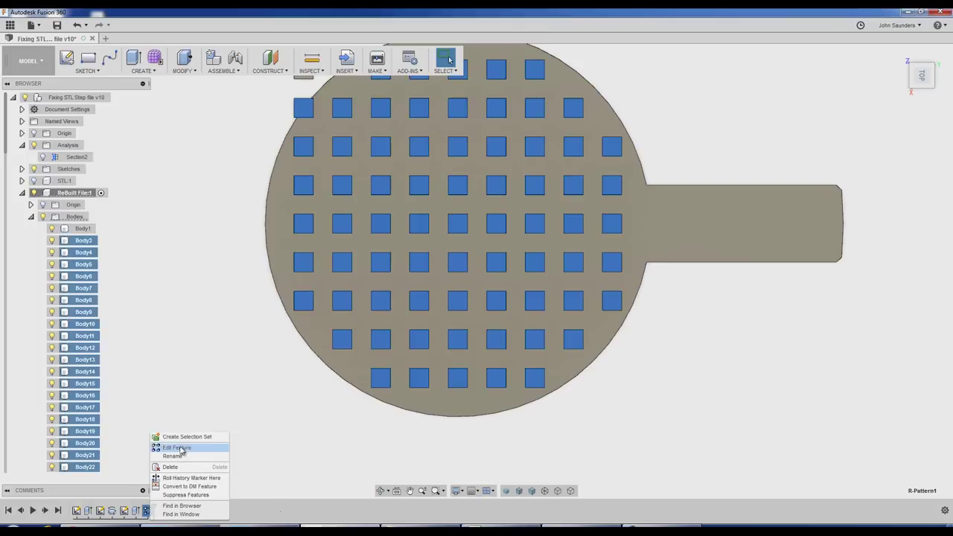
left_click(173, 451)
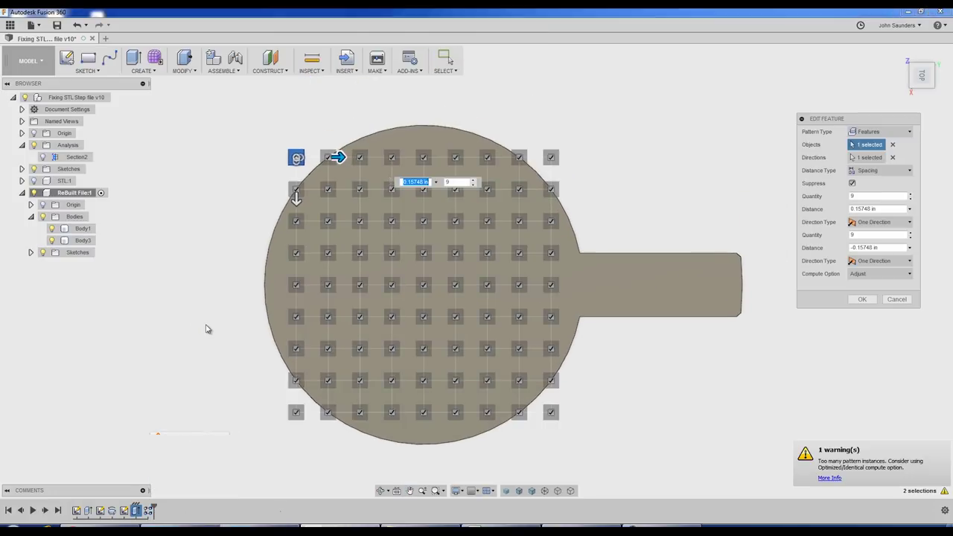
left_click(295, 379)
left_click(295, 412)
left_click(327, 412)
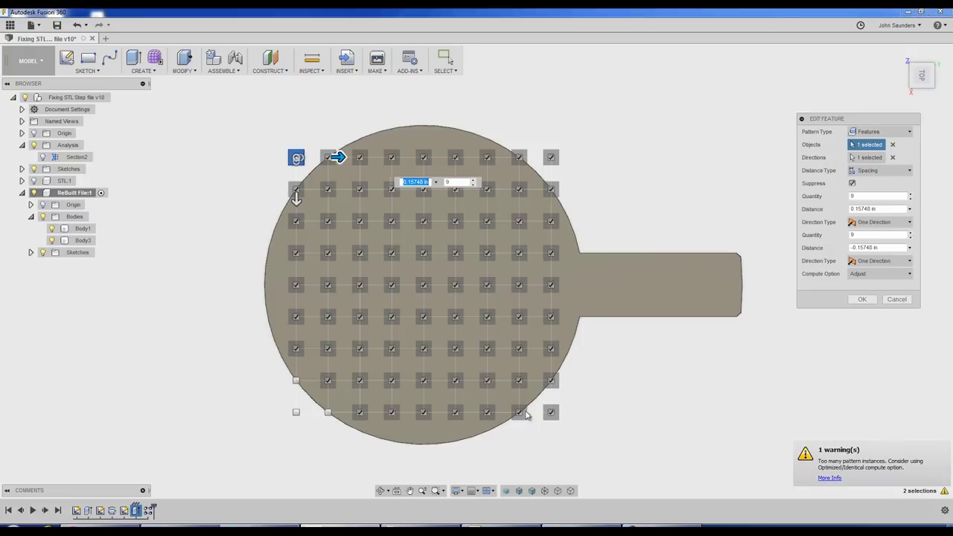
left_click(519, 412)
left_click(551, 412)
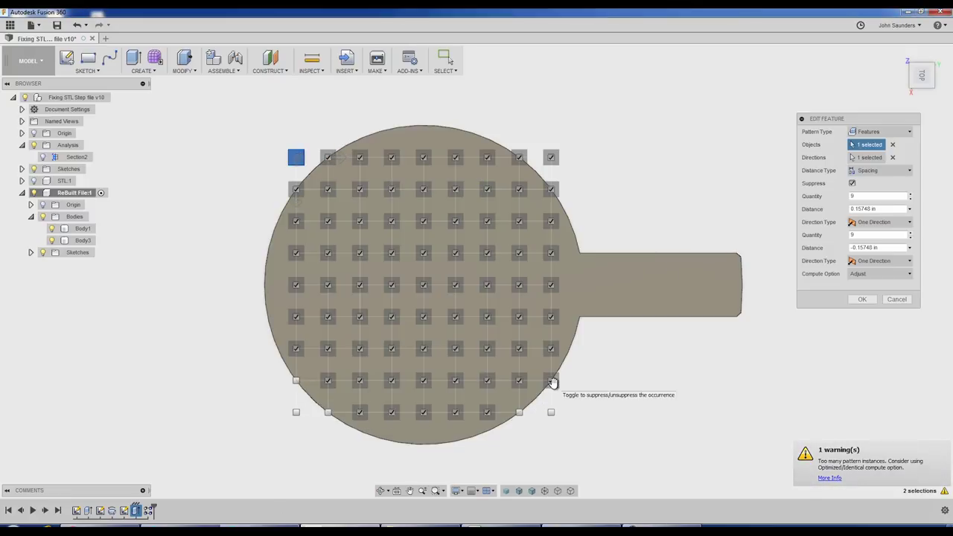
left_click(551, 379)
- Suppress the three overhanging occurrences at the handle-side upper corner and the two next to the original block, and apply the edit
left_click(551, 188)
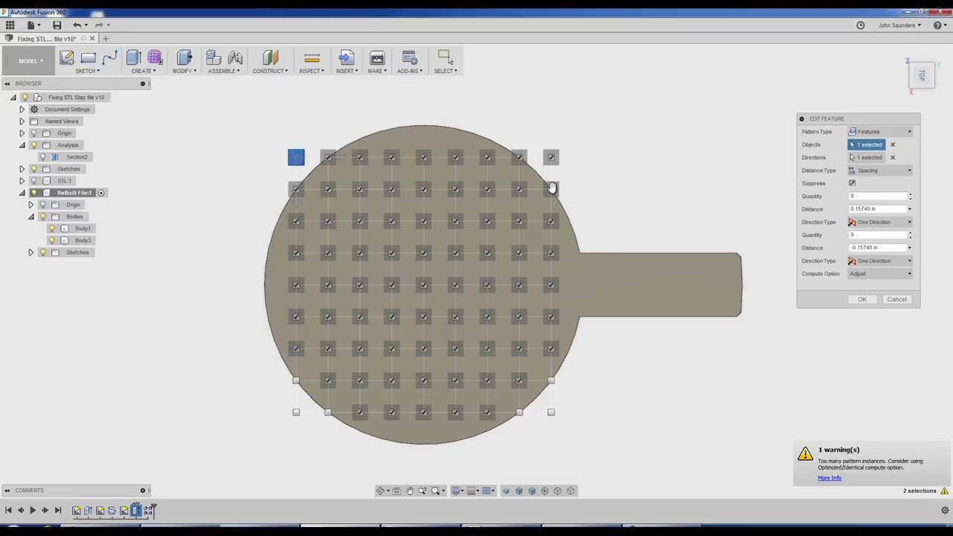
left_click(551, 157)
left_click(519, 156)
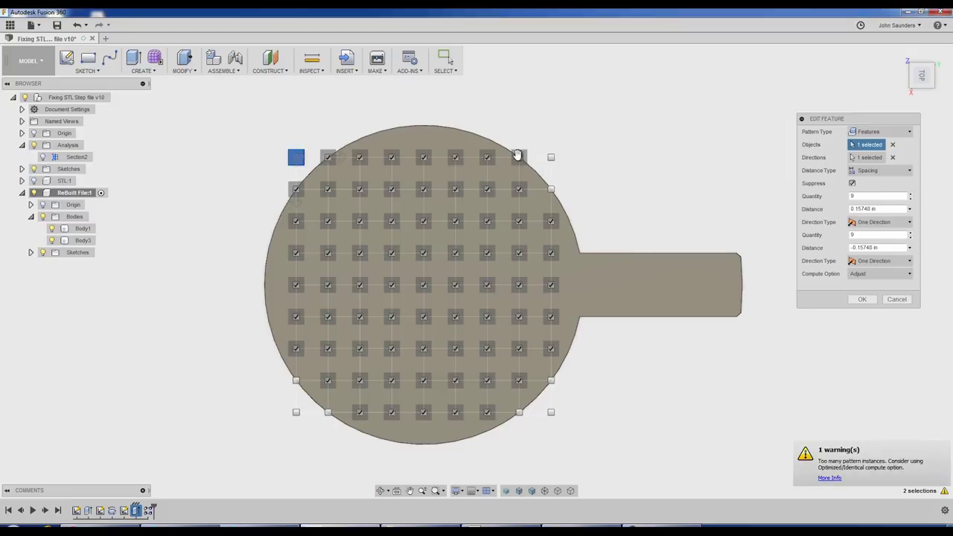
left_click(297, 195)
left_click(329, 156)
scroll(339, 160, "up", 3)
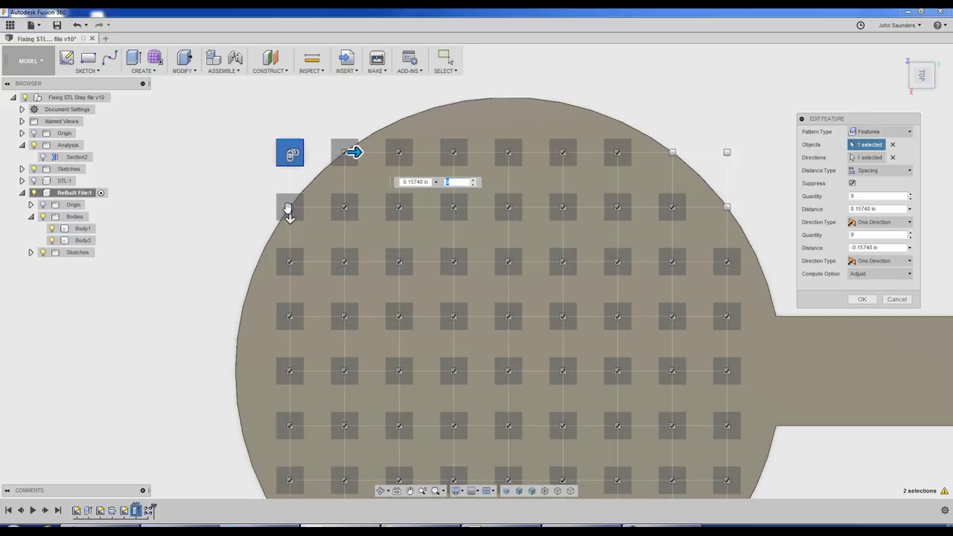
left_click(290, 208)
left_click(342, 153)
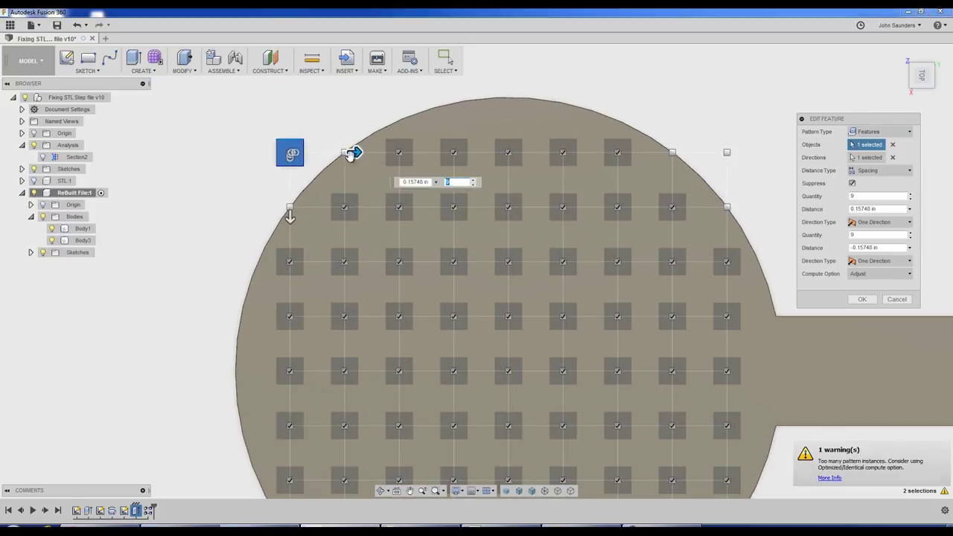
scroll(422, 277, "down", 2)
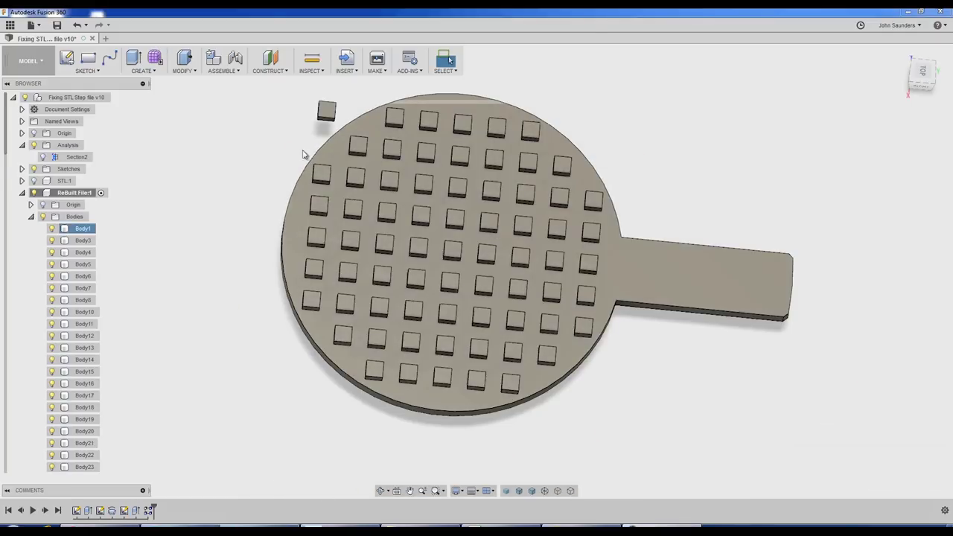
- Locate the original block outside the disc among the rebuilt component's bodies and hide that body, Body3
left_click(22, 193)
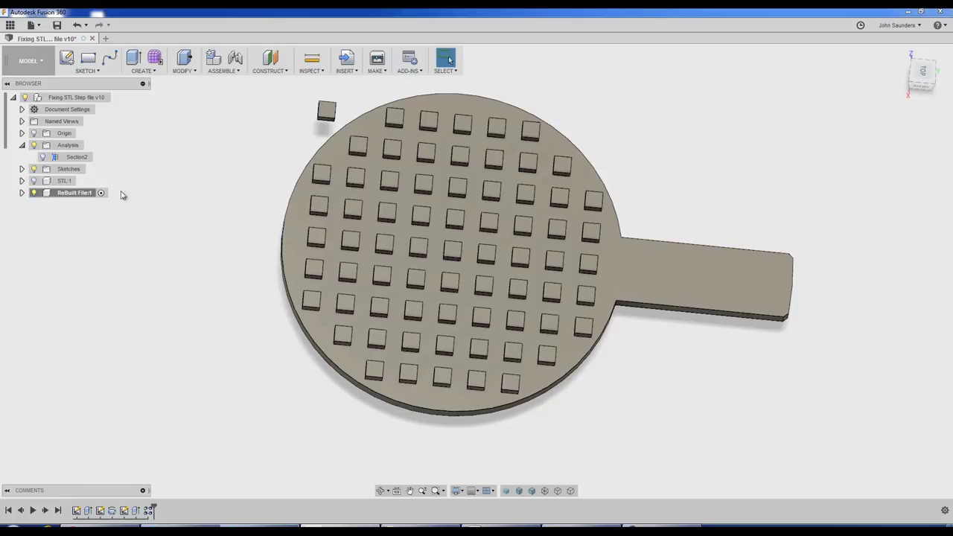
left_click(89, 194)
left_click(22, 193)
left_click(32, 216)
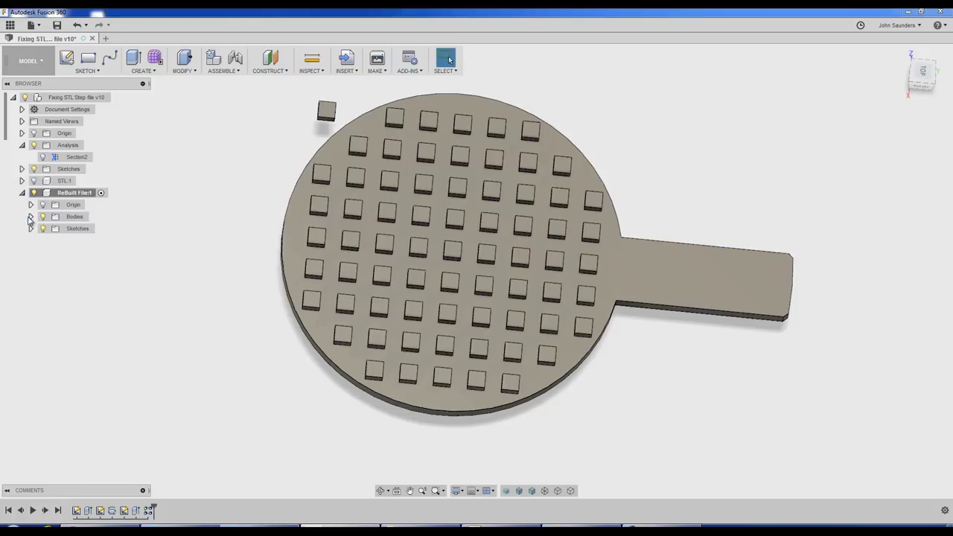
left_click(326, 111)
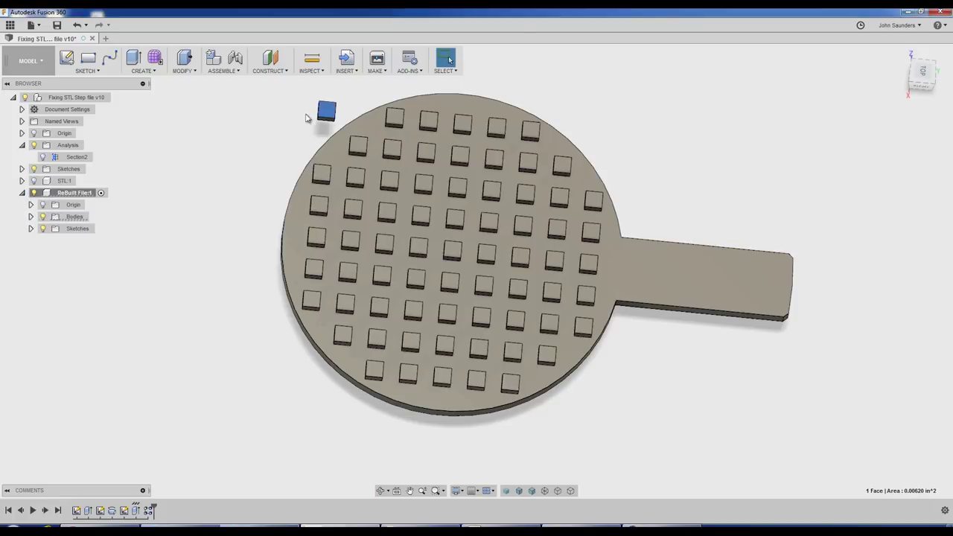
left_click(30, 216)
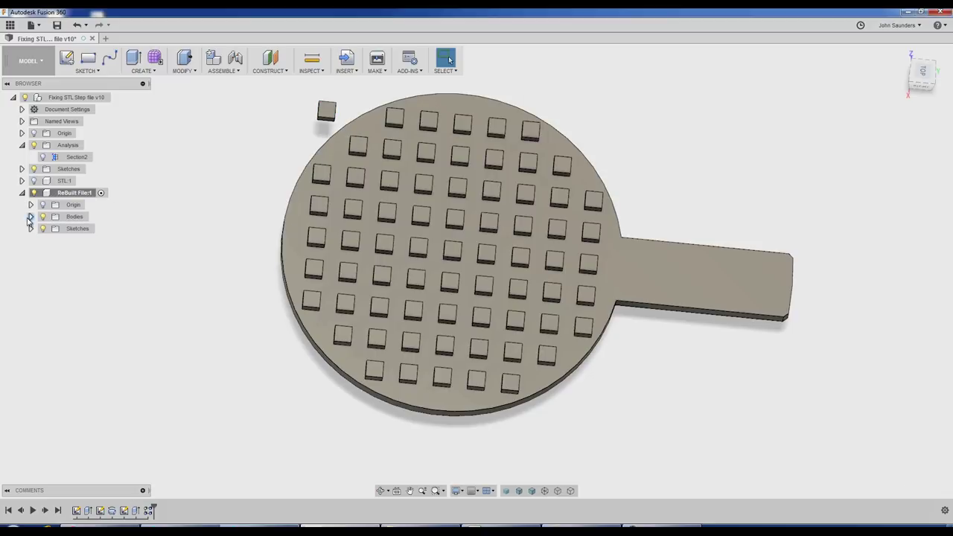
left_click(331, 113)
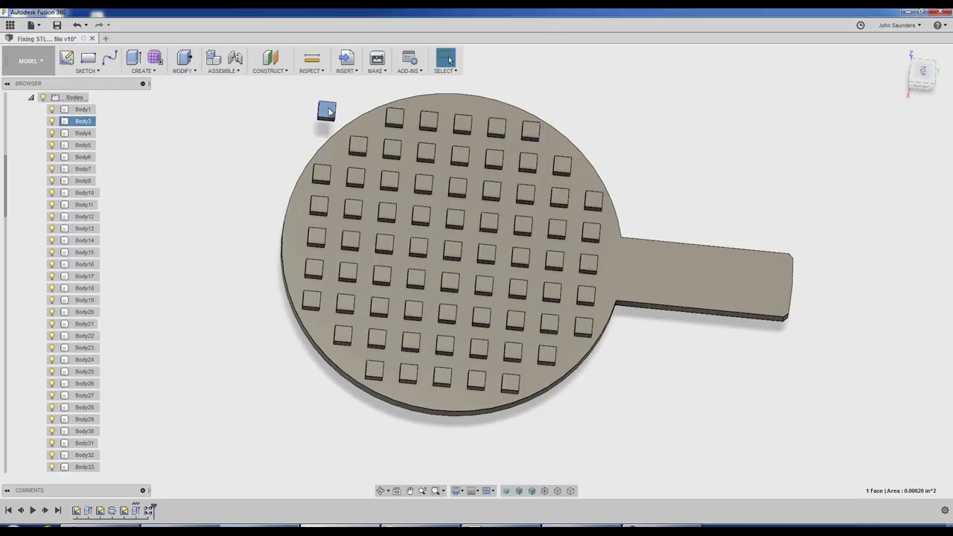
left_click(51, 122)
scroll(210, 163, "down", 2)
left_click(83, 121)
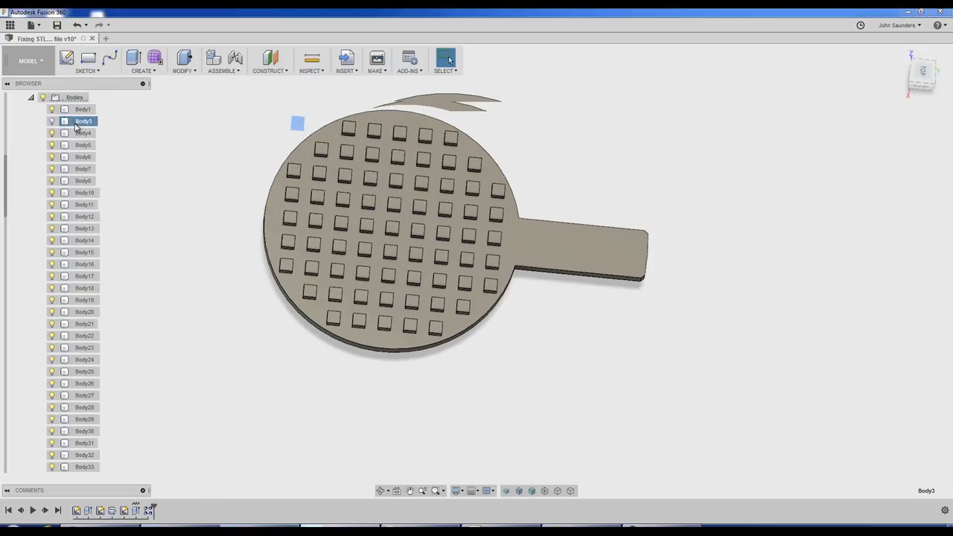
- Try to delete the hidden original block, Body3, despite its references in the timeline, and undo the deletion
key("Delete")
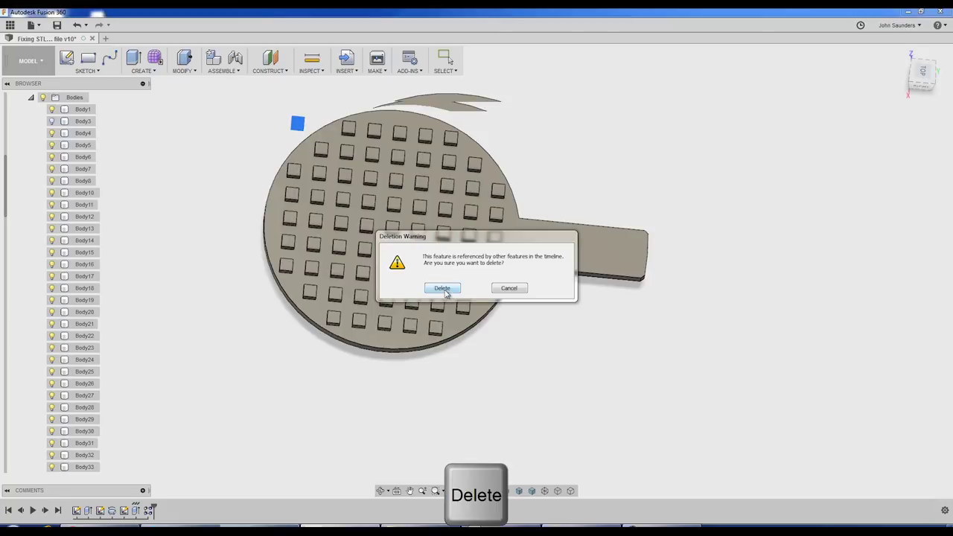
left_click(517, 289)
left_click(85, 121)
key("Delete")
left_click(441, 288)
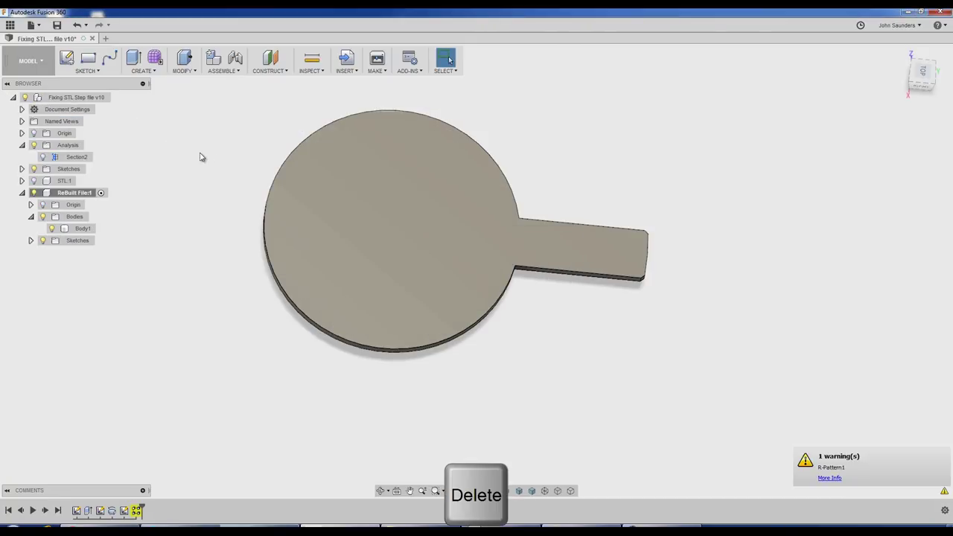
key("ctrl+z")
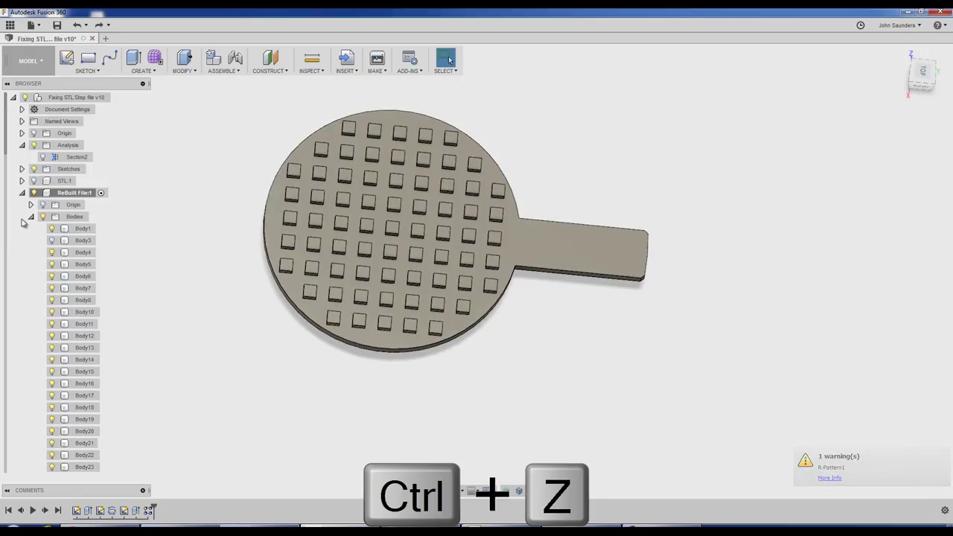
- Show the original block, Body3, again and collapse the rebuilt component's list of bodies
left_click(51, 241)
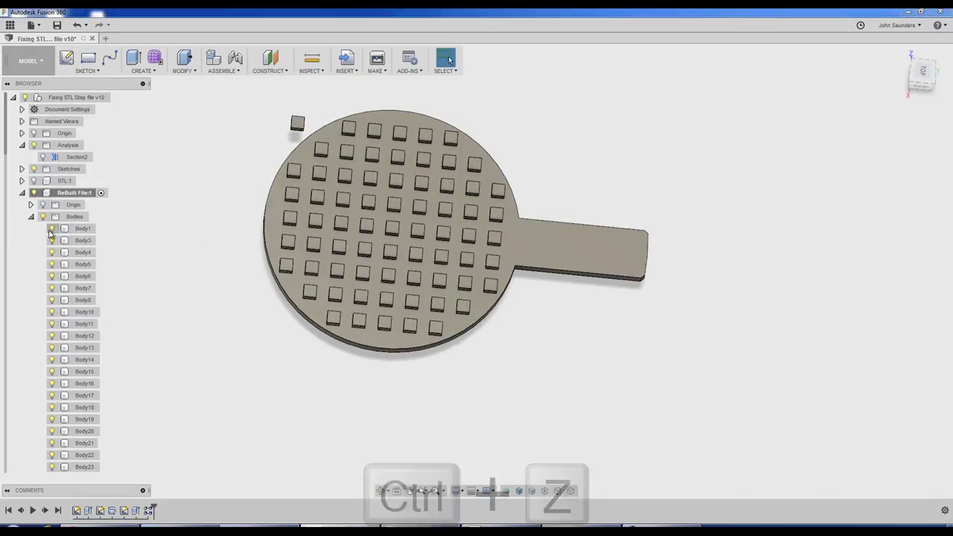
left_click(32, 216)
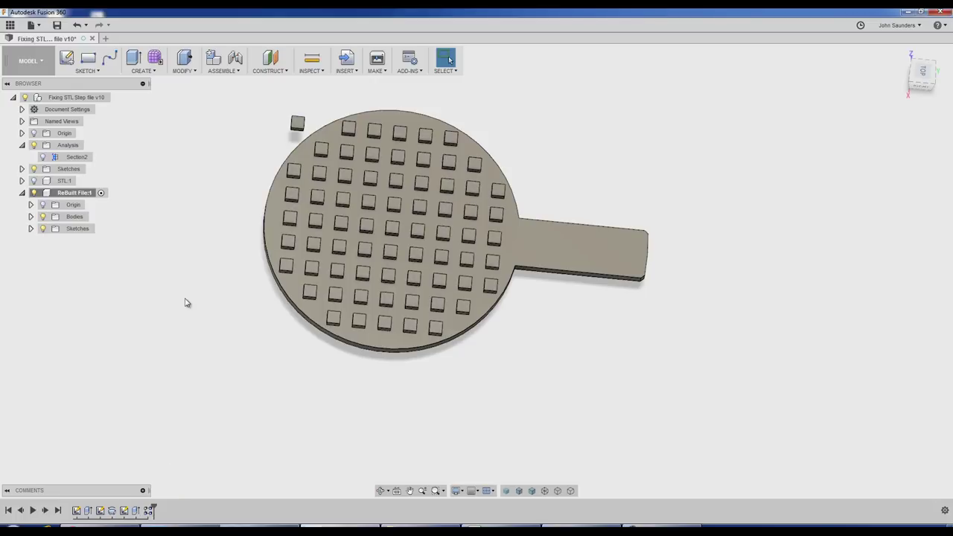
- Try to delete the original block by window-selecting it in the top view, and undo the deletion
left_click(921, 71)
left_click_drag(258, 121, 294, 154)
key("Delete")
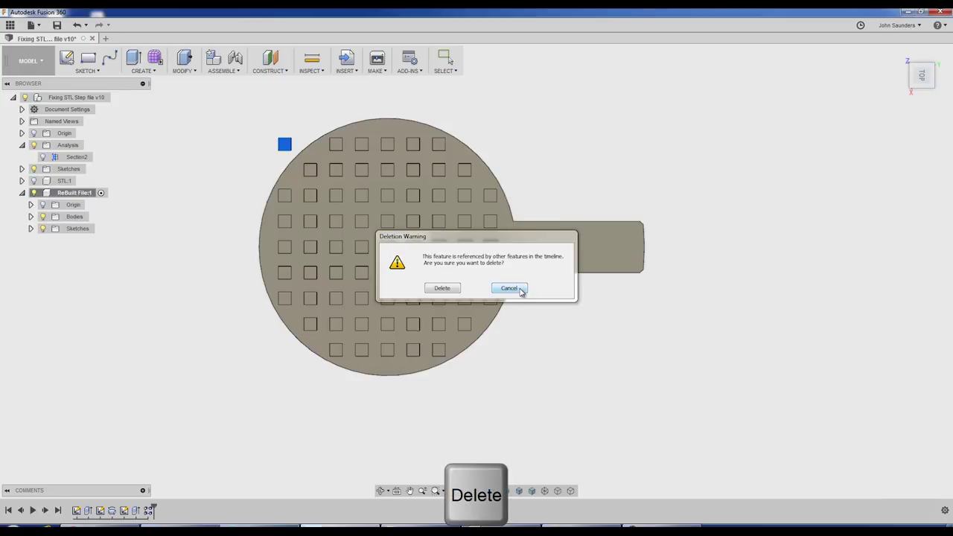
left_click(521, 290)
left_click_drag(246, 118, 295, 156)
key("Delete")
left_click(447, 289)
key("ctrl+z")
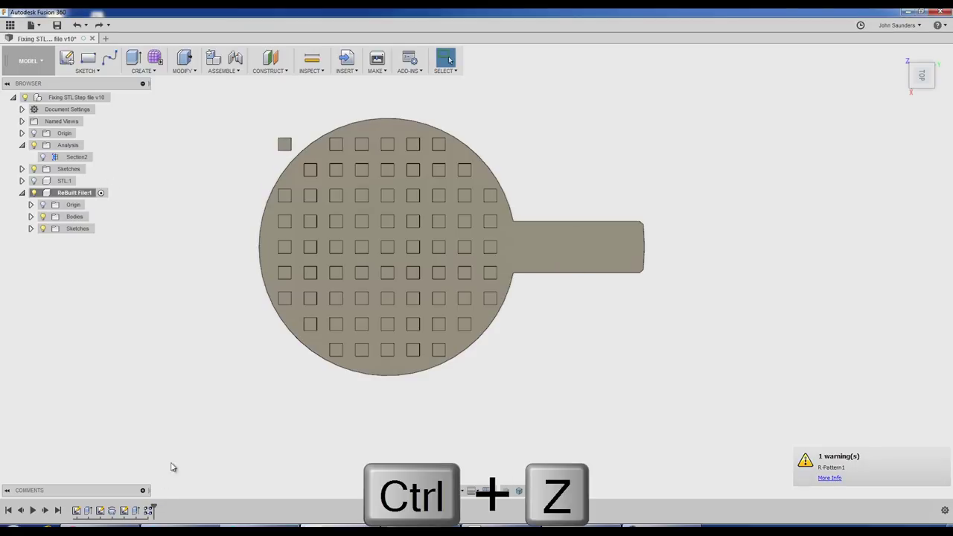
- Cut away the original block outside the disc by extruding its top face through the block
left_click(251, 175)
scroll(234, 160, "up", 3)
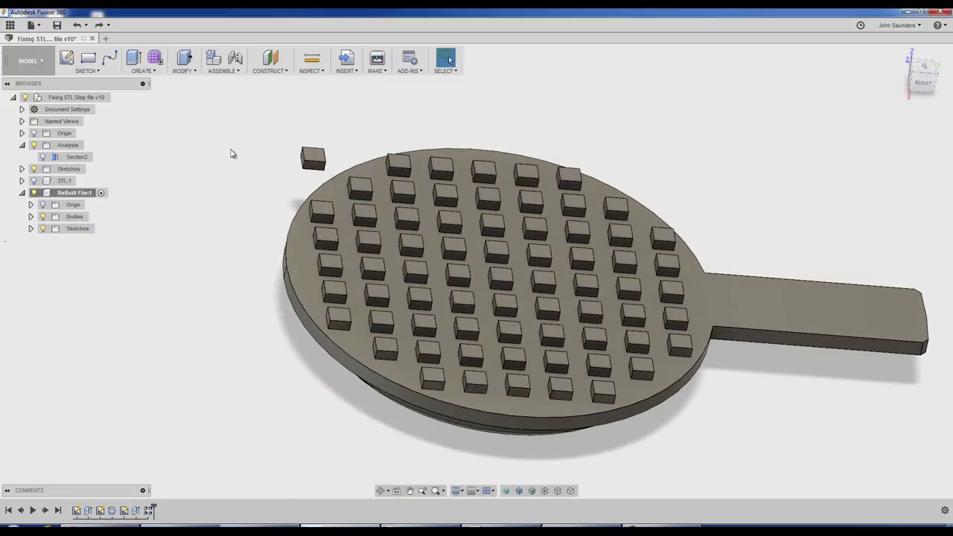
key("e")
left_click(312, 157)
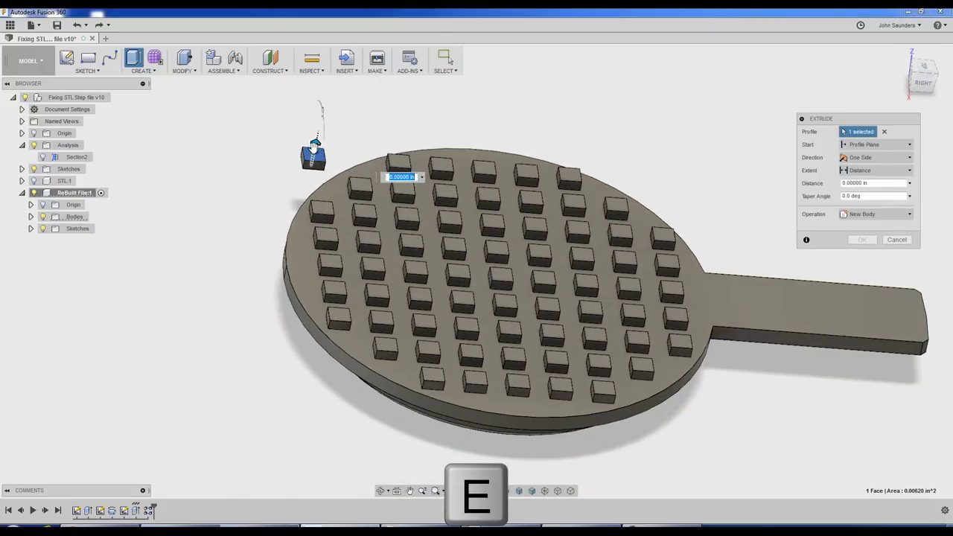
left_click(860, 252)
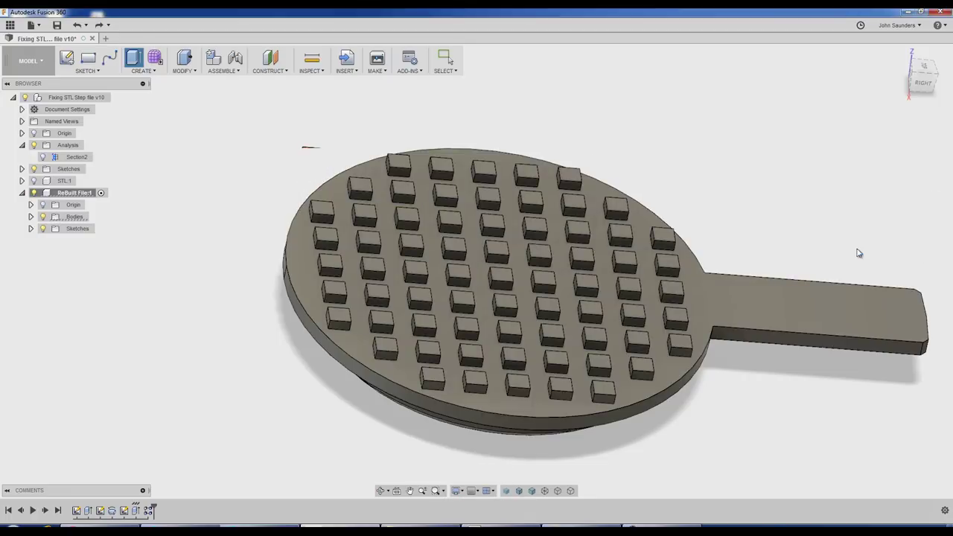
- Inspect the paddle from above and at an angle, and check the cut's place after the rectangular pattern in the timeline
left_click(927, 67)
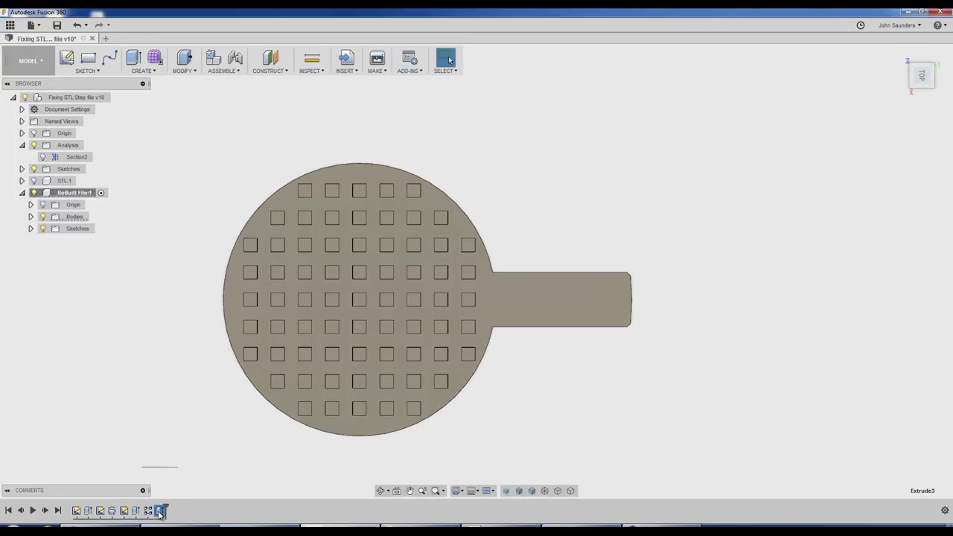
left_click(148, 510)
left_click(161, 491)
middle_click_drag(176, 259, 235, 176, "shift")
scroll(212, 229, "down", 2)
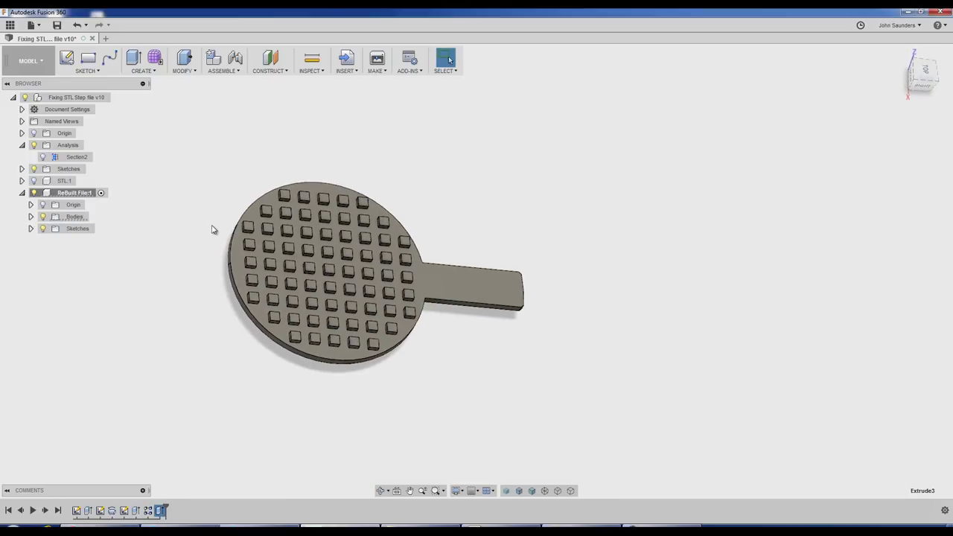
middle_click_drag(209, 207, 200, 201, "shift")
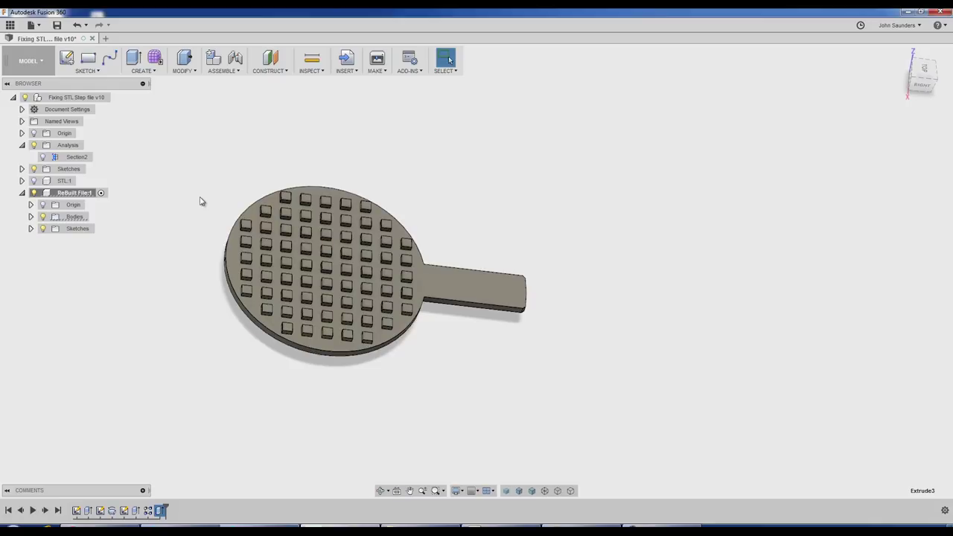